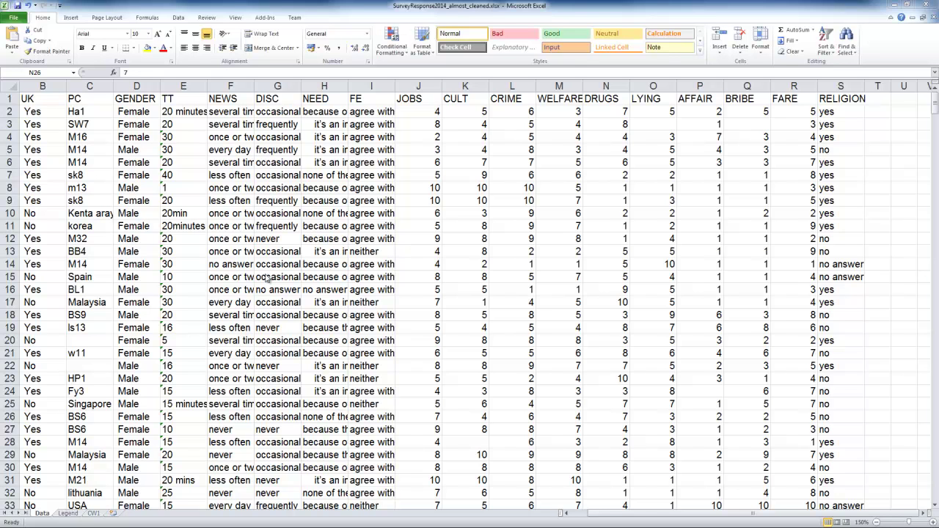
- Save a copy of the workbook as SurveyResponse2014_CW1.xlsx in the same Survey folder
{"action": "left_click", "coordinate": [14, 18]}
{"action": "left_click", "coordinate": [30, 48]}
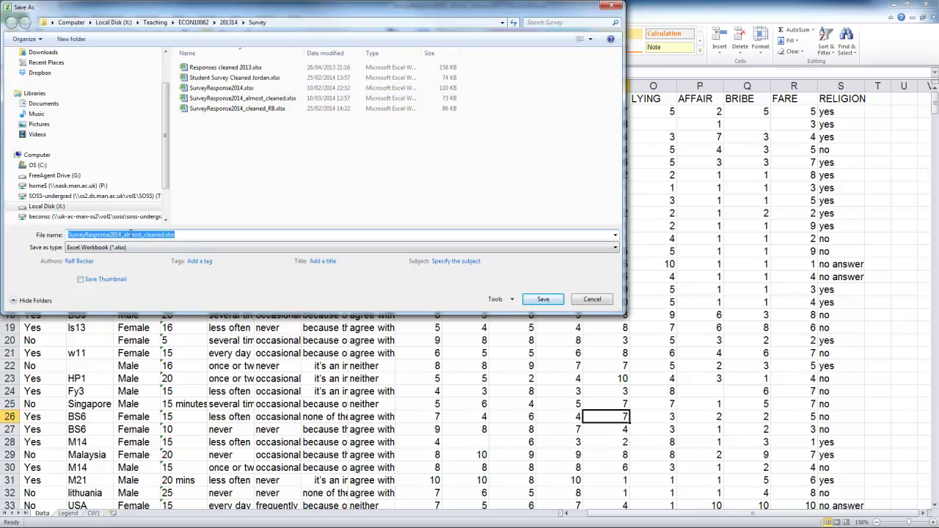
{"action": "left_click", "coordinate": [123, 235]}
{"action": "left_click_drag", "start_coordinate": [123, 235], "coordinate": [164, 236]}
{"action": "type", "text": "CW1"}
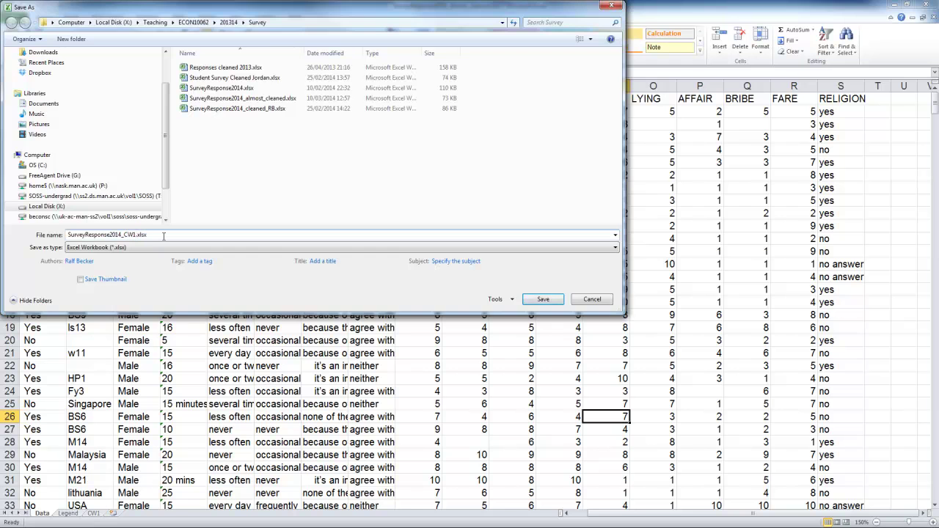
{"action": "key", "text": "Return"}
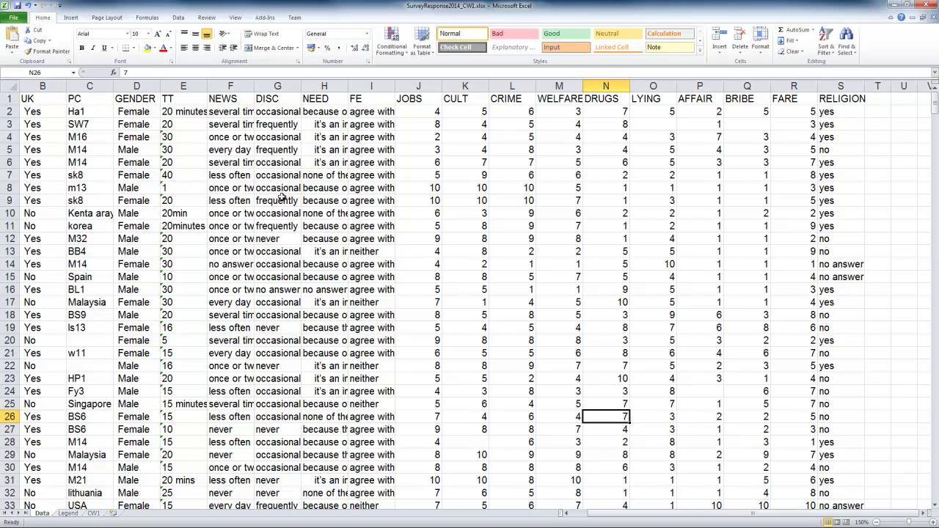
- Examine how the answers in the TT column of the Data sheet are recorded
{"action": "left_click", "coordinate": [225, 190]}
{"action": "left_click", "coordinate": [191, 140]}
{"action": "left_click", "coordinate": [185, 102]}
{"action": "left_click", "coordinate": [181, 139]}
{"action": "scroll", "coordinate": [183, 167], "scroll_direction": "down", "scroll_amount": 5}
{"action": "scroll", "coordinate": [184, 168], "scroll_direction": "up", "scroll_amount": 5}
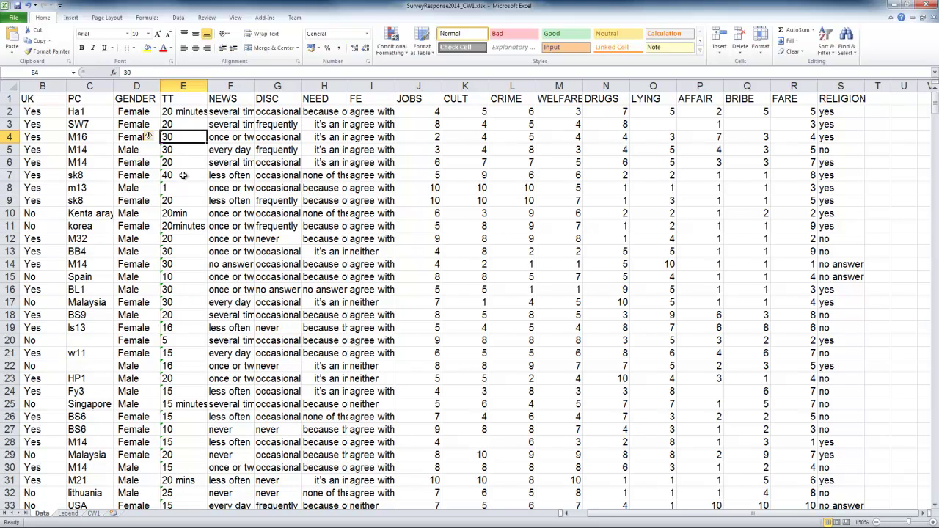
{"action": "left_click", "coordinate": [180, 125]}
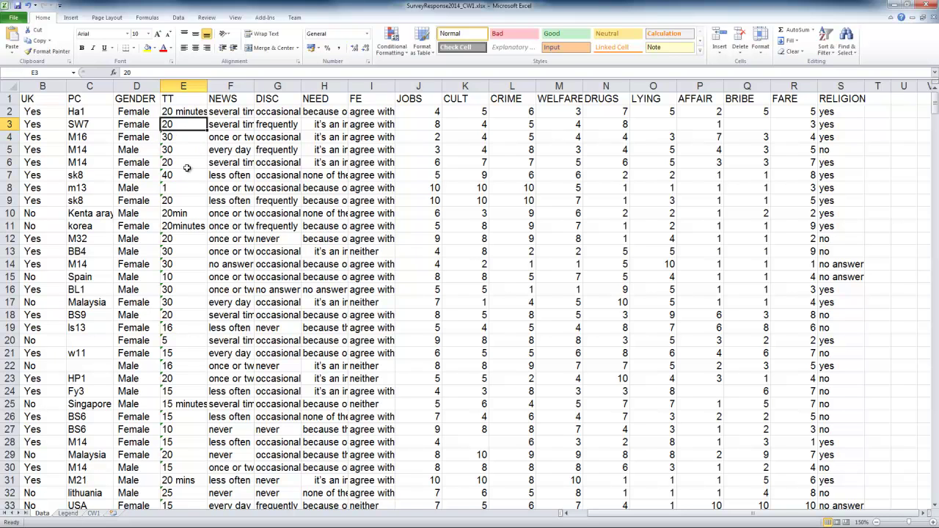
{"action": "scroll", "coordinate": [181, 154], "scroll_direction": "down", "scroll_amount": 1}
{"action": "scroll", "coordinate": [181, 154], "scroll_direction": "up", "scroll_amount": 1}
{"action": "left_click", "coordinate": [218, 219]}
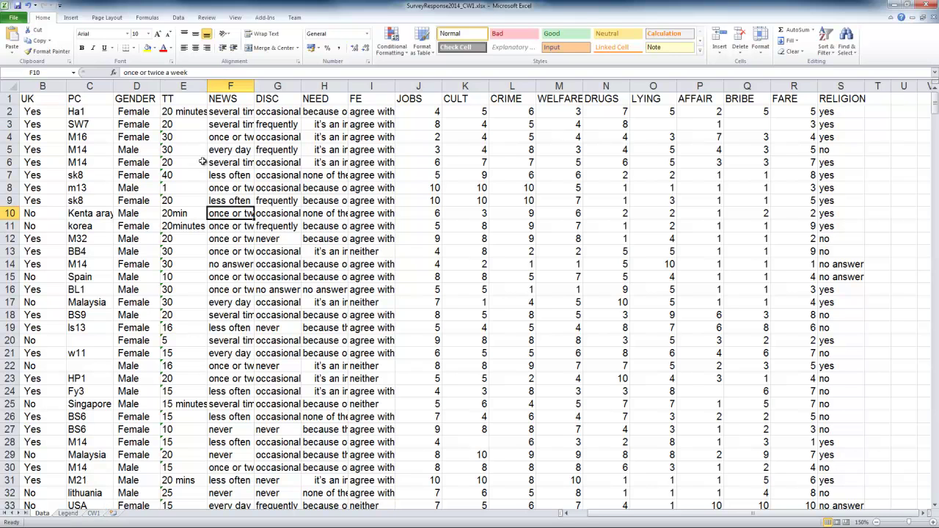
- Create a PivotTable on a new worksheet from the survey data range Data!$A$1:$S$587
{"action": "left_click", "coordinate": [74, 19]}
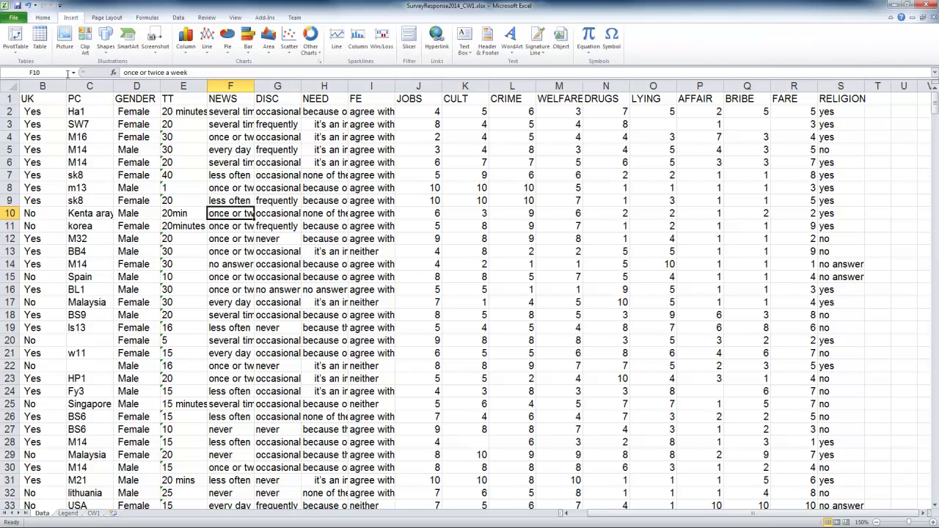
{"action": "left_click", "coordinate": [16, 48]}
{"action": "left_click", "coordinate": [28, 65]}
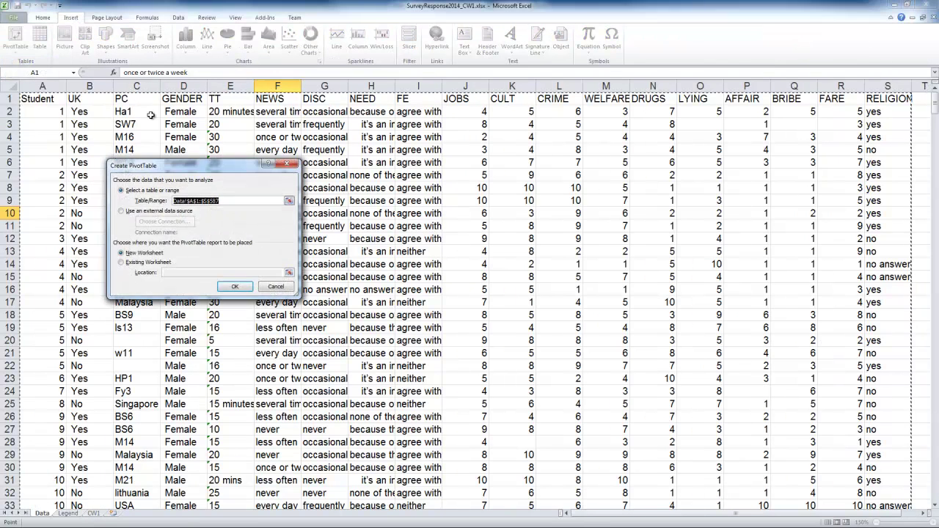
{"action": "left_click", "coordinate": [229, 289]}
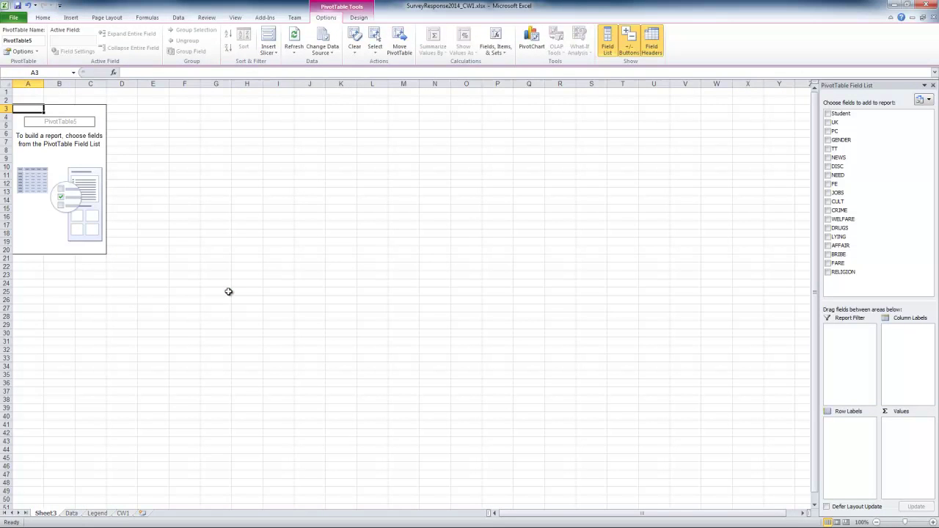
- Rename the new PivotTable worksheet as pivot
{"action": "double_click", "coordinate": [43, 514]}
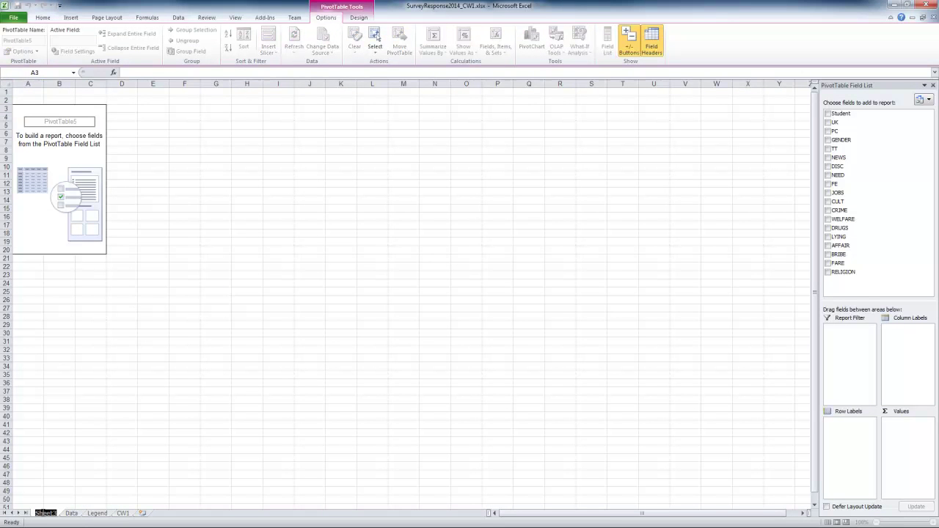
{"action": "type", "text": "pivot"}
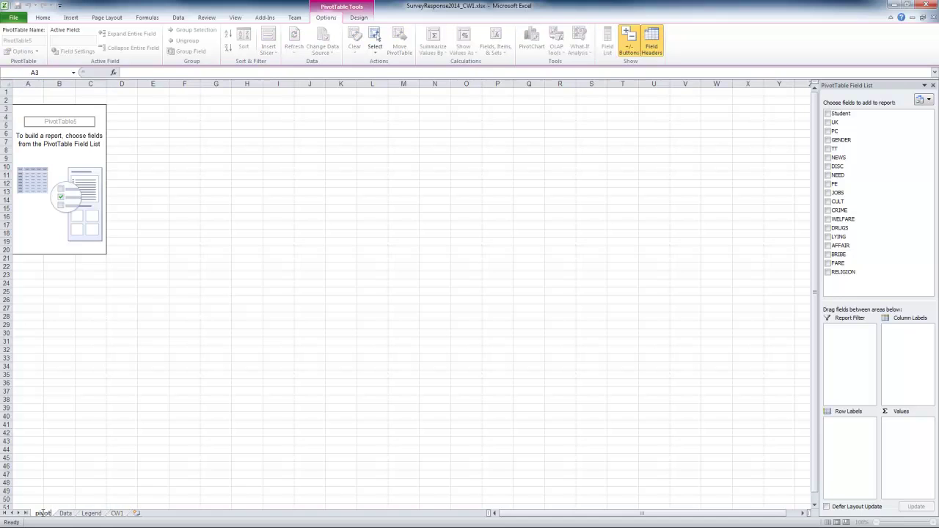
{"action": "key", "text": "Return"}
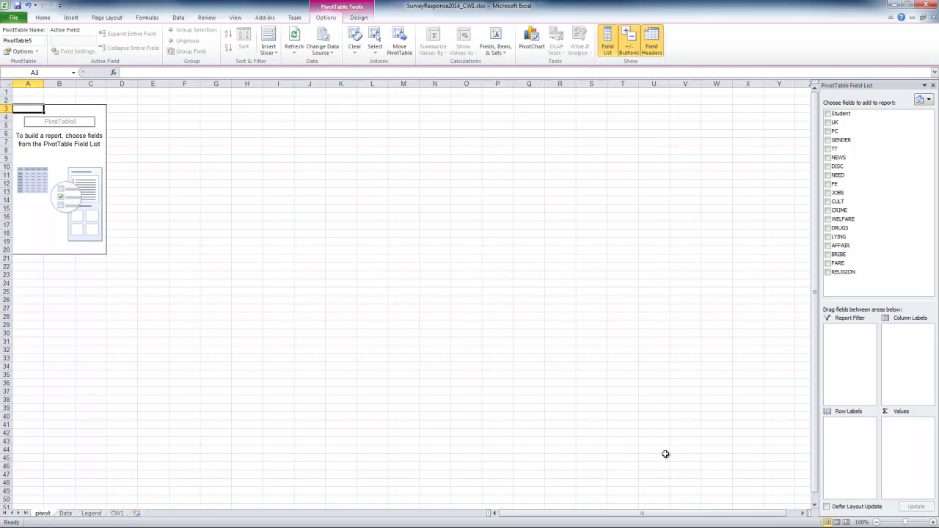
- Add GENDER as the pivot table's row labels and JOBS as its column labels
{"action": "left_click", "coordinate": [932, 523]}
{"action": "left_click", "coordinate": [933, 522]}
{"action": "left_click", "coordinate": [932, 522]}
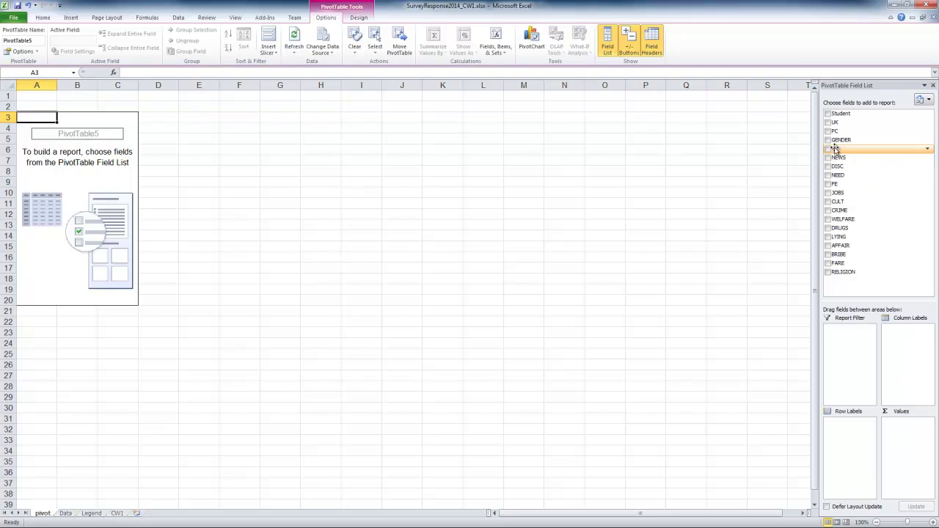
{"action": "left_click_drag", "start_coordinate": [838, 140], "coordinate": [843, 424]}
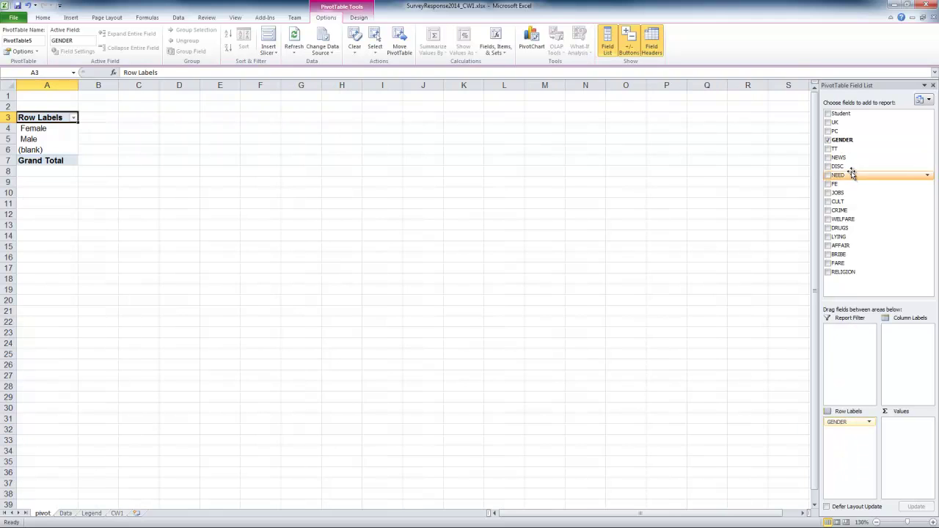
{"action": "left_click_drag", "start_coordinate": [839, 192], "coordinate": [902, 358]}
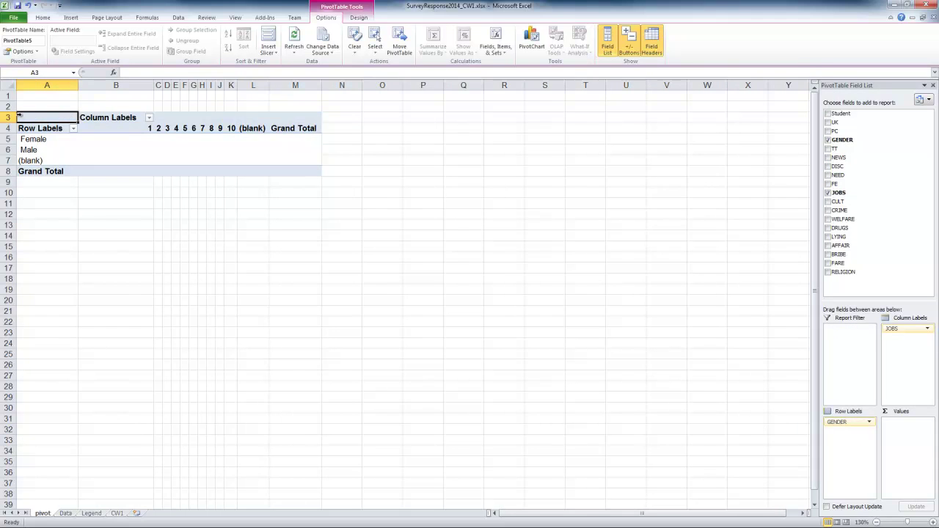
- Filter the blank entries out of both the GENDER row labels and the JOBS column labels
{"action": "left_click", "coordinate": [73, 128]}
{"action": "left_click", "coordinate": [29, 242]}
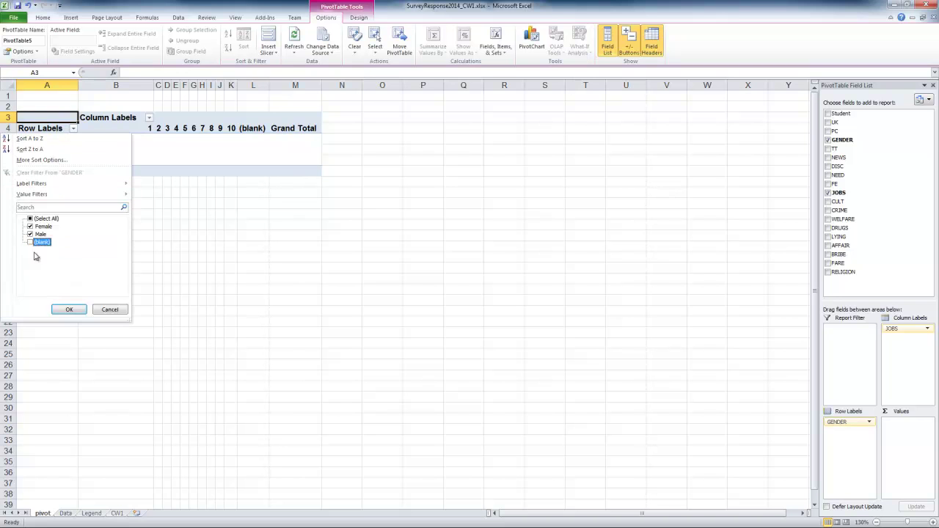
{"action": "left_click", "coordinate": [69, 309]}
{"action": "left_click", "coordinate": [149, 118]}
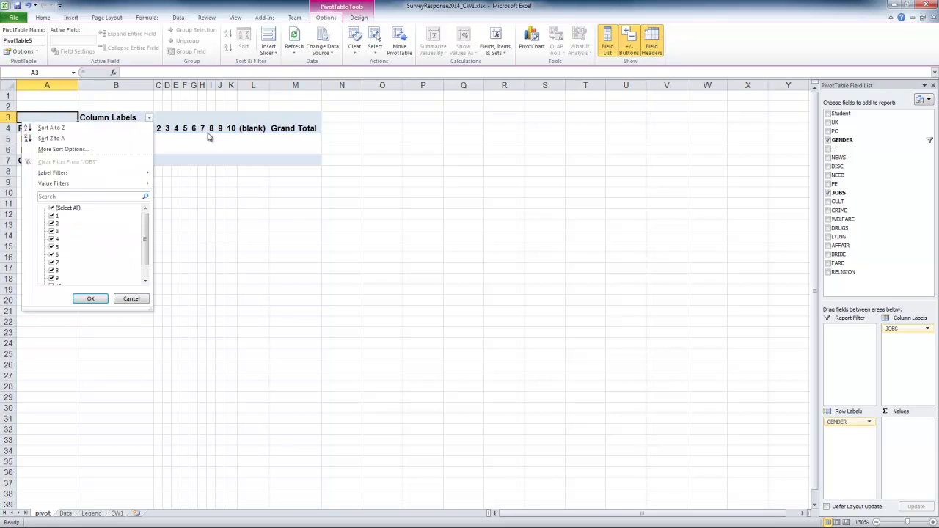
{"action": "scroll", "coordinate": [145, 279], "scroll_direction": "down", "scroll_amount": 1}
{"action": "left_click", "coordinate": [51, 279]}
{"action": "left_click", "coordinate": [89, 298]}
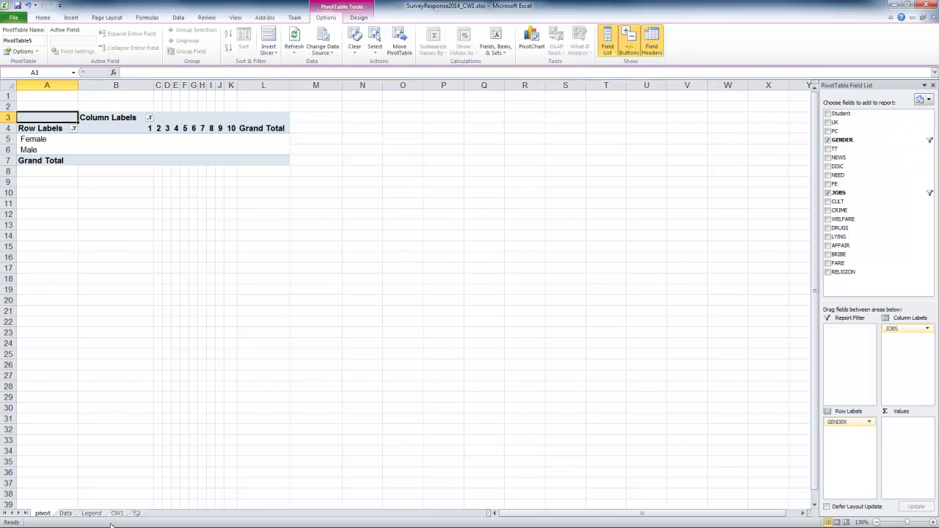
- Examine the Student column on the Data sheet, from its header down to its last rows, for missing entries
{"action": "left_click", "coordinate": [65, 513]}
{"action": "left_click", "coordinate": [182, 379]}
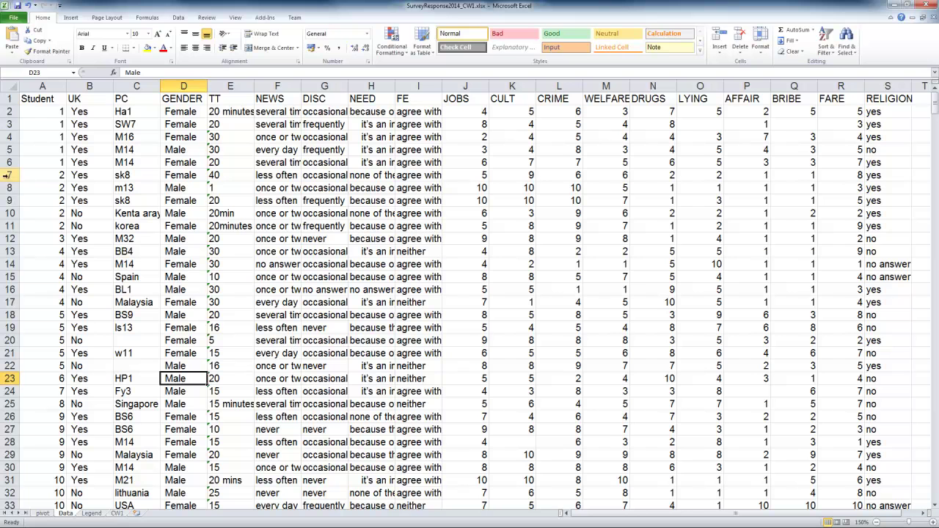
{"action": "left_click", "coordinate": [45, 117]}
{"action": "left_click", "coordinate": [45, 101]}
{"action": "left_click", "coordinate": [45, 145]}
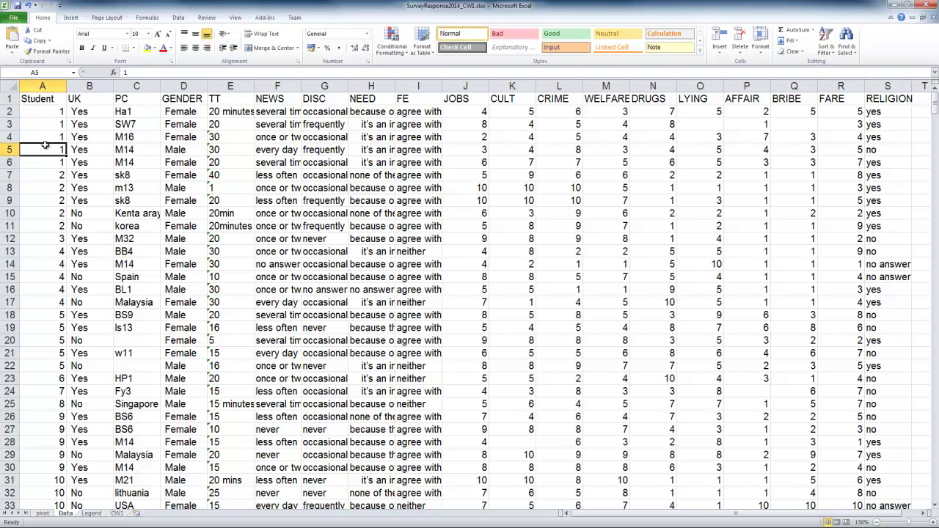
{"action": "key", "text": "ctrl+Down"}
{"action": "key", "text": "Down"}
{"action": "key", "text": "Down"}
{"action": "key", "text": "Up"}
{"action": "key", "text": "Up"}
{"action": "key", "text": "Up"}
{"action": "key", "text": "Page_Up"}
{"action": "key", "text": "Page_Up"}
{"action": "key", "text": "Page_Up"}
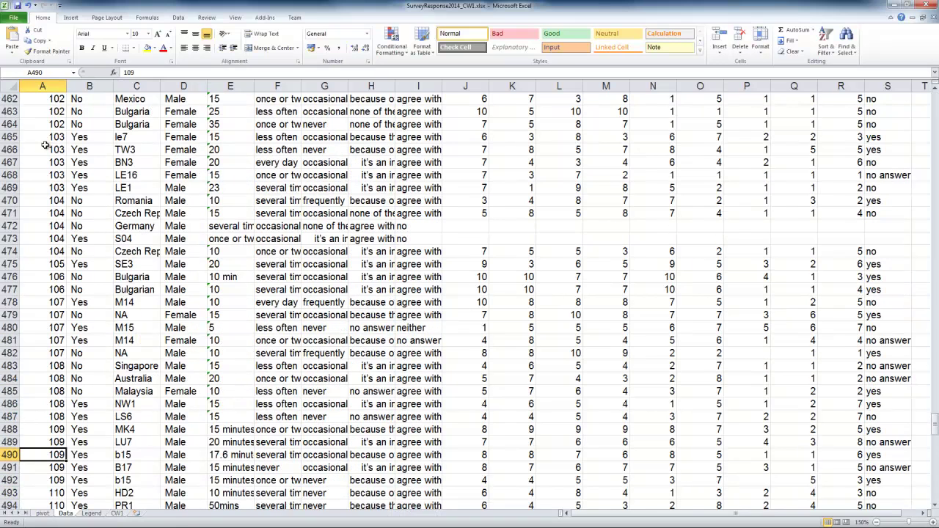
- Add Student to the values of the pivot table and summarize it by Count
{"action": "left_click", "coordinate": [42, 512]}
{"action": "left_click_drag", "start_coordinate": [846, 118], "coordinate": [907, 453]}
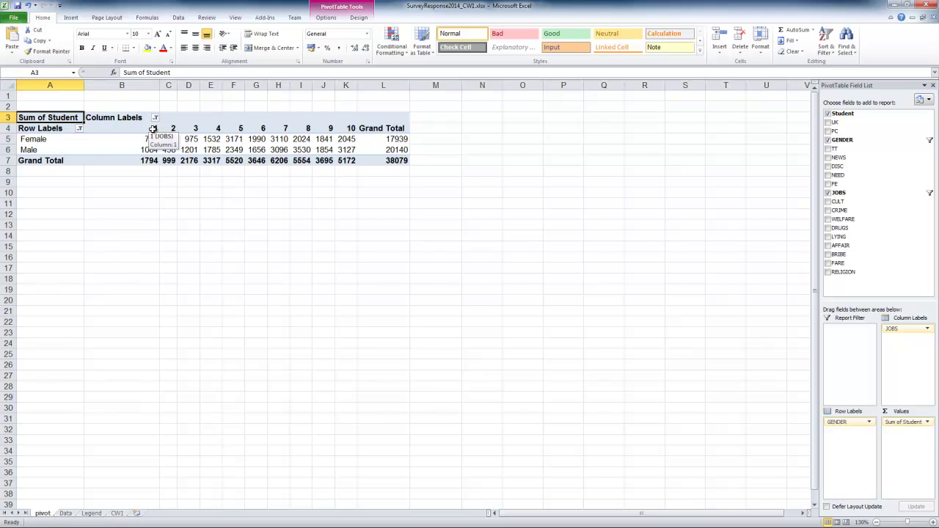
{"action": "left_click", "coordinate": [928, 424]}
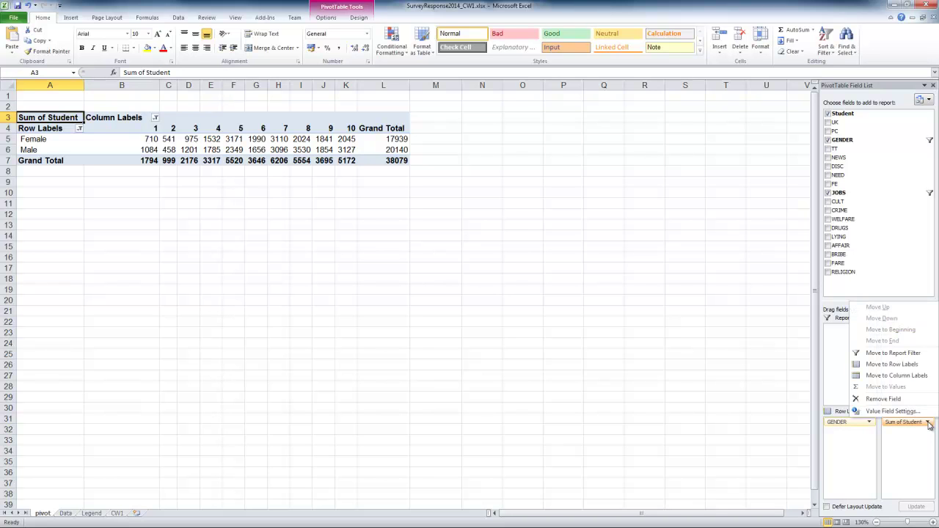
{"action": "left_click", "coordinate": [876, 412]}
{"action": "left_click", "coordinate": [140, 244]}
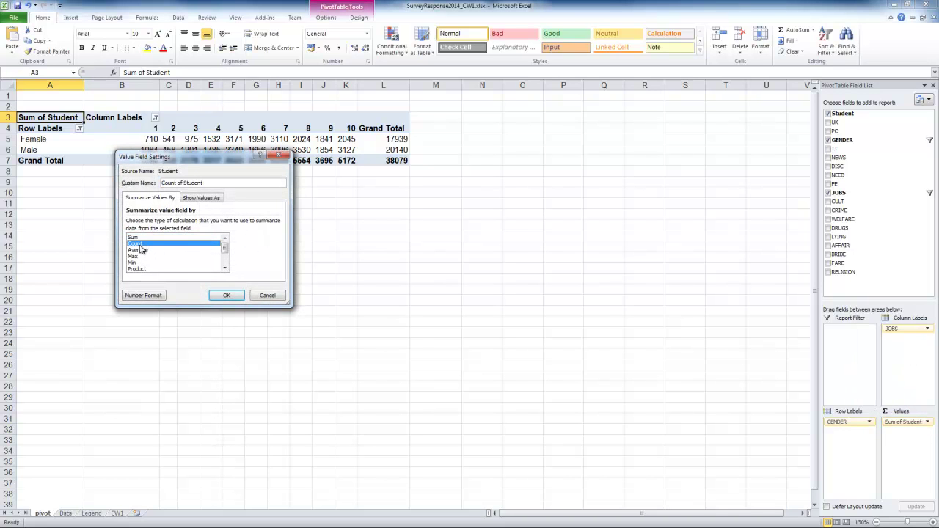
{"action": "left_click", "coordinate": [229, 295]}
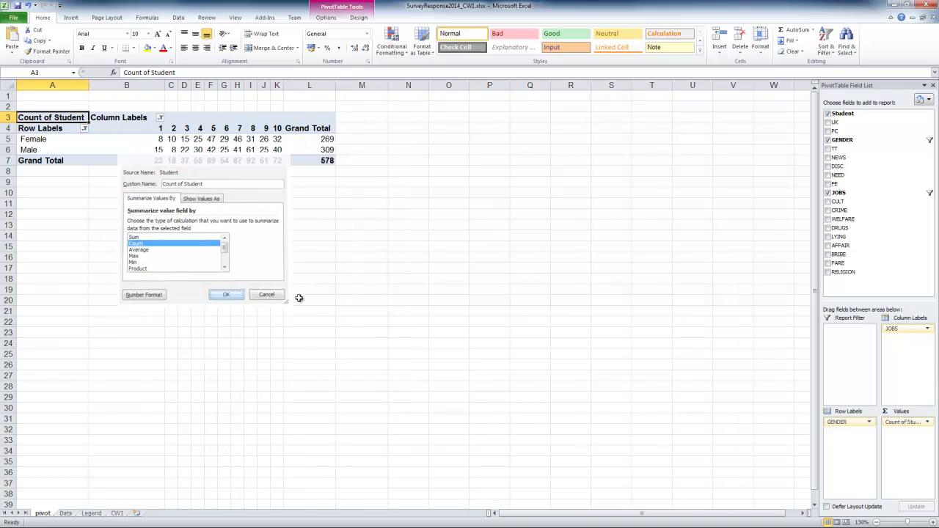
- Review the value field settings for the pivot table's Student count, keeping Count as the calculation
{"action": "left_click", "coordinate": [928, 423]}
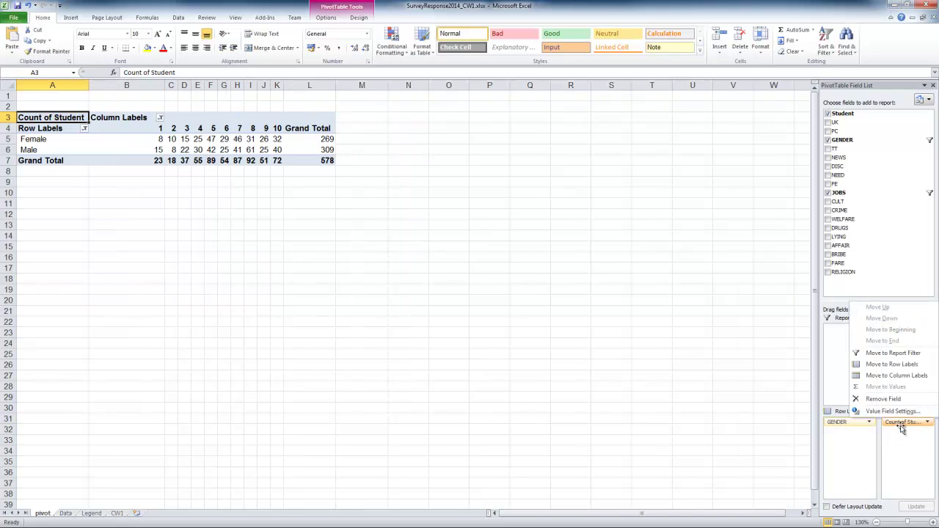
{"action": "left_click", "coordinate": [884, 412]}
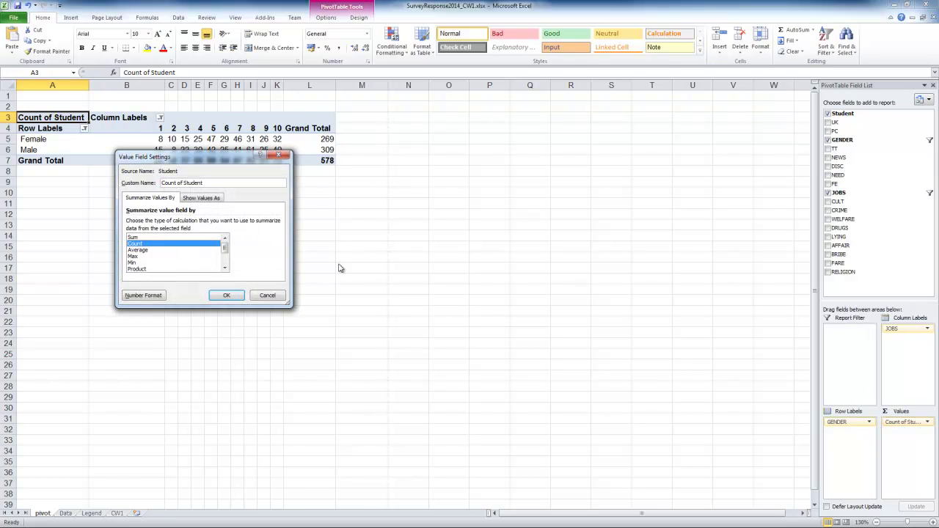
{"action": "left_click", "coordinate": [228, 295]}
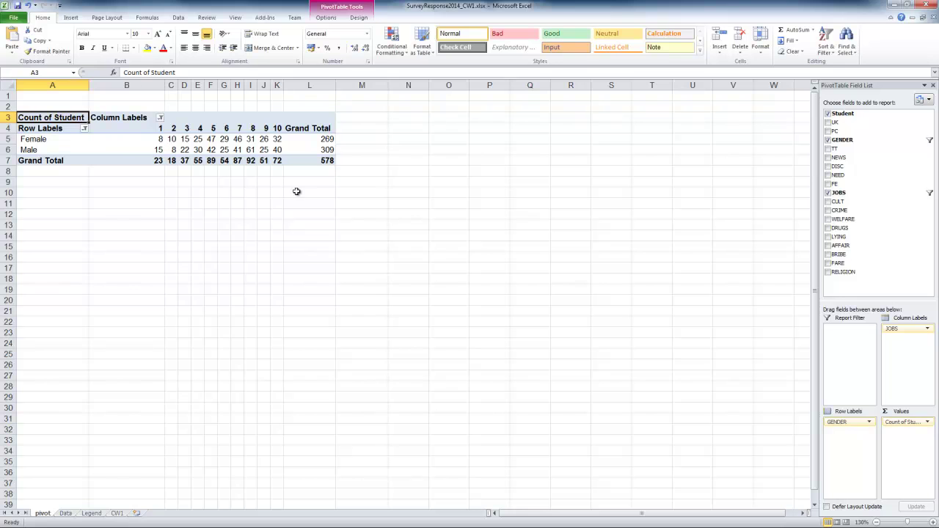
- Compare the pivot table's grand total with the last row of the Data sheet and check the GENDER row filter
{"action": "left_click", "coordinate": [319, 161]}
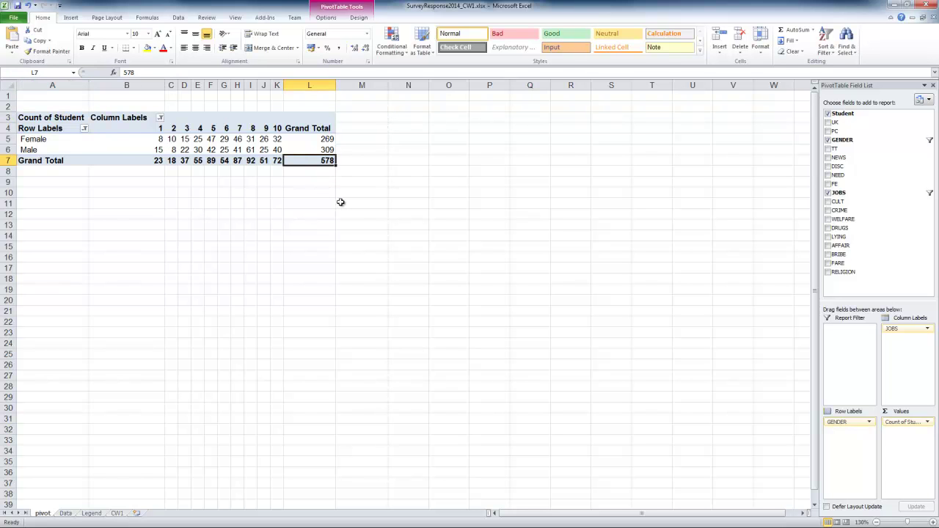
{"action": "left_click", "coordinate": [65, 514]}
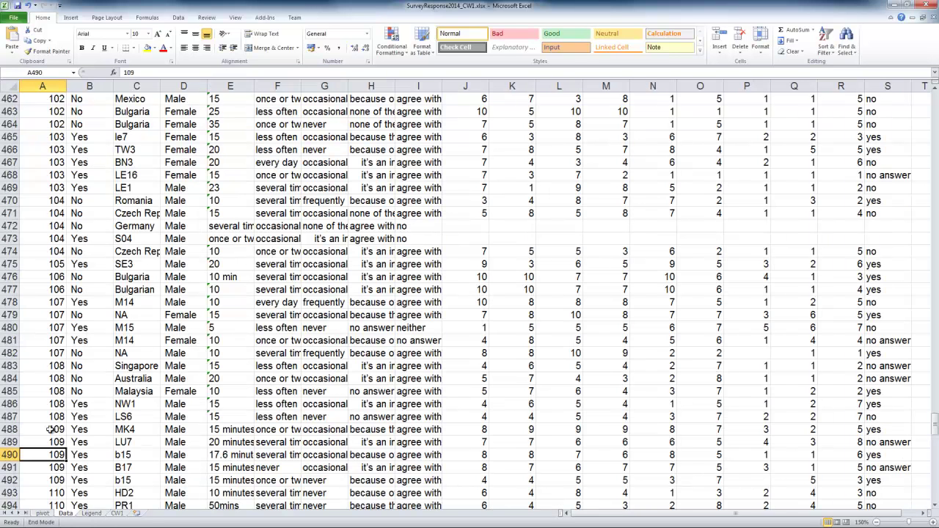
{"action": "key", "text": "ctrl+Down"}
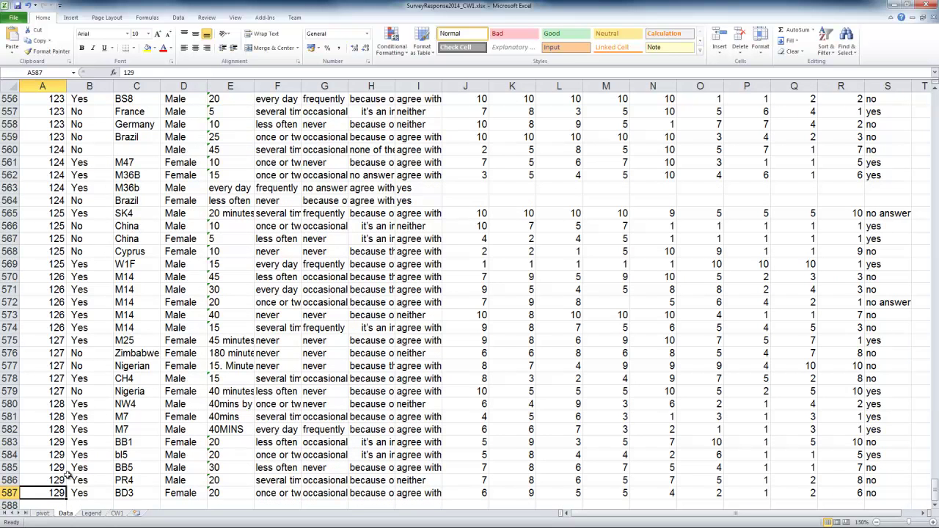
{"action": "left_click", "coordinate": [44, 514]}
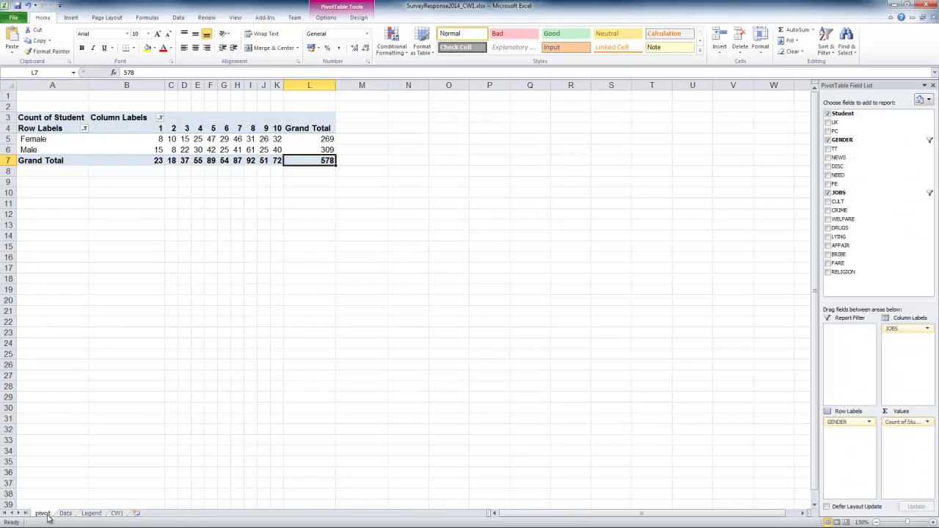
{"action": "left_click", "coordinate": [84, 129]}
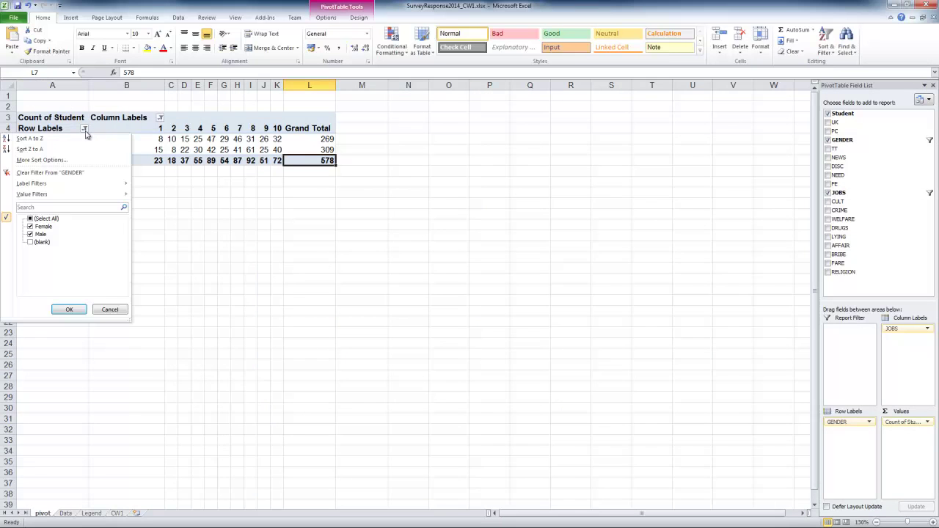
{"action": "left_click", "coordinate": [70, 309]}
{"action": "left_click", "coordinate": [305, 191]}
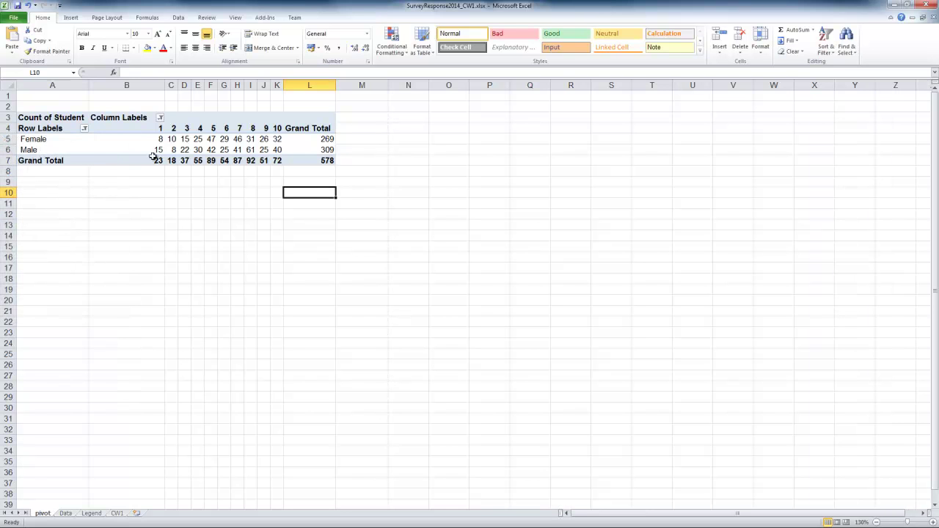
- Copy the whole pivot table and paste it as values only into the CW1 sheet, starting at A2
{"action": "left_click_drag", "start_coordinate": [34, 117], "coordinate": [307, 160]}
{"action": "key", "text": "ctrl+c"}
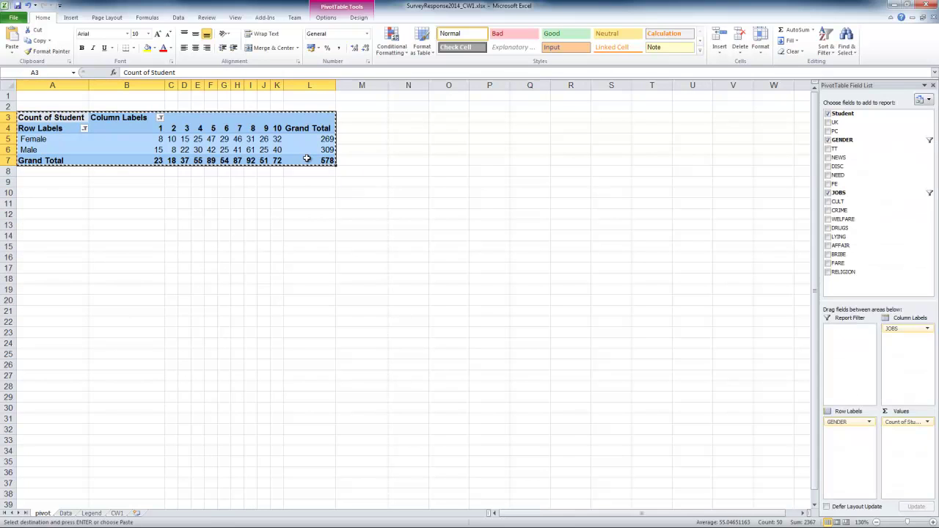
{"action": "left_click", "coordinate": [117, 513]}
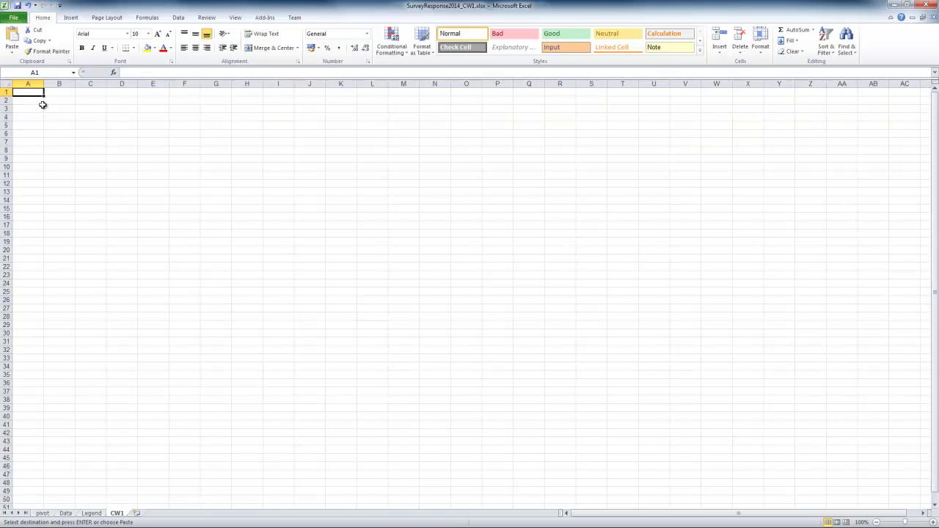
{"action": "left_click", "coordinate": [11, 52]}
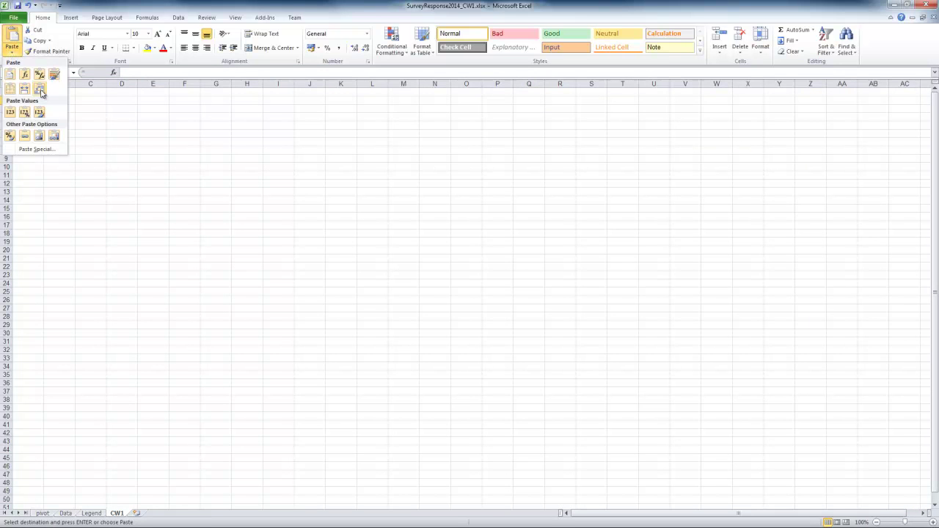
{"action": "left_click", "coordinate": [10, 112]}
{"action": "left_click", "coordinate": [242, 157]}
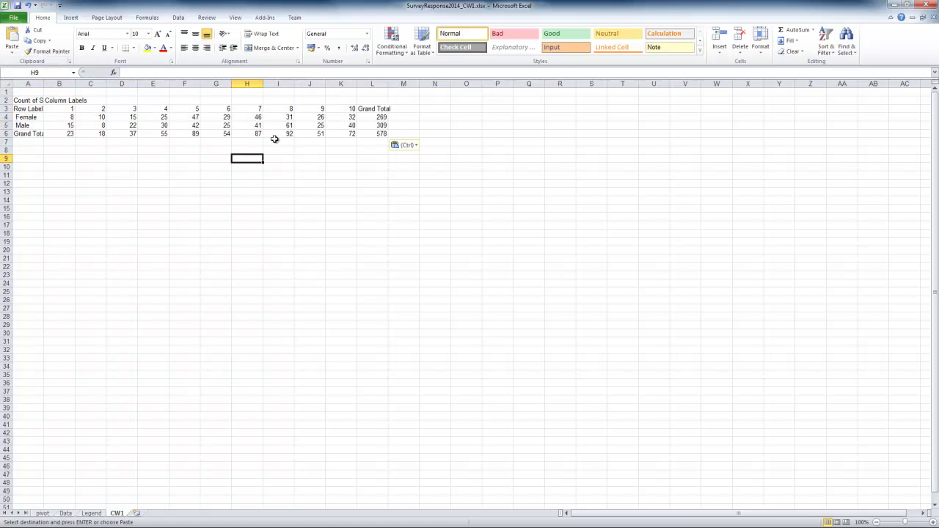
- Relabel the pasted table on CW1 with Frequencies in A2, JOBS in B2 and GENDER in A3
{"action": "left_click", "coordinate": [30, 100]}
{"action": "type", "text": "Frequen"}
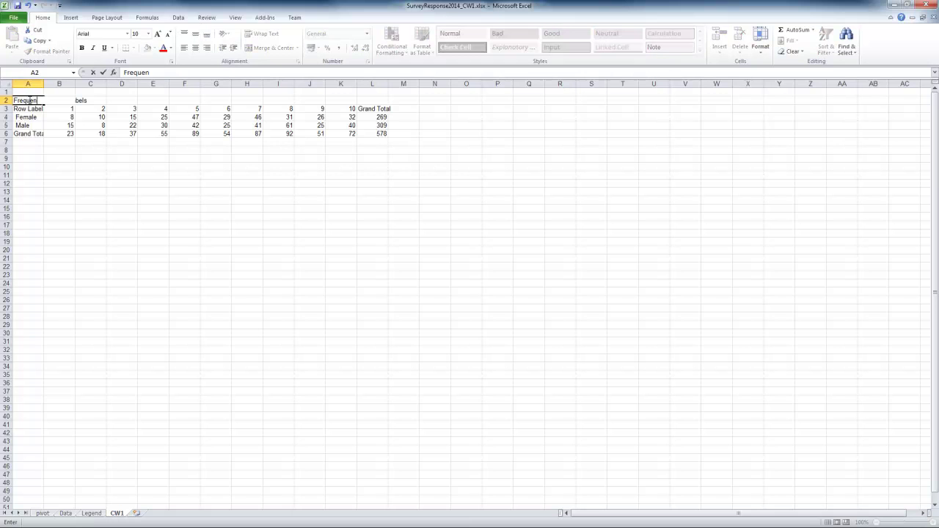
{"action": "type", "text": "cies"}
{"action": "key", "text": "Tab"}
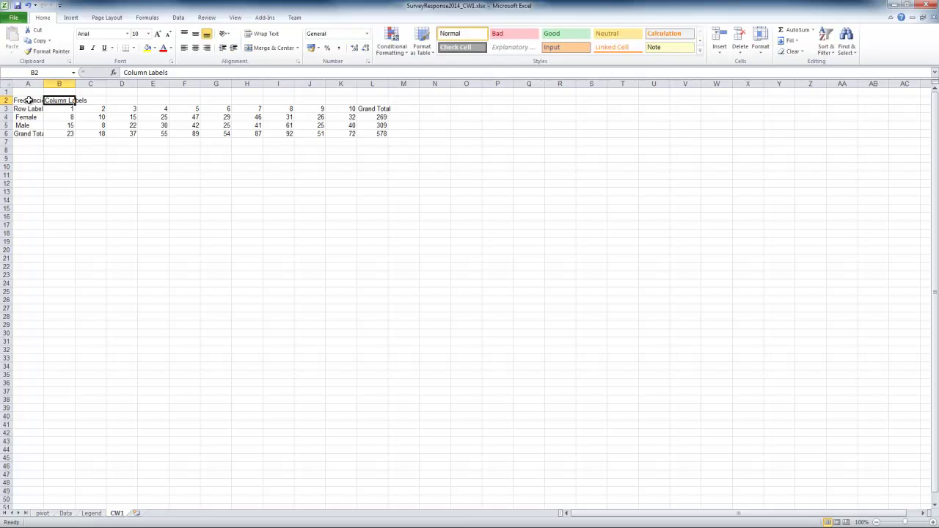
{"action": "type", "text": "JOBS"}
{"action": "key", "text": "Return"}
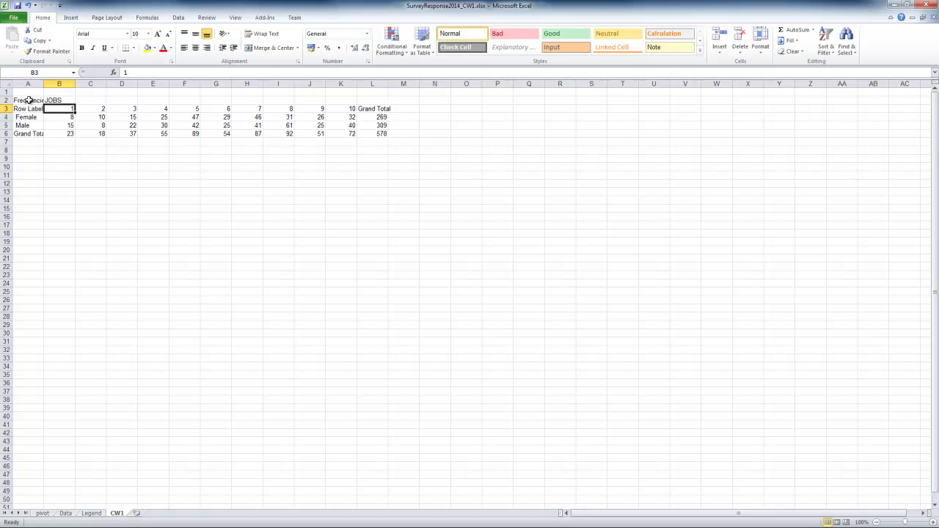
{"action": "type", "text": "GENDER"}
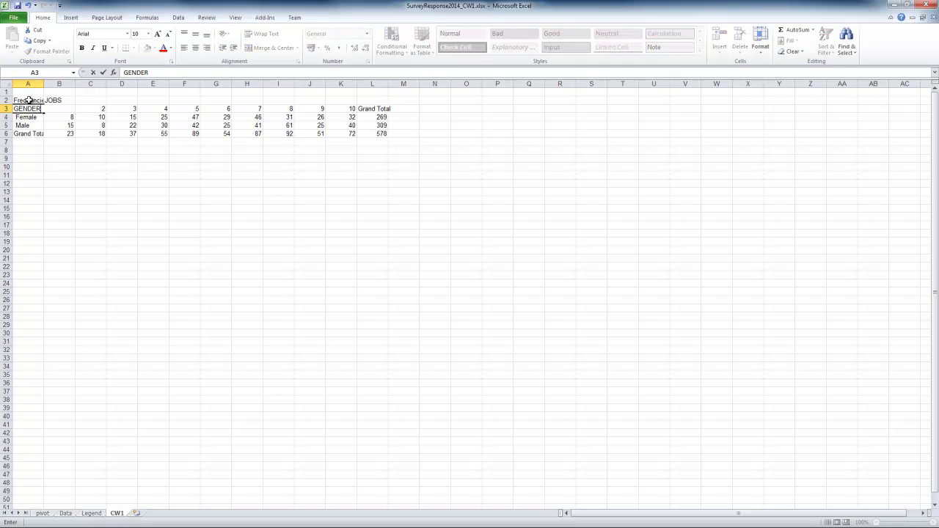
{"action": "key", "text": "Return"}
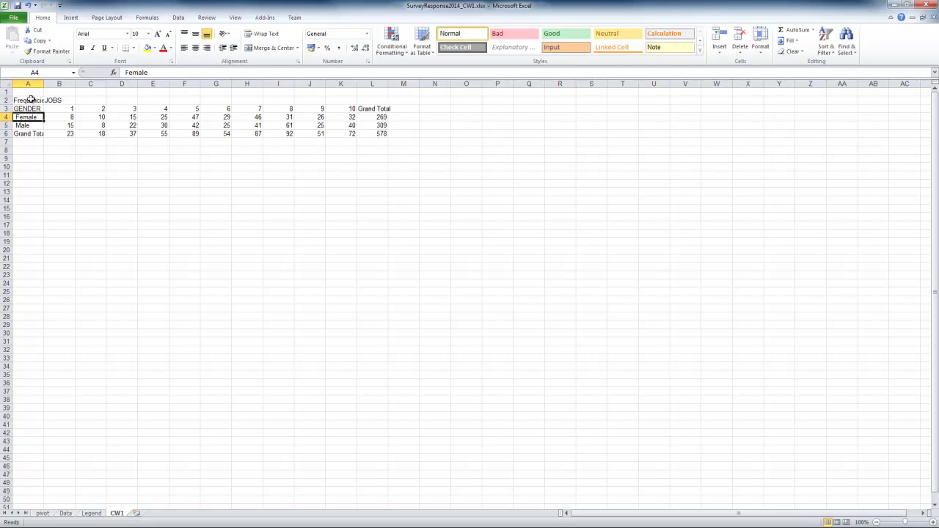
{"action": "left_click", "coordinate": [65, 190]}
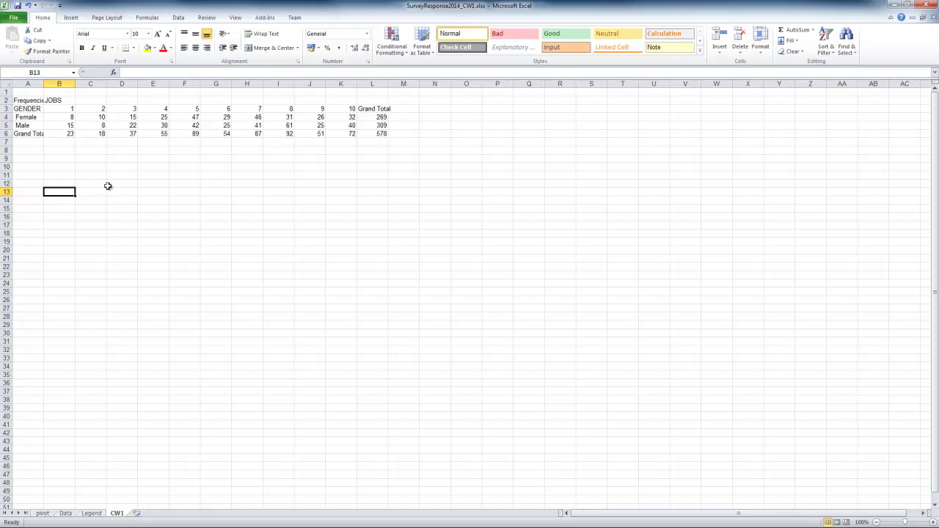
- Make the frequency table's two header rows and its row labels in A2:A6 bold
{"action": "left_click_drag", "start_coordinate": [29, 100], "coordinate": [360, 131]}
{"action": "left_click", "coordinate": [180, 192]}
{"action": "left_click_drag", "start_coordinate": [33, 101], "coordinate": [394, 111]}
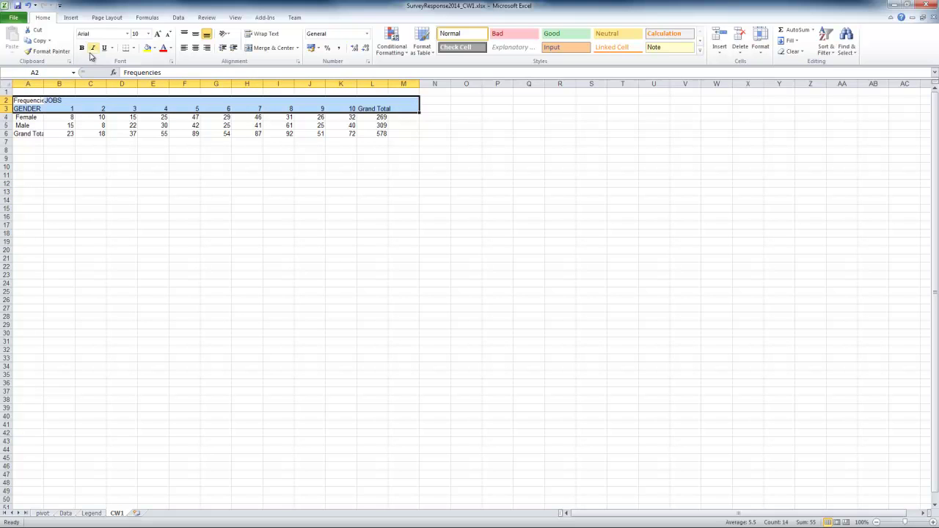
{"action": "left_click_drag", "start_coordinate": [28, 99], "coordinate": [29, 133]}
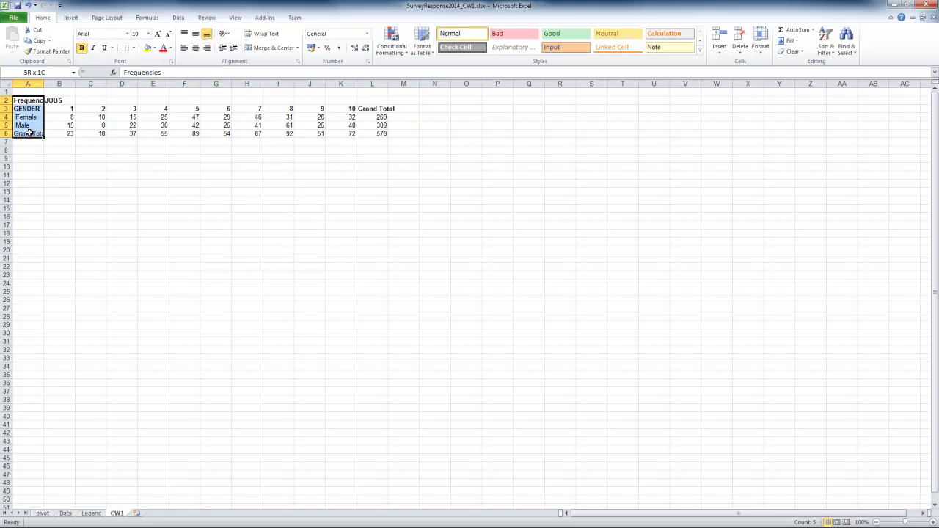
{"action": "left_click", "coordinate": [81, 48]}
{"action": "left_click", "coordinate": [180, 217]}
{"action": "left_click_drag", "start_coordinate": [28, 100], "coordinate": [28, 132]}
{"action": "left_click", "coordinate": [82, 48]}
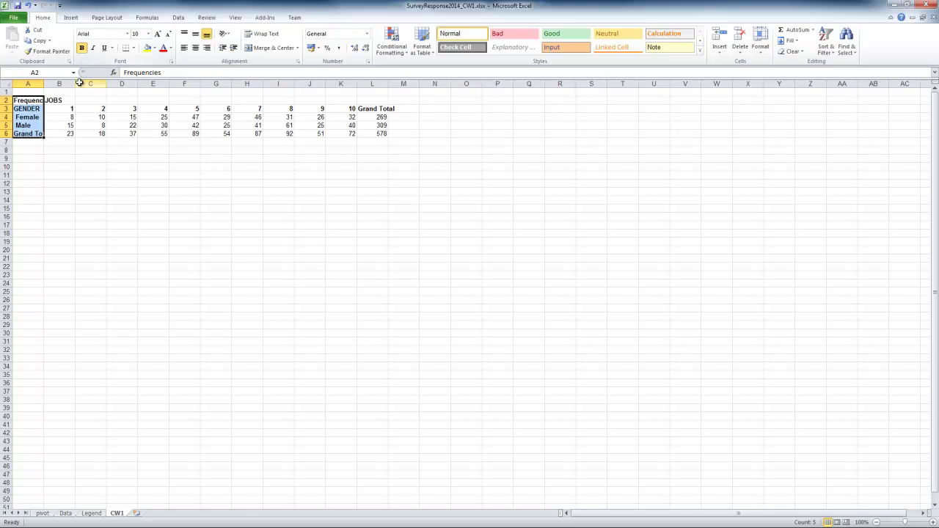
{"action": "left_click", "coordinate": [66, 176]}
- Duplicate the frequency table A2:L6 at A9 and clear the copied counts in B11:L13
{"action": "left_click_drag", "start_coordinate": [29, 99], "coordinate": [361, 137]}
{"action": "key", "text": "ctrl+c"}
{"action": "left_click", "coordinate": [34, 158]}
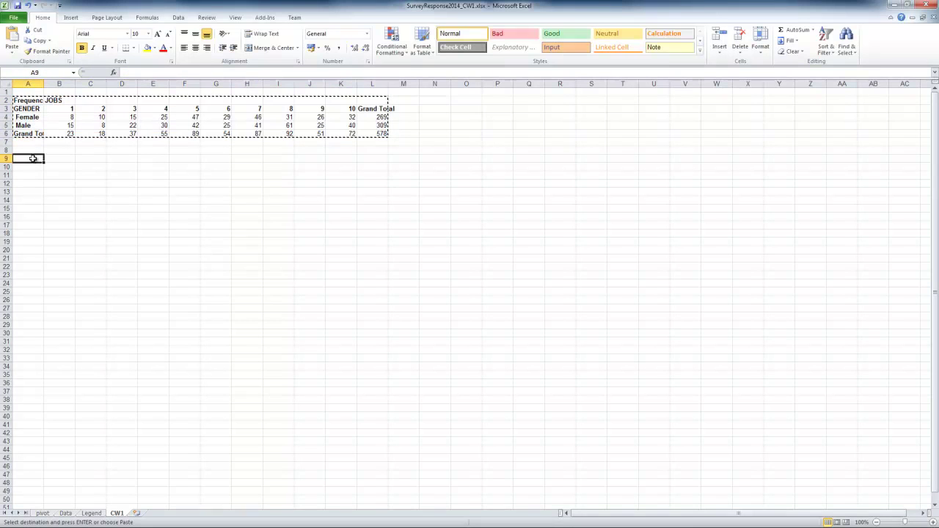
{"action": "key", "text": "ctrl+v"}
{"action": "left_click", "coordinate": [82, 224]}
{"action": "left_click_drag", "start_coordinate": [67, 171], "coordinate": [383, 191]}
{"action": "key", "text": "Delete"}
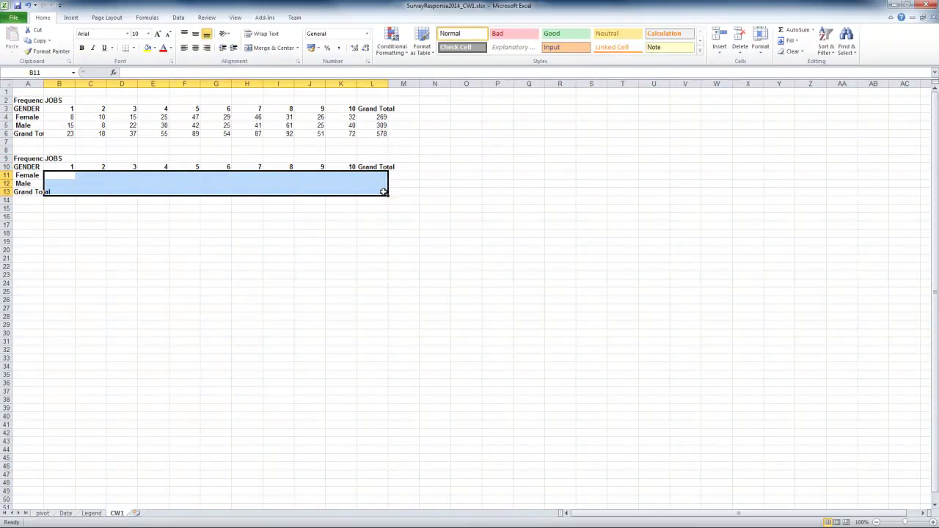
- Replace the second table's title in A9 with ptobabilities
{"action": "left_click", "coordinate": [24, 159]}
{"action": "type", "text": "pto"}
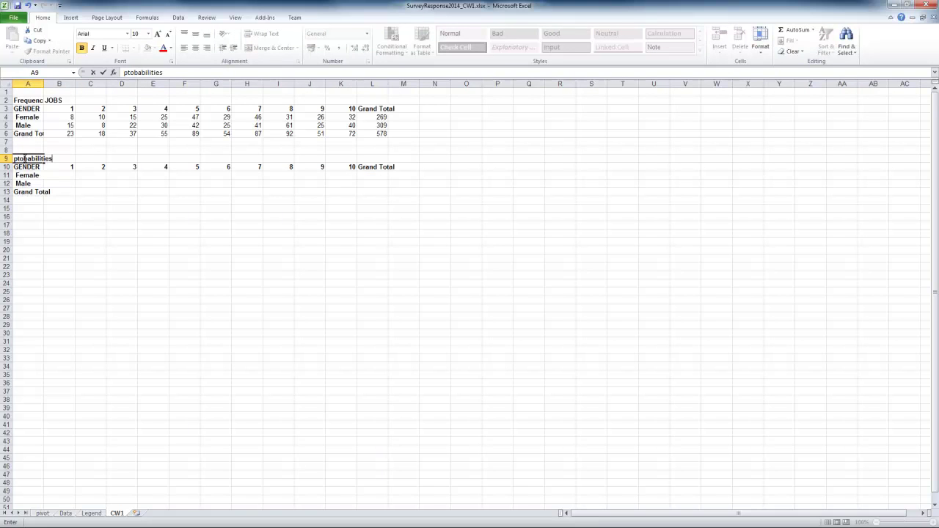
{"action": "type", "text": "babilities"}
{"action": "key", "text": "Return"}
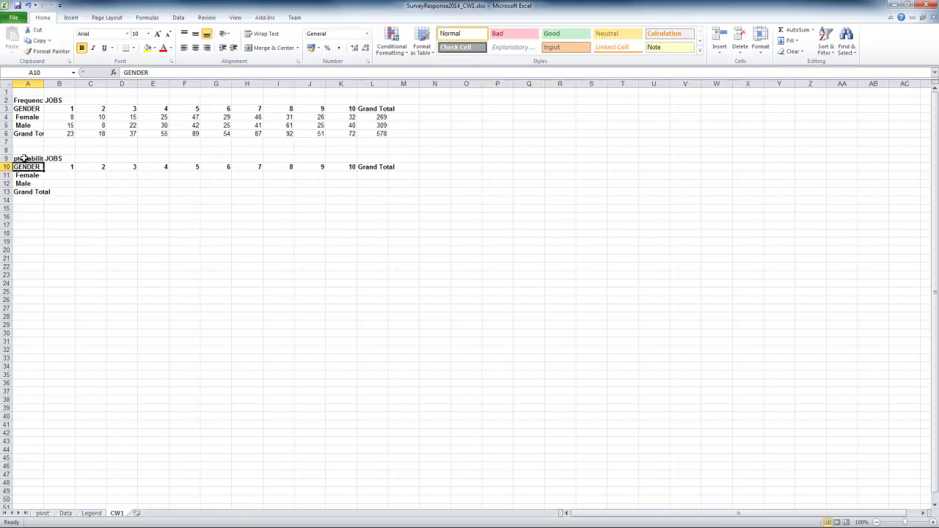
- Try the probability formula =B4/$L$6 in B11 and clear the cell again
{"action": "left_click", "coordinate": [61, 175]}
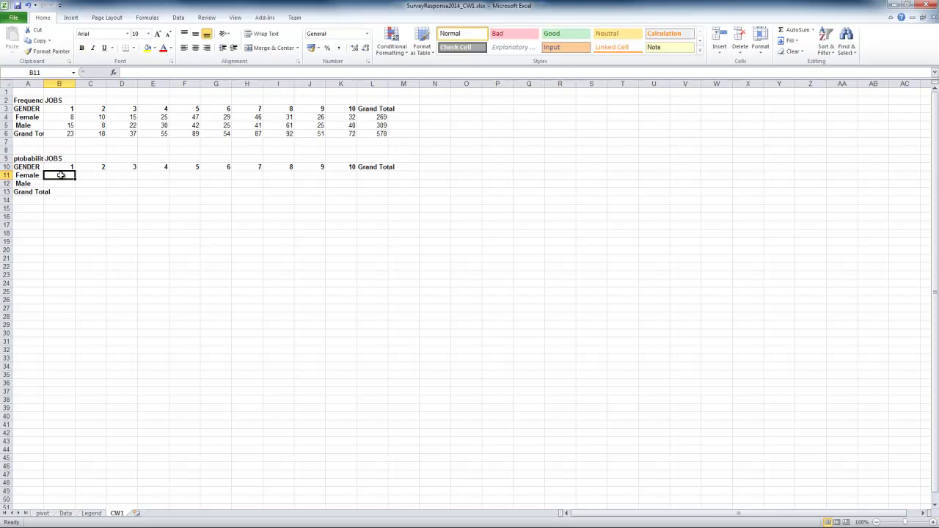
{"action": "type", "text": "="}
{"action": "key", "text": "Up"}
{"action": "key", "text": "Up"}
{"action": "key", "text": "Up"}
{"action": "key", "text": "Up"}
{"action": "key", "text": "Up"}
{"action": "key", "text": "Up"}
{"action": "key", "text": "Up"}
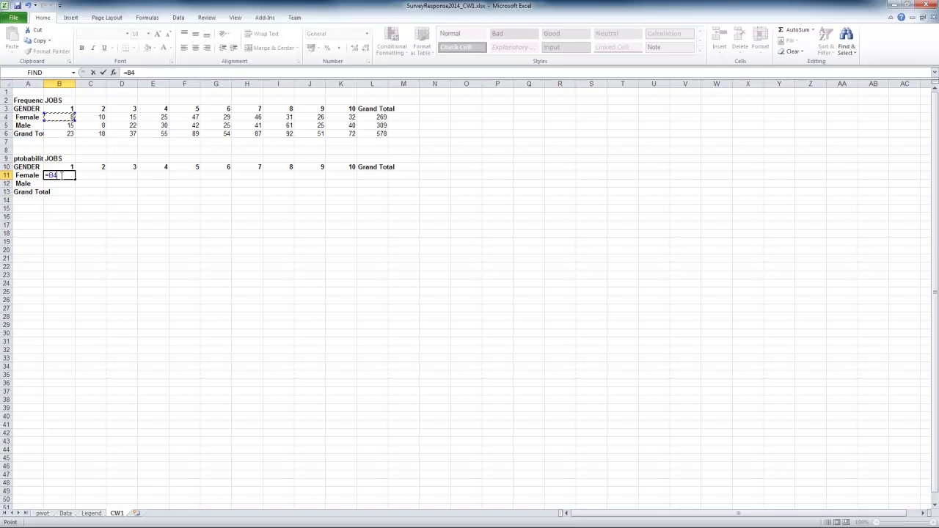
{"action": "type", "text": "/"}
{"action": "left_click", "coordinate": [367, 134]}
{"action": "key", "text": "F4"}
{"action": "key", "text": "Return"}
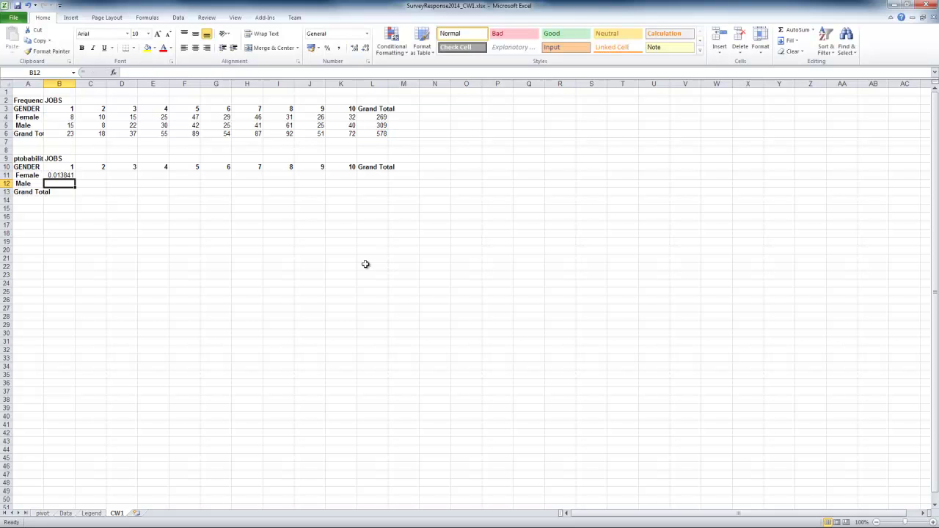
{"action": "left_click", "coordinate": [933, 519]}
{"action": "scroll", "coordinate": [461, 317], "scroll_direction": "up", "scroll_amount": 2}
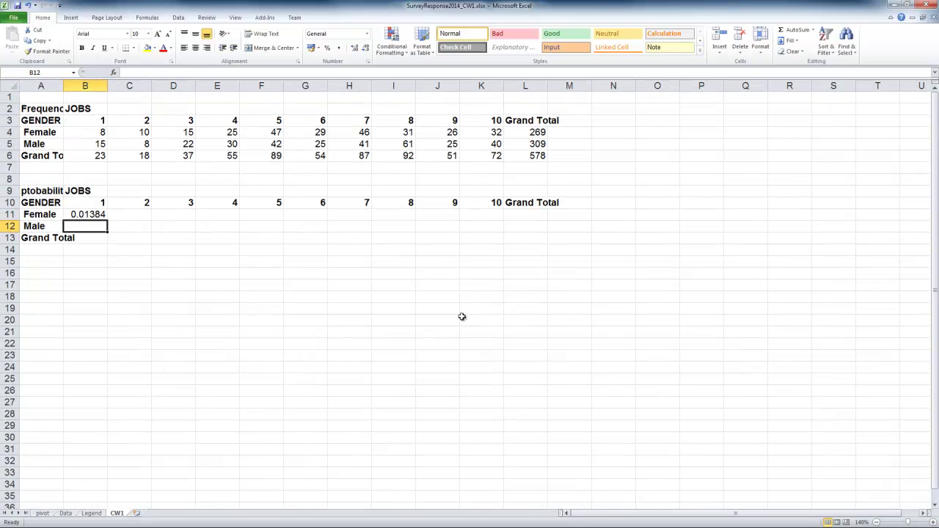
{"action": "left_click", "coordinate": [90, 212]}
{"action": "key", "text": "Delete"}
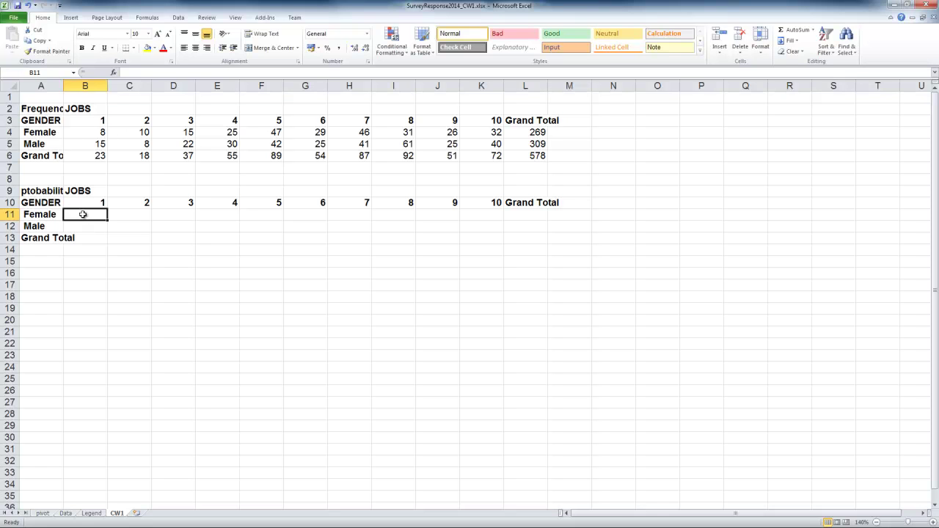
- Enter =B4/$L$6 in B11 and fill the formula through the second table's range B11:L13
{"action": "type", "text": "="}
{"action": "left_click", "coordinate": [100, 132]}
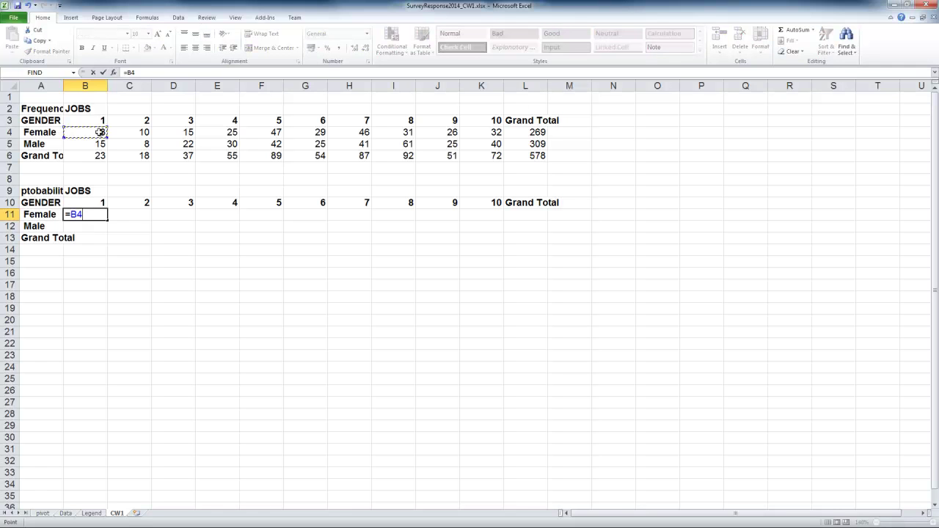
{"action": "type", "text": "/"}
{"action": "left_click", "coordinate": [529, 156]}
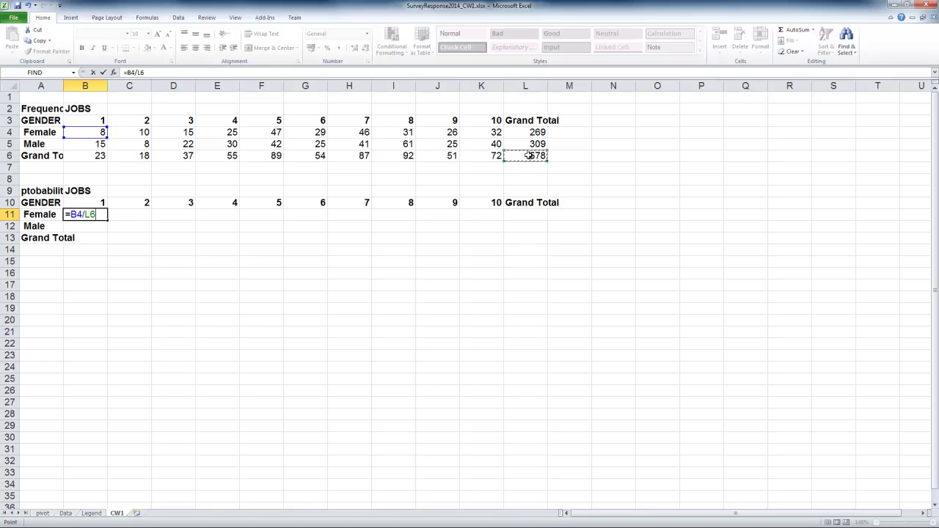
{"action": "left_click", "coordinate": [138, 72]}
{"action": "key", "text": "F4"}
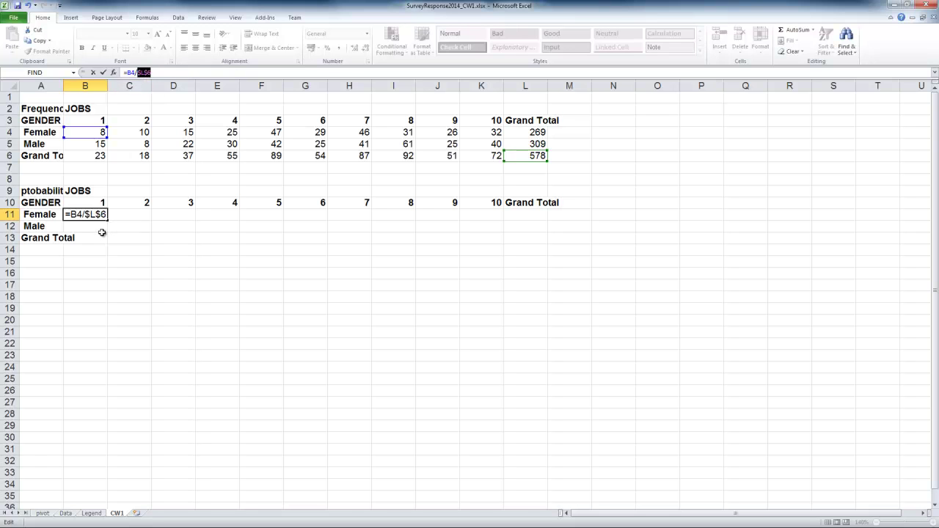
{"action": "key", "text": "Return"}
{"action": "left_click", "coordinate": [86, 215]}
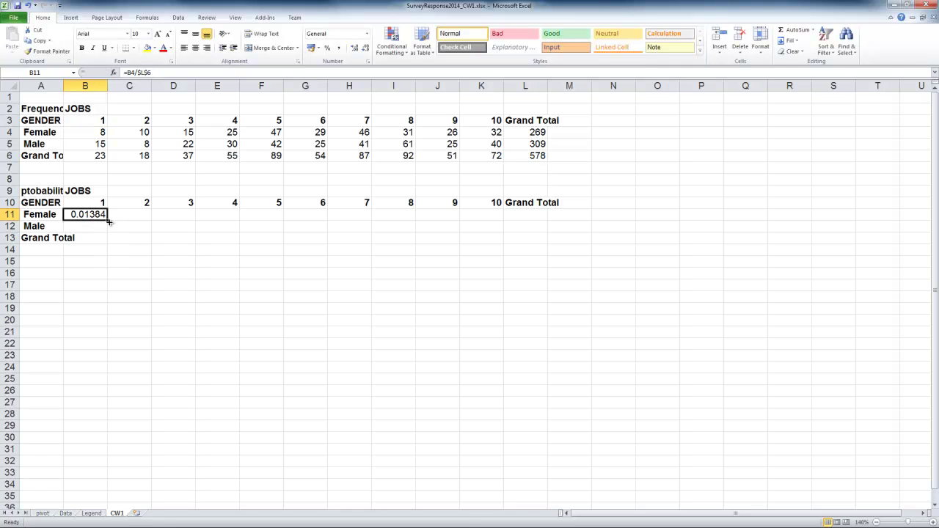
{"action": "left_click_drag", "start_coordinate": [108, 220], "coordinate": [550, 240]}
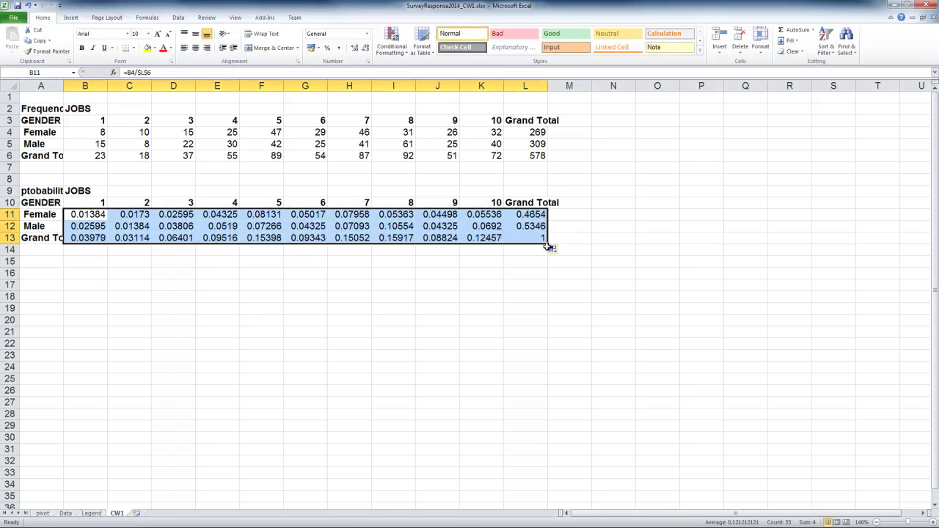
{"action": "left_click", "coordinate": [290, 306]}
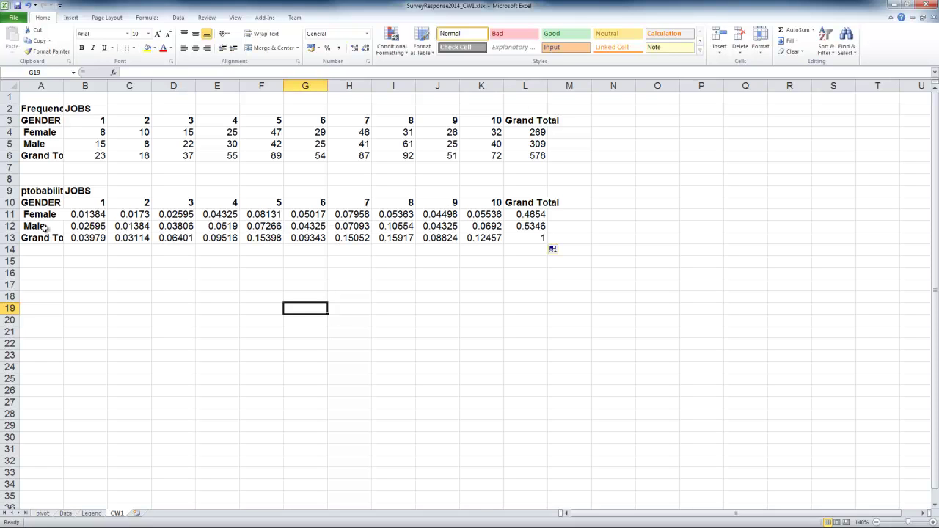
- Inspect the formula in F12 for males with a JOBS score of 5, checking which cells it references
{"action": "left_click", "coordinate": [271, 198]}
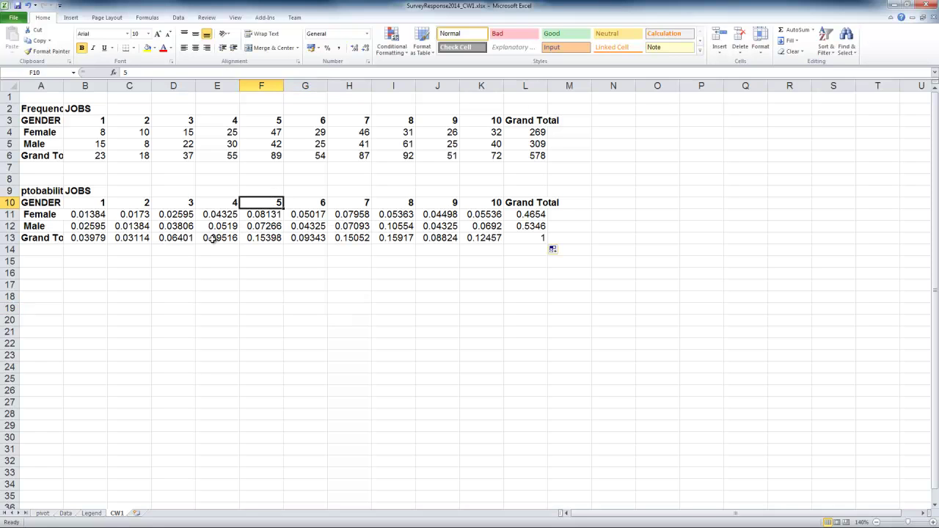
{"action": "left_click", "coordinate": [56, 227]}
{"action": "left_click", "coordinate": [248, 226]}
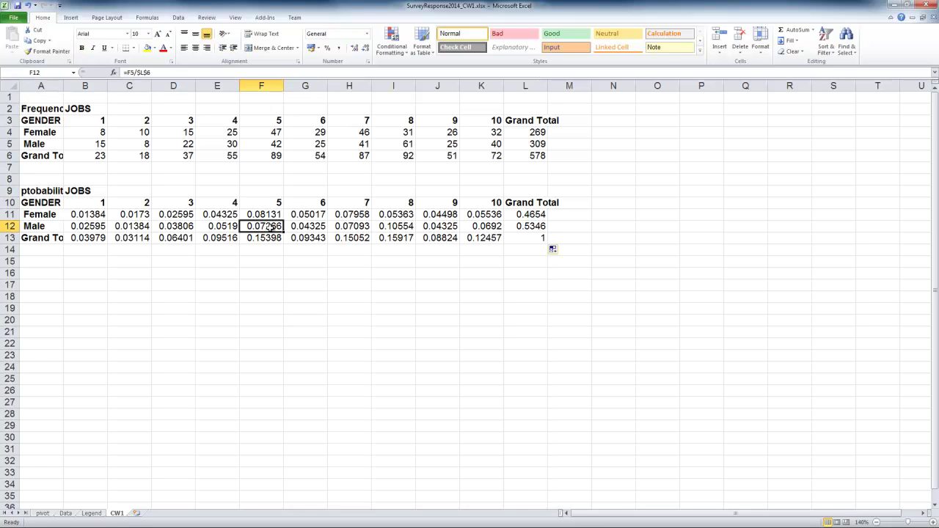
{"action": "double_click", "coordinate": [261, 226]}
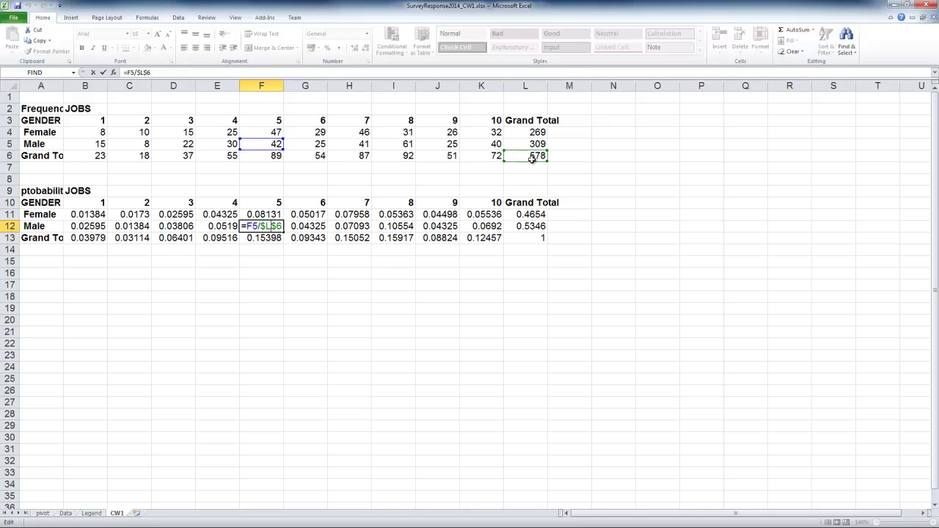
{"action": "key", "text": "Return"}
- Fill the Female and Male probabilities for JOBS scores 1 to 10, B11:K12, with yellow
{"action": "left_click_drag", "start_coordinate": [81, 214], "coordinate": [496, 225]}
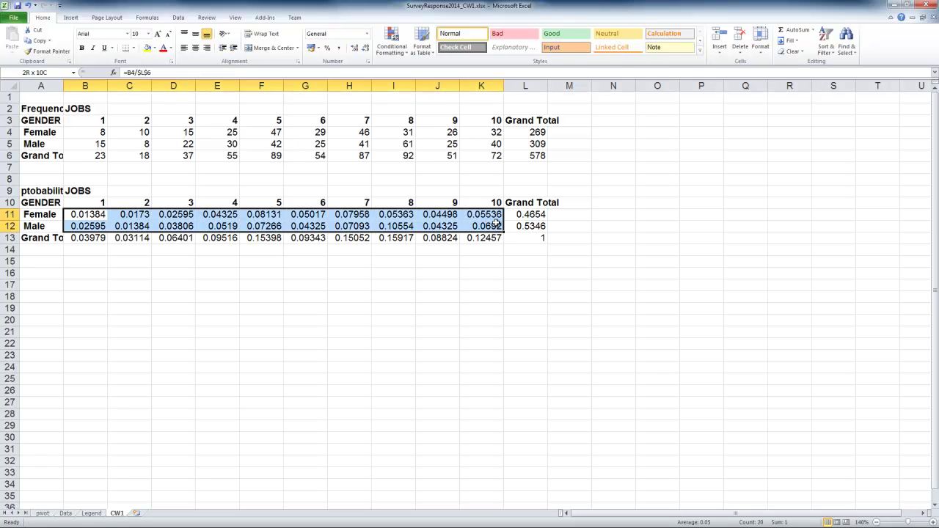
{"action": "left_click", "coordinate": [147, 48]}
{"action": "left_click", "coordinate": [173, 261]}
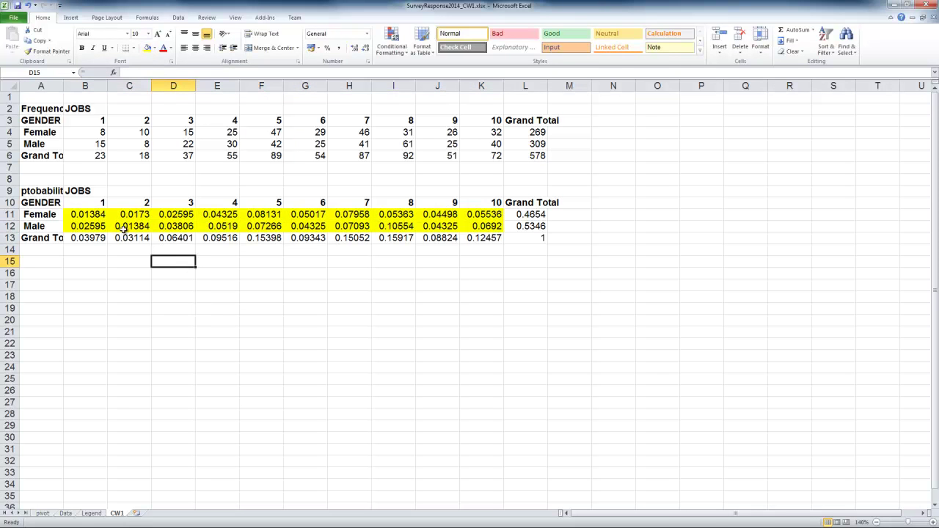
- Fill the marginal probabilities in B13:K13 and L11:L12 of the probability table with light green
{"action": "left_click_drag", "start_coordinate": [87, 240], "coordinate": [488, 239]}
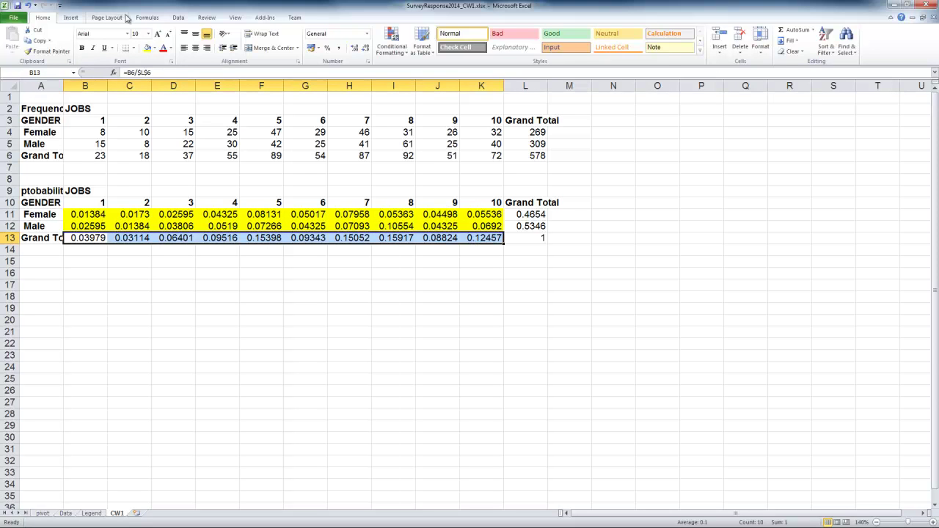
{"action": "left_click", "coordinate": [153, 47]}
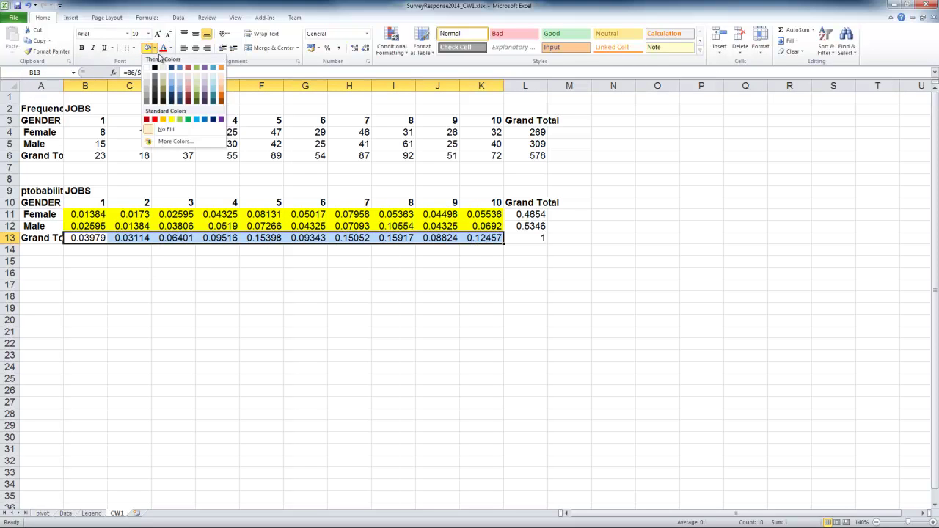
{"action": "left_click", "coordinate": [180, 118]}
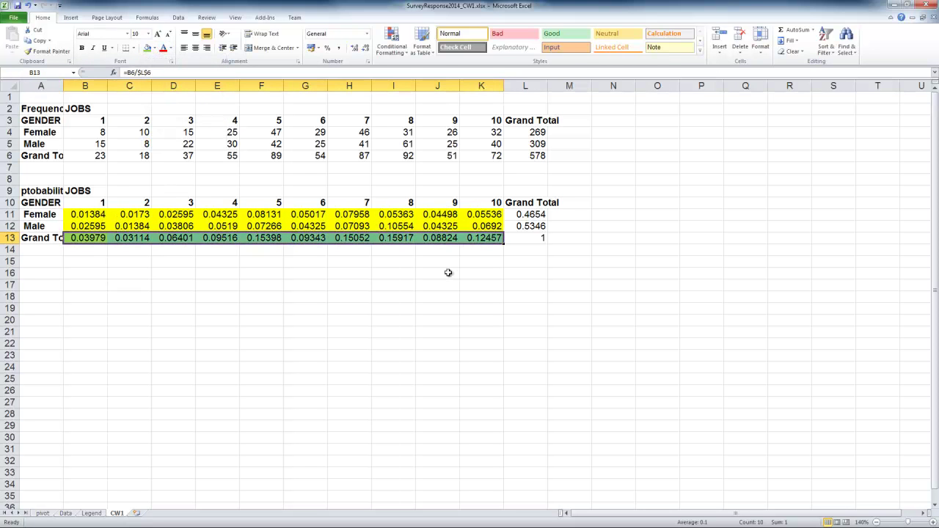
{"action": "left_click_drag", "start_coordinate": [528, 219], "coordinate": [528, 227]}
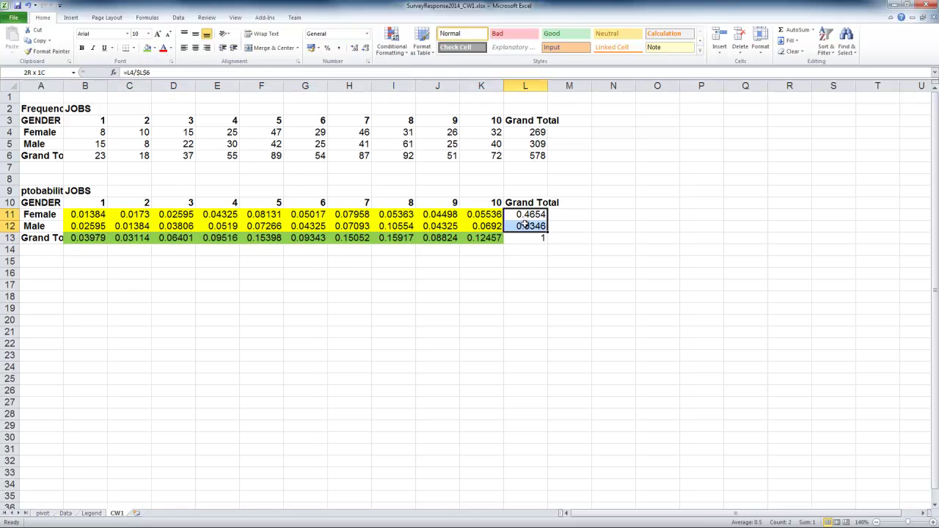
{"action": "left_click", "coordinate": [152, 52]}
{"action": "left_click", "coordinate": [572, 262]}
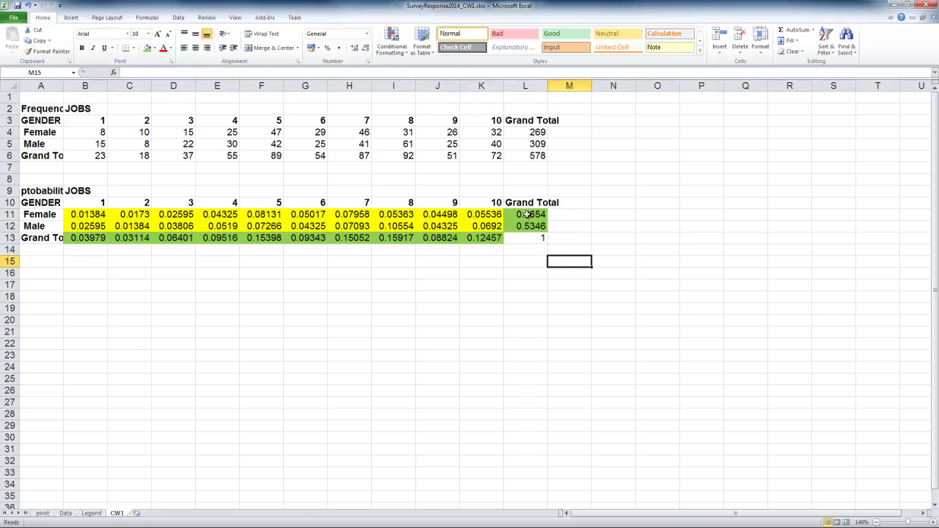
{"action": "left_click", "coordinate": [373, 377]}
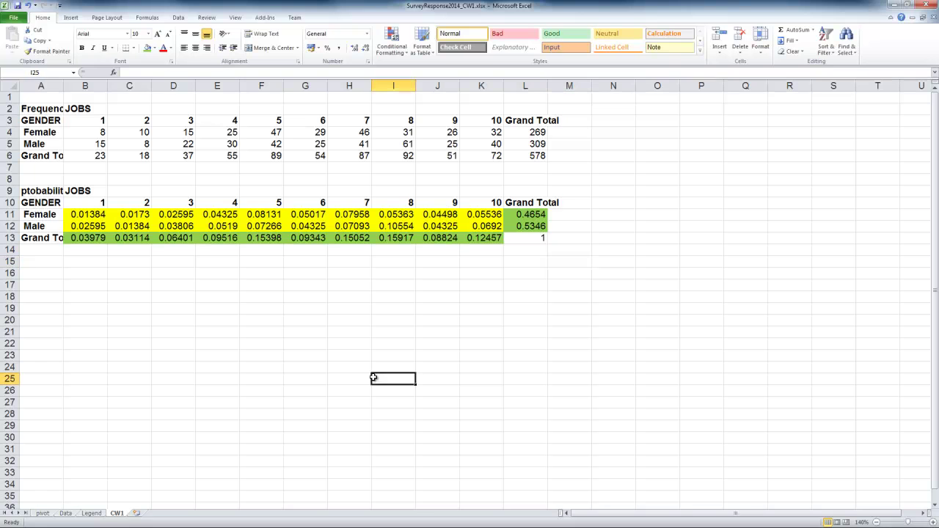
- Replace GENDER with UK as the row field of the pivot table and filter out the (blank) row
{"action": "left_click", "coordinate": [43, 514]}
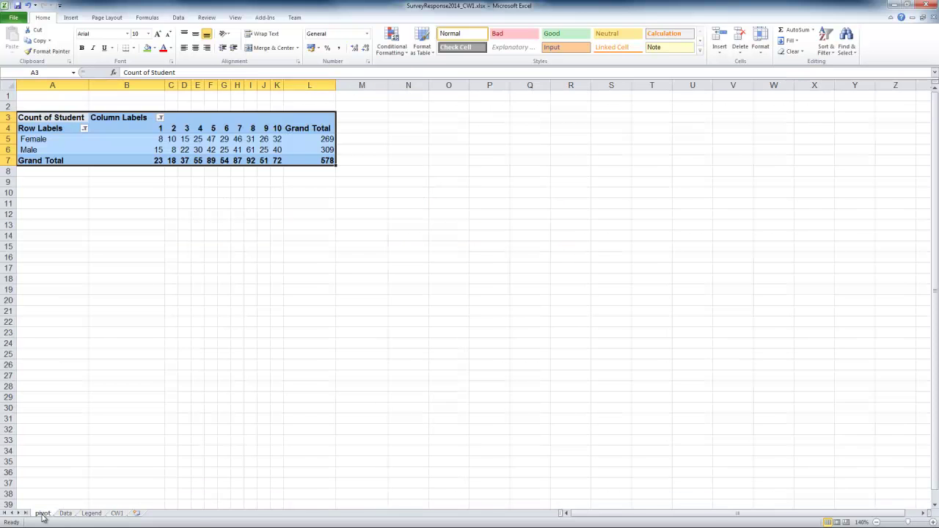
{"action": "left_click", "coordinate": [126, 307]}
{"action": "left_click_drag", "start_coordinate": [184, 160], "coordinate": [211, 162]}
{"action": "left_click", "coordinate": [201, 149]}
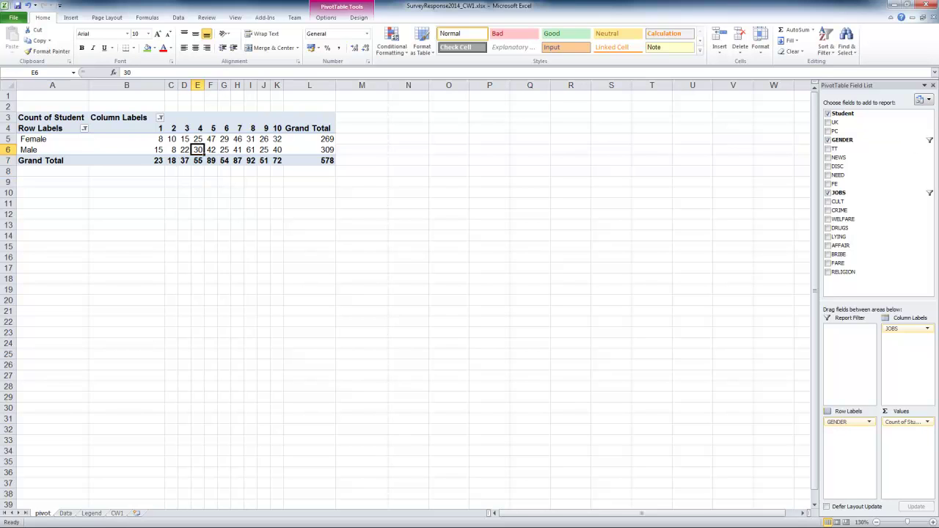
{"action": "left_click", "coordinate": [827, 139]}
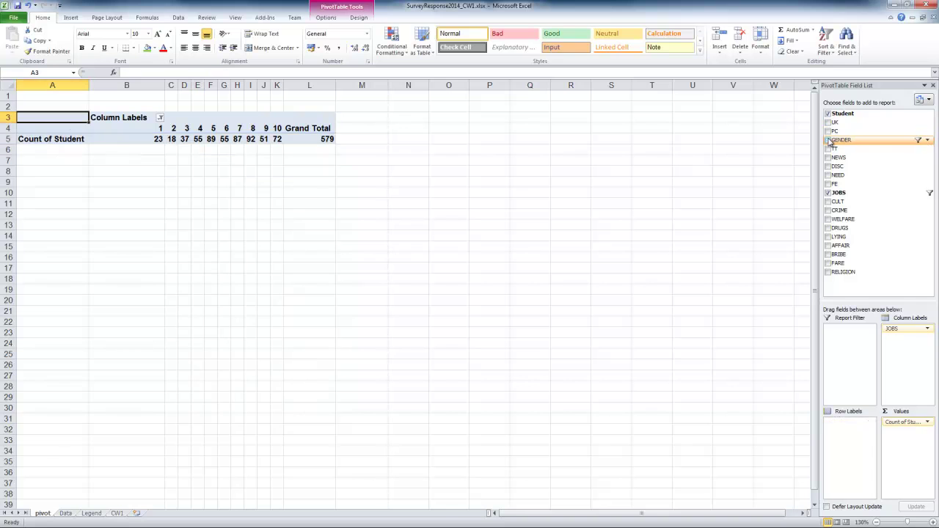
{"action": "left_click", "coordinate": [829, 123]}
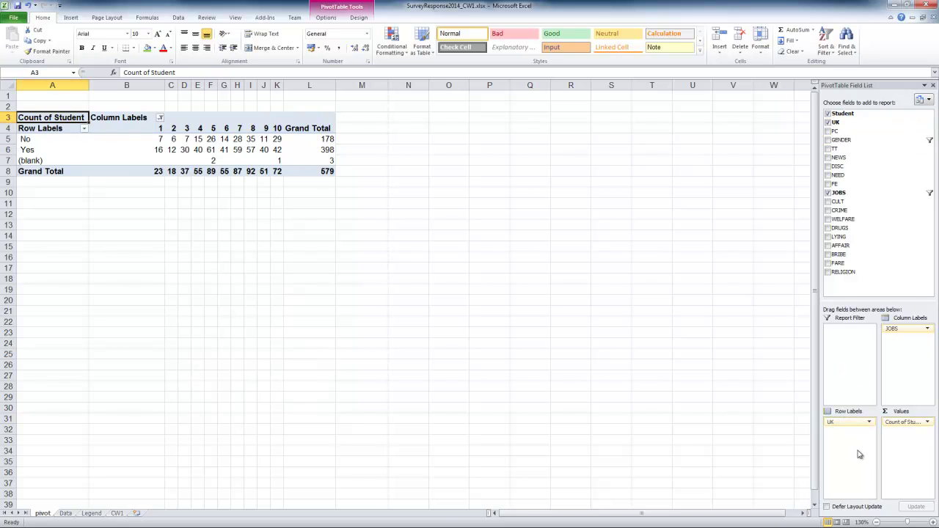
{"action": "left_click", "coordinate": [84, 128]}
{"action": "left_click", "coordinate": [31, 243]}
{"action": "left_click", "coordinate": [69, 308]}
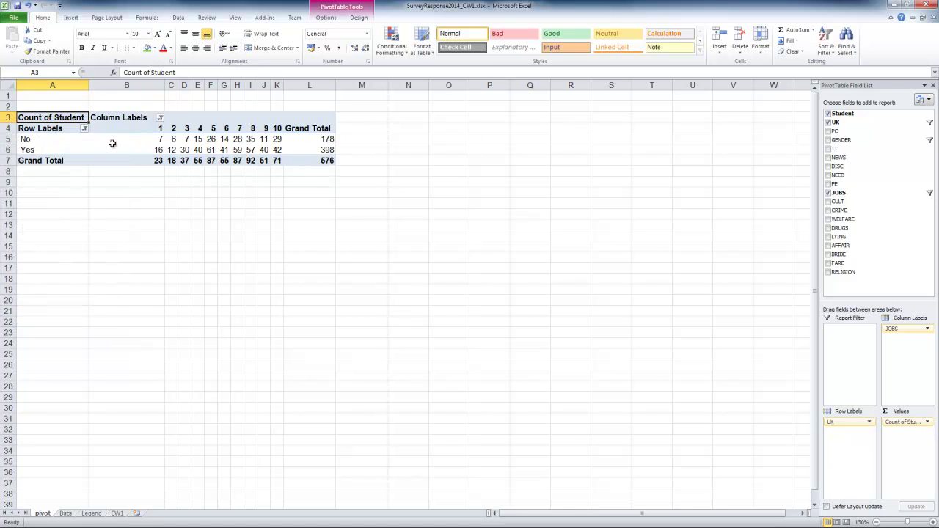
- Copy the UK by JOBS pivot table and paste it as values only at A20 on sheet CW1
{"action": "left_click_drag", "start_coordinate": [49, 112], "coordinate": [307, 158]}
{"action": "key", "text": "ctrl+c"}
{"action": "left_click", "coordinate": [117, 512]}
{"action": "left_click", "coordinate": [39, 317]}
{"action": "left_click", "coordinate": [12, 53]}
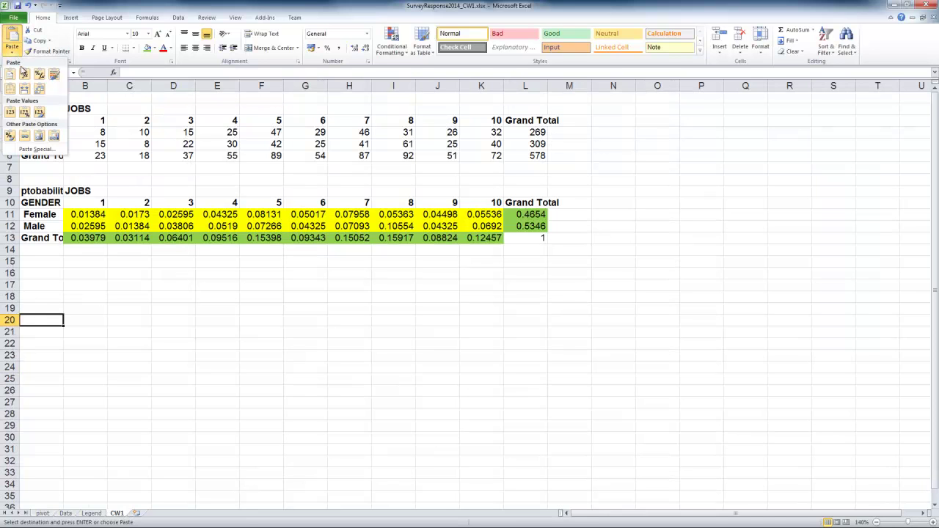
{"action": "left_click", "coordinate": [8, 115]}
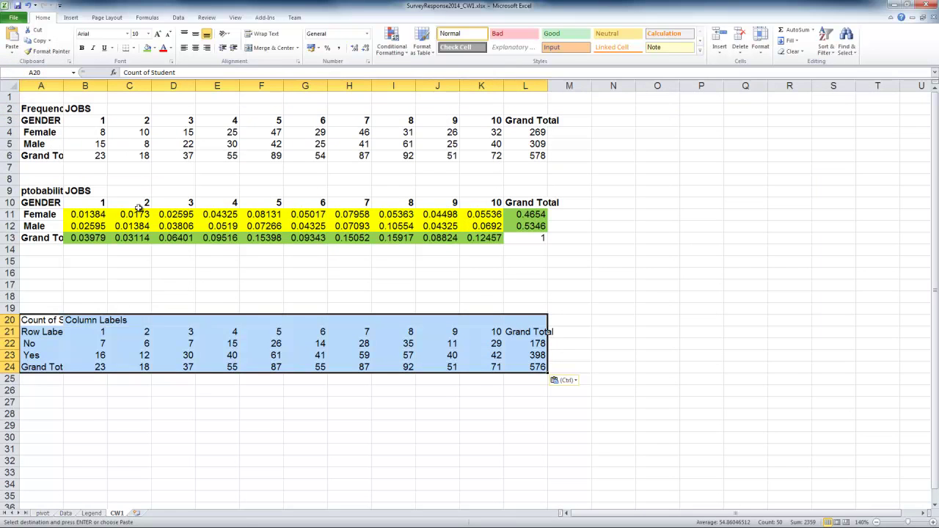
- Relabel the pasted table with JOBS in B20, UK in A21 and Freq in A20
{"action": "left_click", "coordinate": [79, 324]}
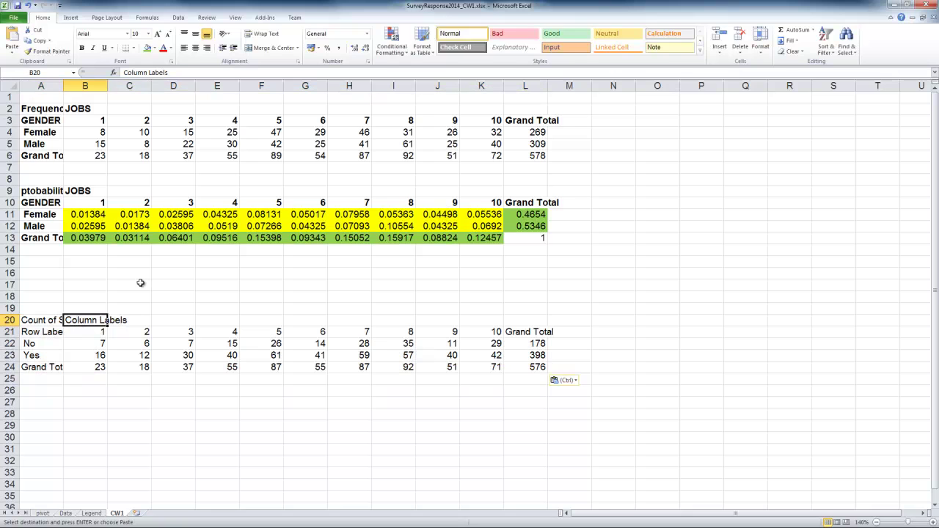
{"action": "type", "text": "JOBS"}
{"action": "key", "text": "Return"}
{"action": "key", "text": "Left"}
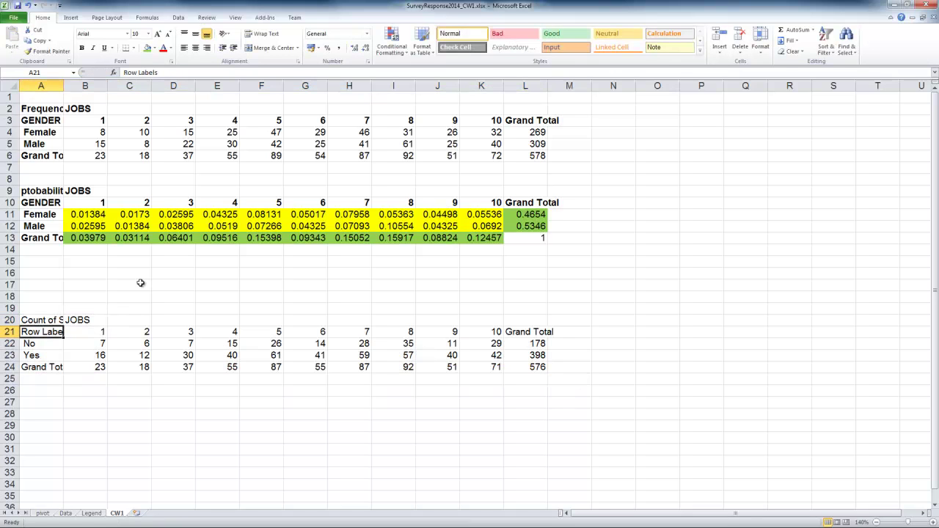
{"action": "type", "text": "UK"}
{"action": "key", "text": "Up"}
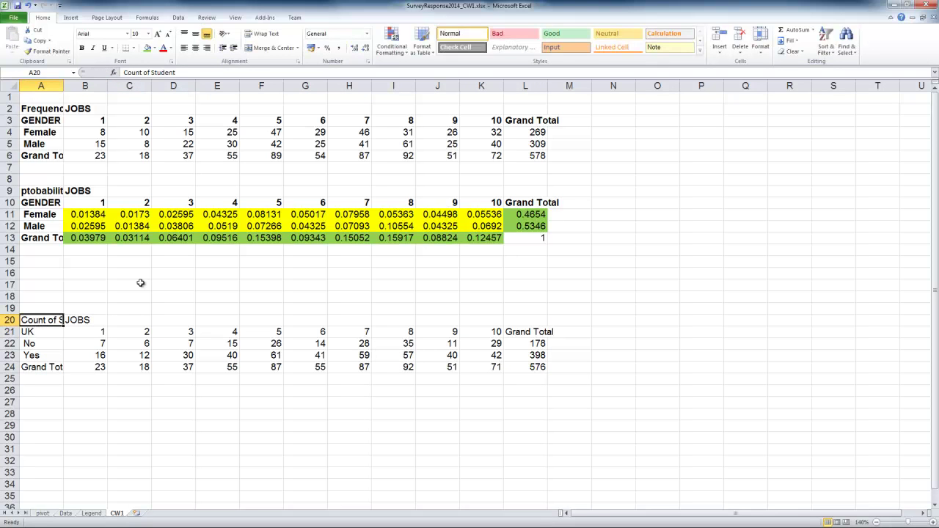
{"action": "type", "text": "Freq"}
{"action": "key", "text": "Tab"}
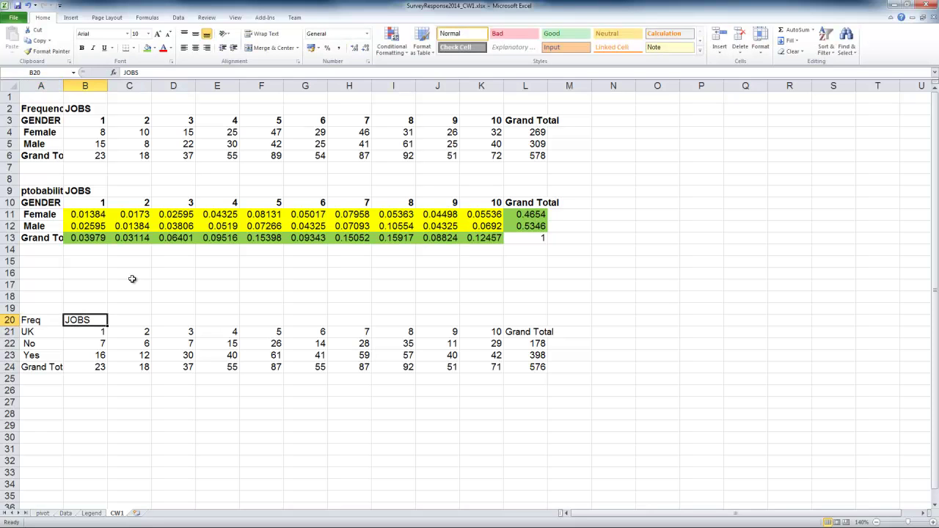
- Make the pasted table's header rows A20:L21 and row labels A22:A24 bold
{"action": "left_click_drag", "start_coordinate": [30, 322], "coordinate": [542, 326]}
{"action": "key", "text": "ctrl+b"}
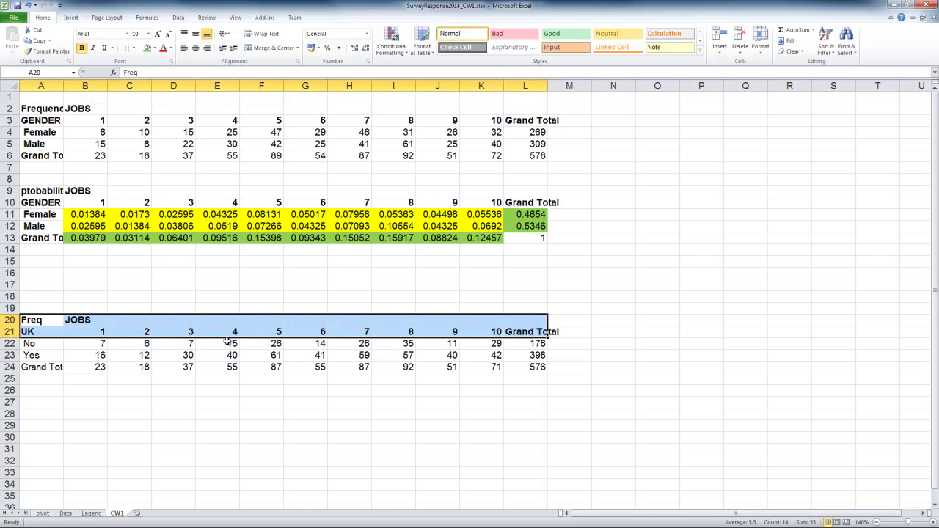
{"action": "left_click_drag", "start_coordinate": [32, 344], "coordinate": [44, 368]}
{"action": "key", "text": "ctrl+b"}
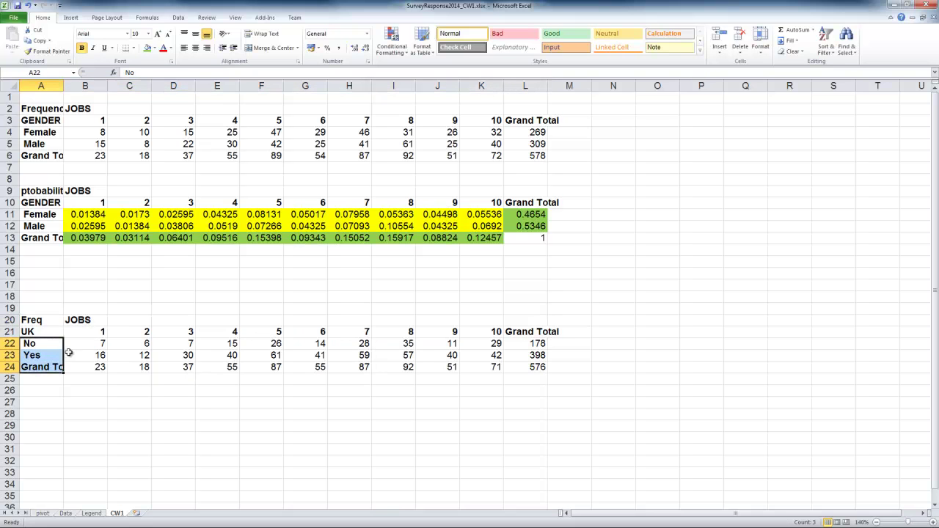
- Duplicate the UK by JOBS frequency table at A27 and clear the copied numbers in B29:L31
{"action": "left_click_drag", "start_coordinate": [46, 320], "coordinate": [548, 372]}
{"action": "key", "text": "ctrl+c"}
{"action": "left_click", "coordinate": [41, 400]}
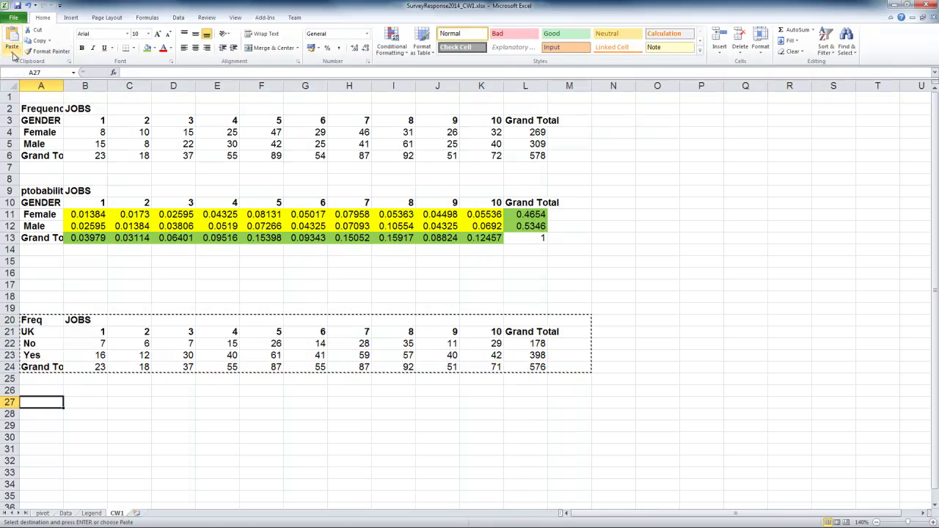
{"action": "left_click", "coordinate": [12, 53]}
{"action": "left_click_drag", "start_coordinate": [95, 427], "coordinate": [541, 446]}
{"action": "key", "text": "Delete"}
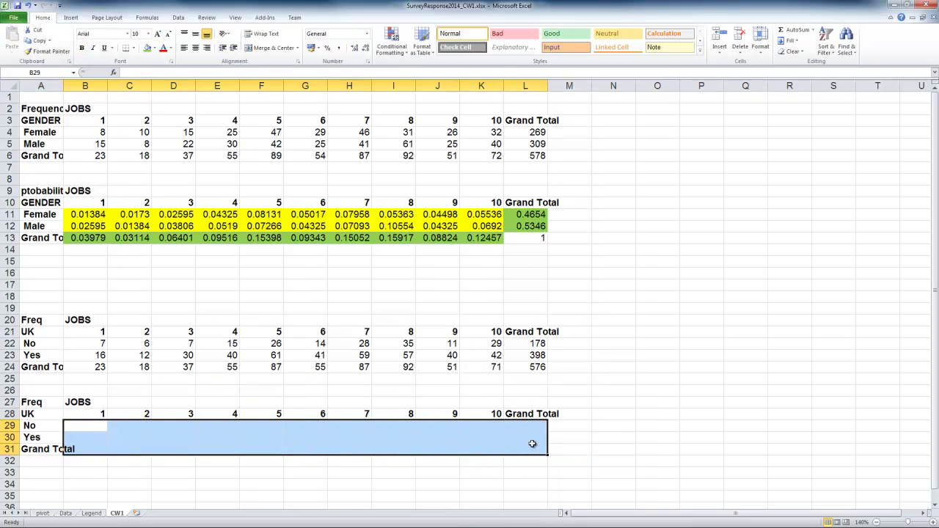
- Enter =B22/$L$24 in B29 and fill the formula through the range B29:L31
{"action": "left_click", "coordinate": [88, 424]}
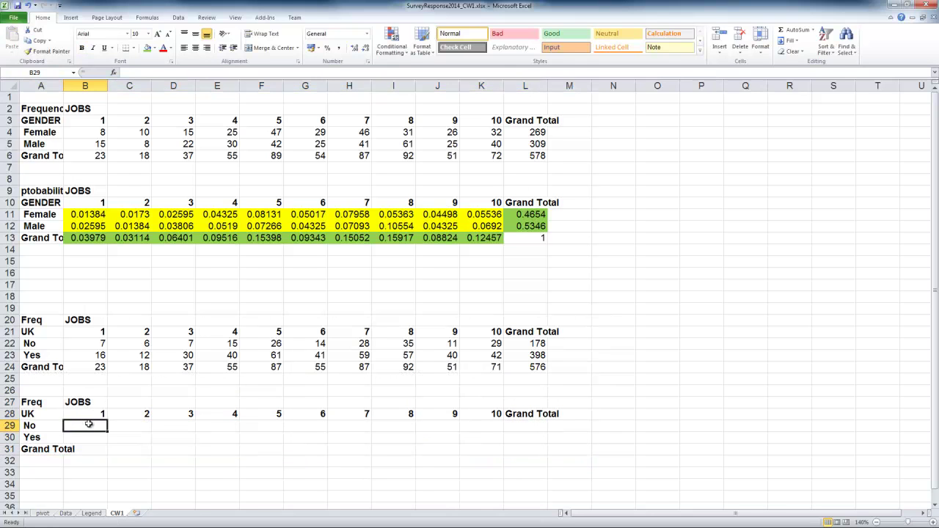
{"action": "type", "text": "="}
{"action": "left_click", "coordinate": [100, 344]}
{"action": "type", "text": "/"}
{"action": "left_click", "coordinate": [530, 366]}
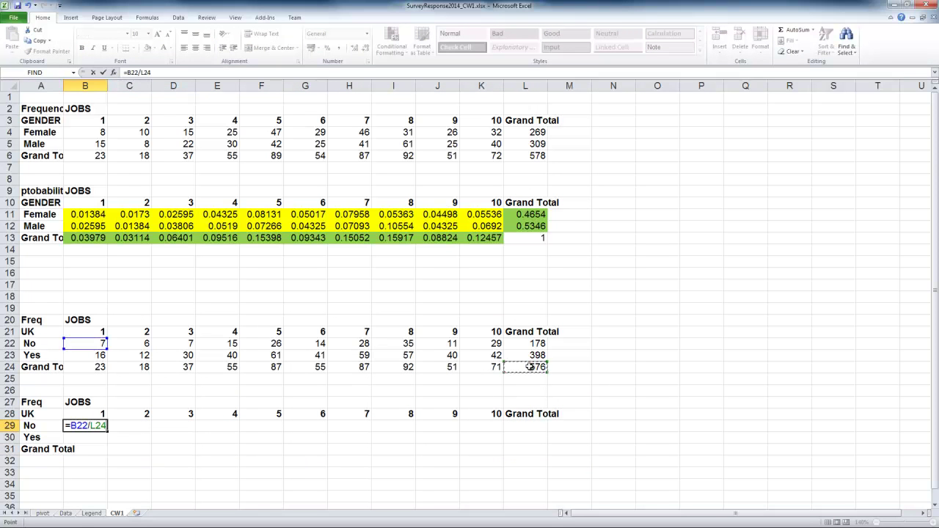
{"action": "key", "text": "F4"}
{"action": "key", "text": "Return"}
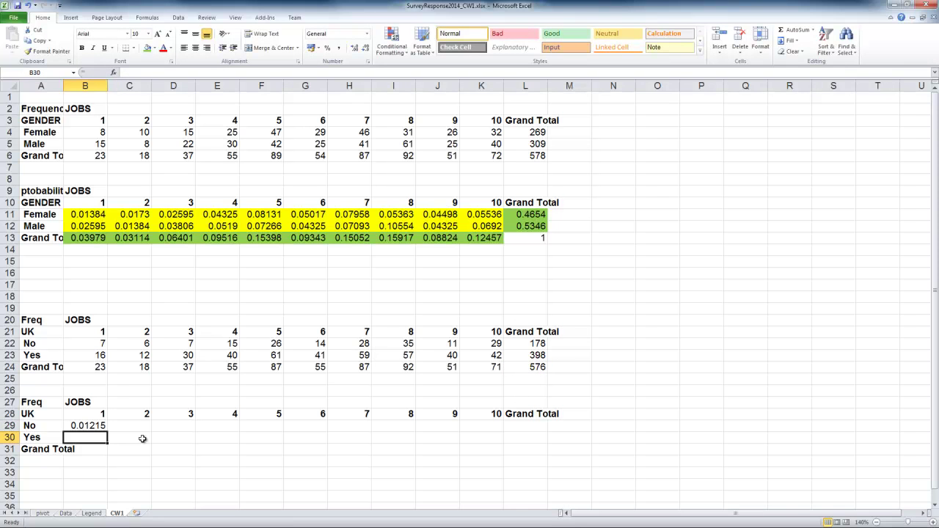
{"action": "left_click", "coordinate": [92, 426]}
{"action": "left_click_drag", "start_coordinate": [107, 431], "coordinate": [552, 460]}
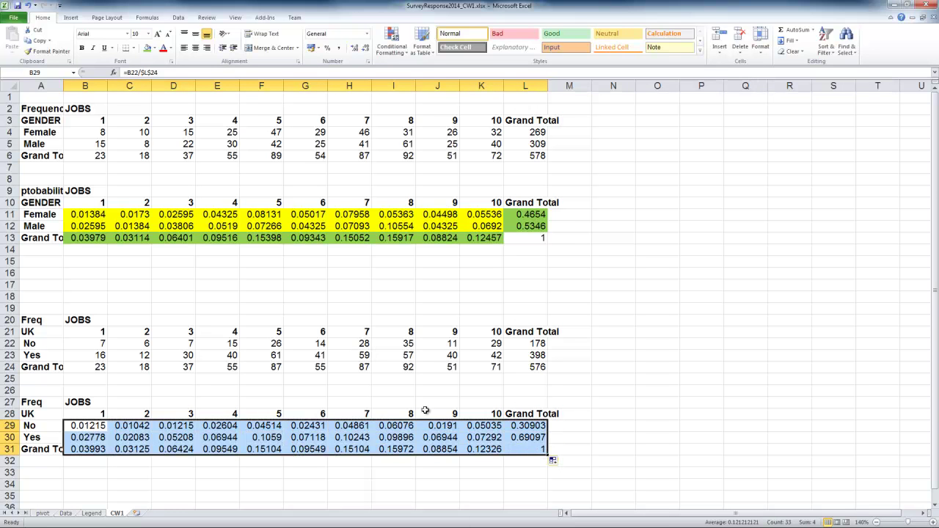
- Fill the UK table's marginal probabilities in L29:L30 and B31:K31 with light green
{"action": "left_click_drag", "start_coordinate": [479, 438], "coordinate": [101, 429]}
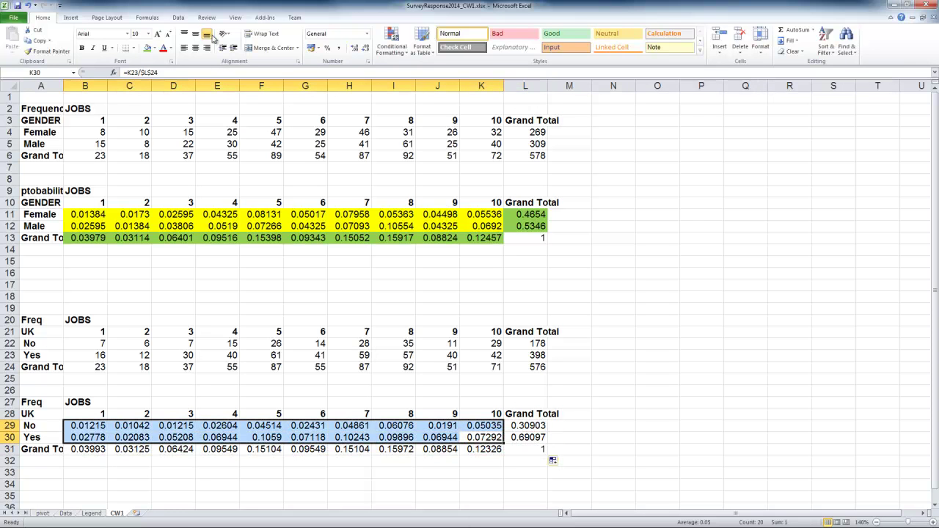
{"action": "left_click_drag", "start_coordinate": [523, 426], "coordinate": [525, 438]}
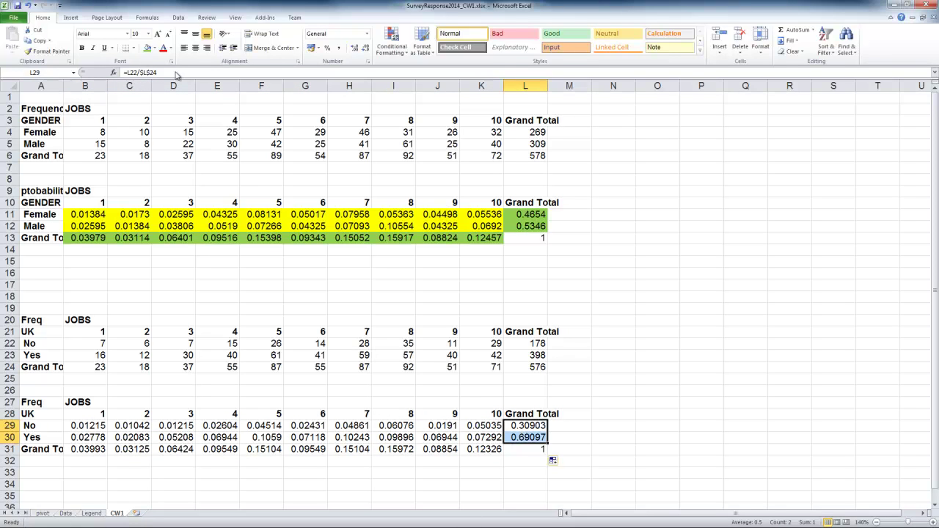
{"action": "left_click", "coordinate": [148, 48]}
{"action": "left_click_drag", "start_coordinate": [89, 448], "coordinate": [473, 448]}
{"action": "left_click", "coordinate": [147, 47]}
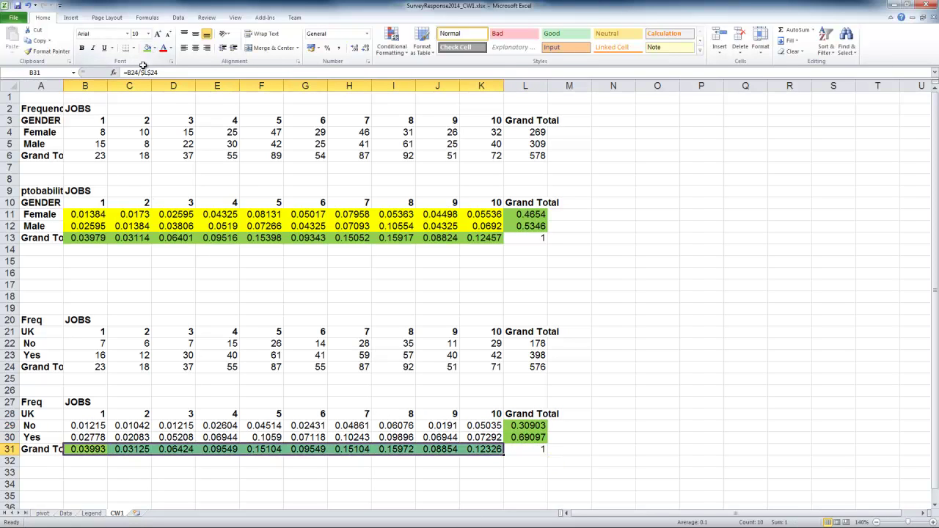
- Fill the joint probabilities for No and Yes across JOBS scores 1 to 10, B29:K30, with yellow
{"action": "left_click", "coordinate": [97, 424]}
{"action": "left_click_drag", "start_coordinate": [97, 424], "coordinate": [484, 439]}
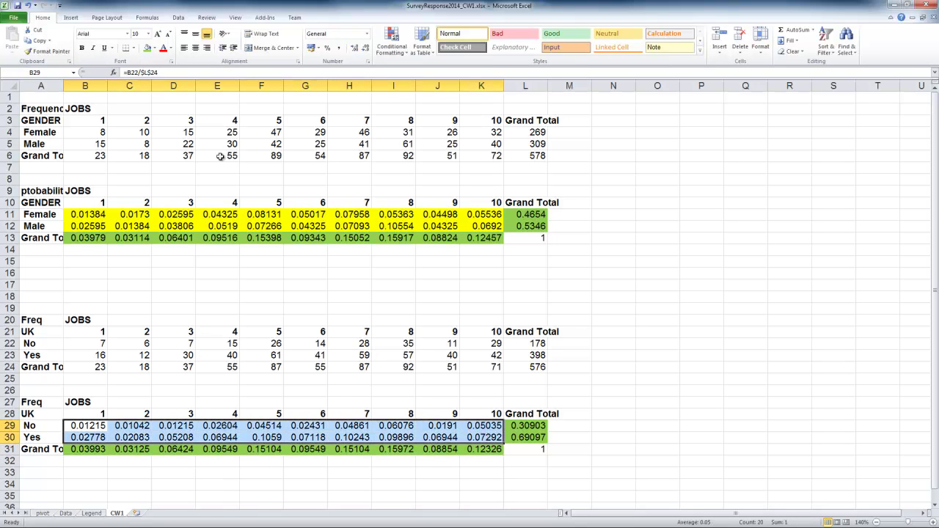
{"action": "left_click", "coordinate": [154, 49]}
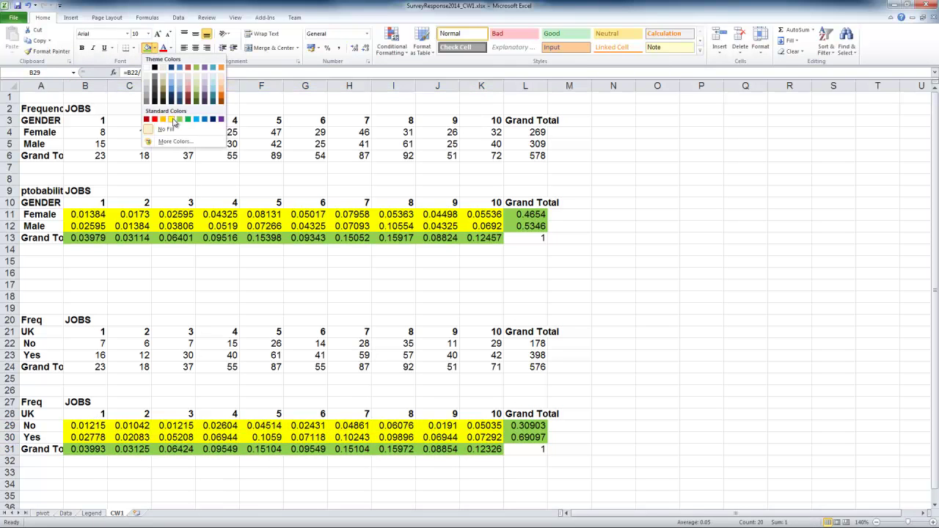
{"action": "left_click", "coordinate": [176, 119]}
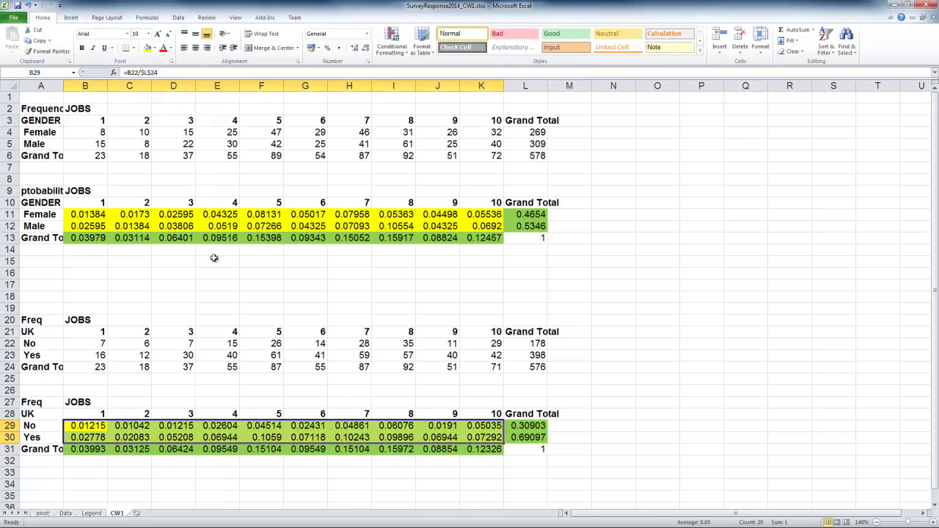
- On the pivot sheet, replace JOBS with RELIGION as the column field and exclude the blank RELIGION entries
{"action": "left_click", "coordinate": [42, 514]}
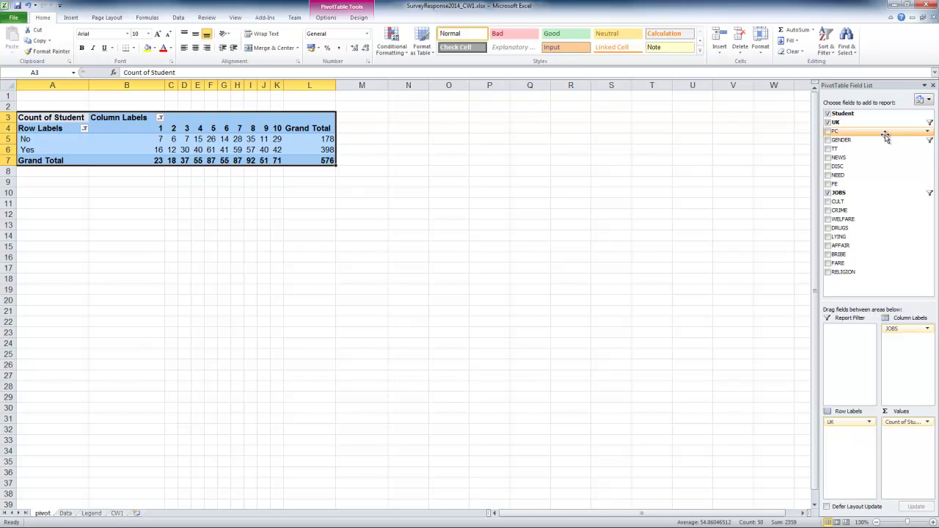
{"action": "left_click", "coordinate": [827, 193]}
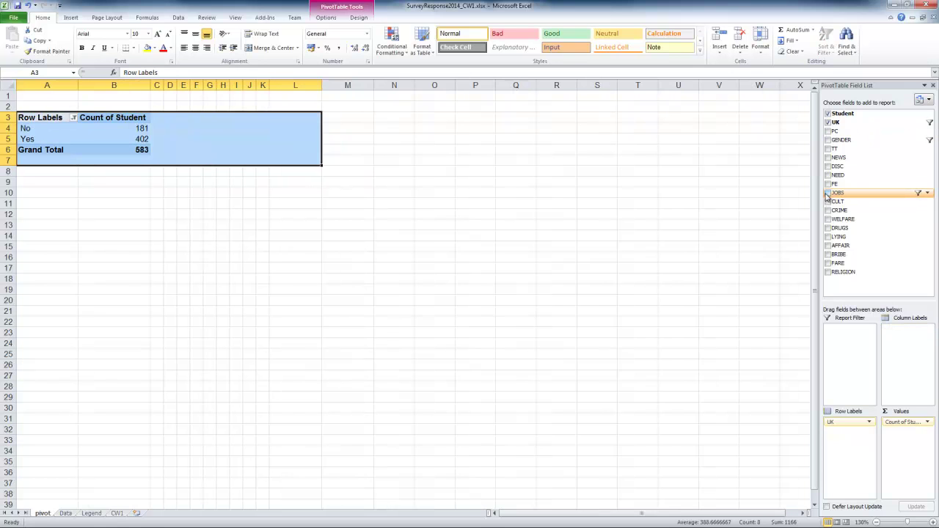
{"action": "left_click_drag", "start_coordinate": [841, 273], "coordinate": [901, 330]}
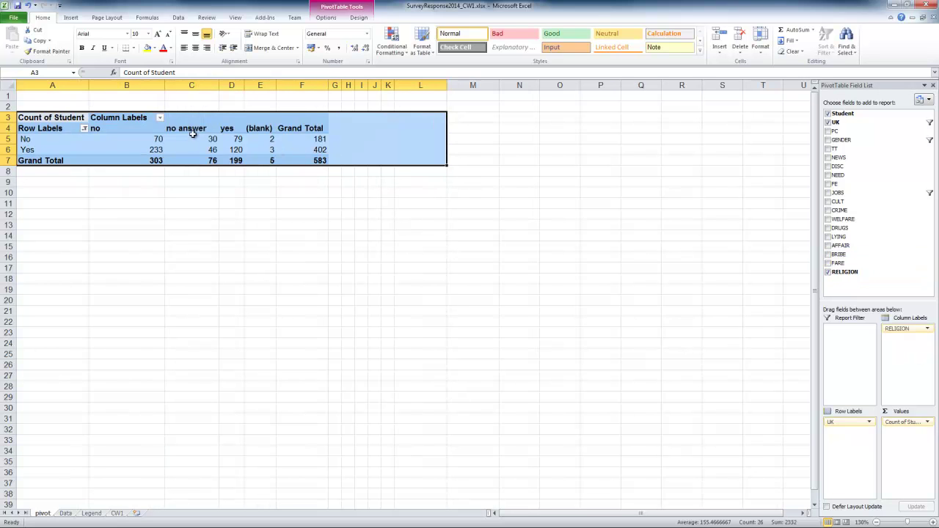
{"action": "left_click", "coordinate": [160, 118]}
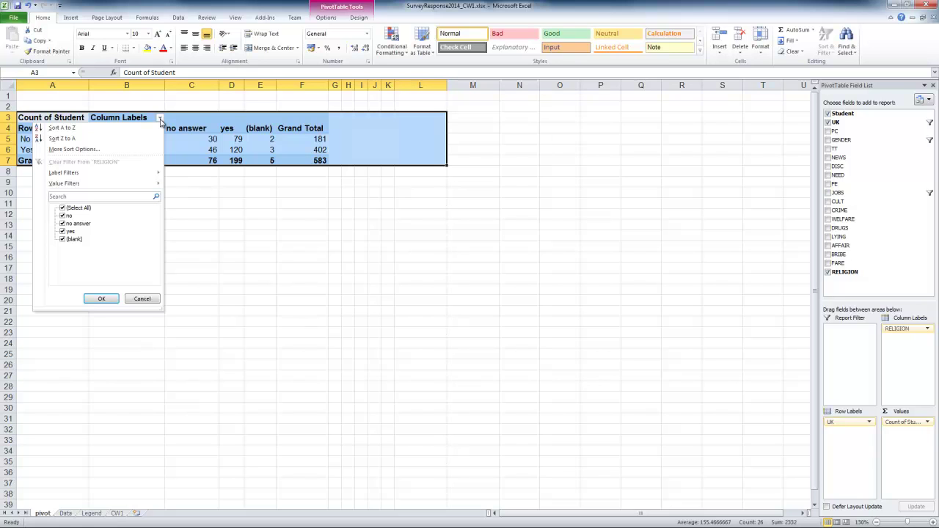
{"action": "left_click", "coordinate": [62, 239]}
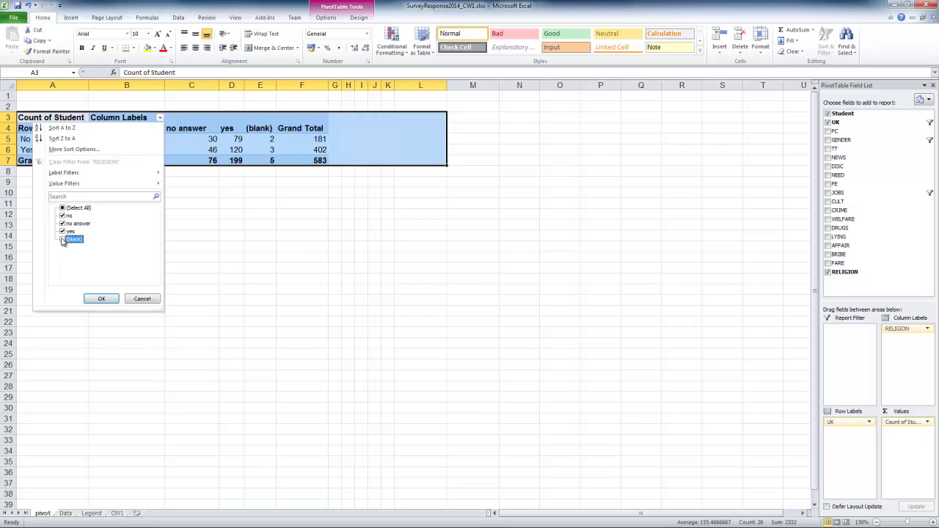
{"action": "left_click", "coordinate": [102, 298]}
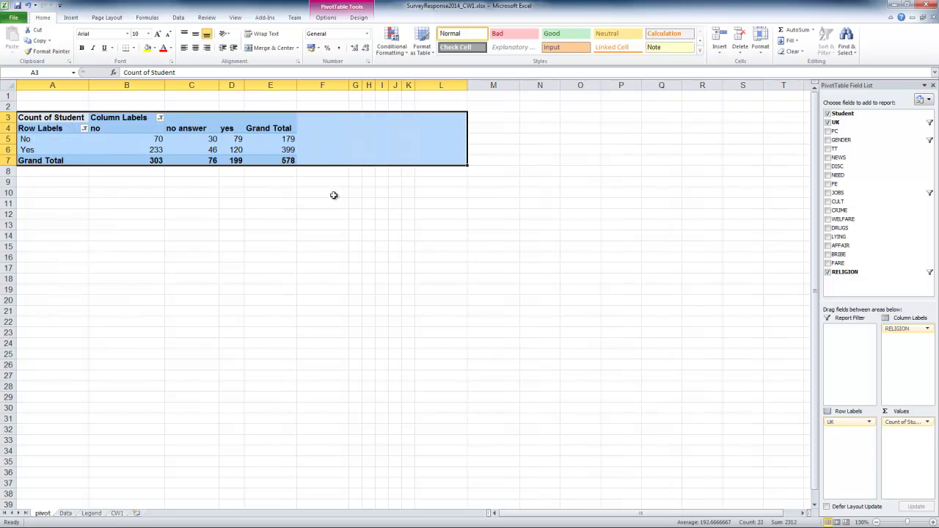
- Copy the UK by RELIGION pivot table A3:E7 and paste it as values at A37 on CW1
{"action": "left_click", "coordinate": [229, 201]}
{"action": "left_click_drag", "start_coordinate": [43, 117], "coordinate": [293, 162]}
{"action": "key", "text": "ctrl+c"}
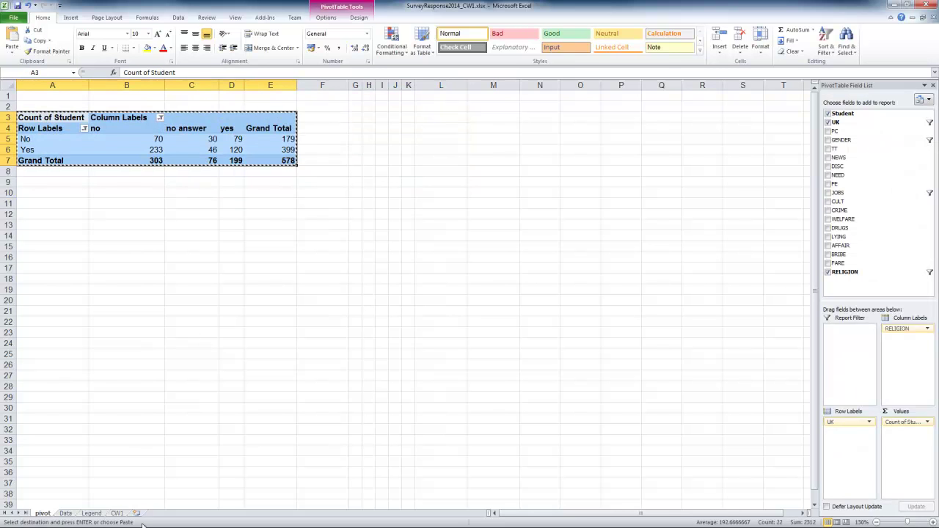
{"action": "left_click", "coordinate": [117, 512]}
{"action": "left_click", "coordinate": [41, 341]}
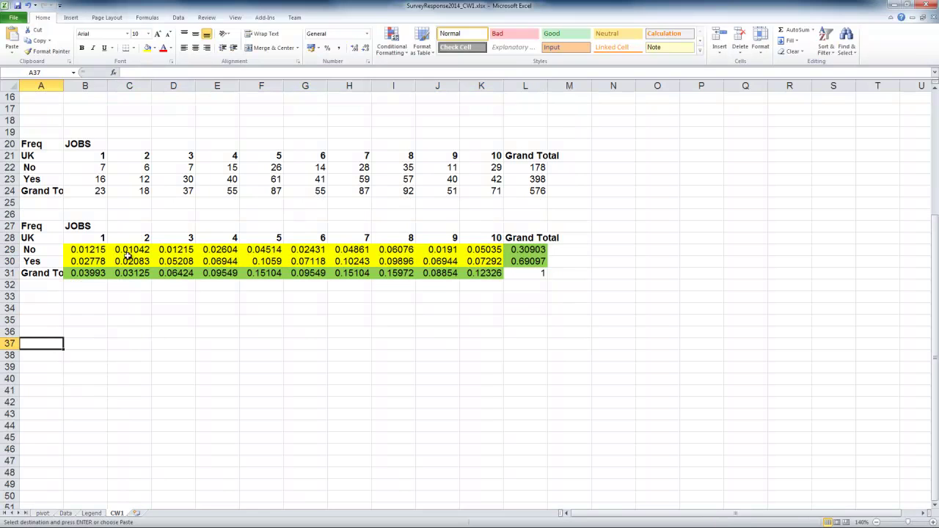
{"action": "left_click", "coordinate": [13, 55]}
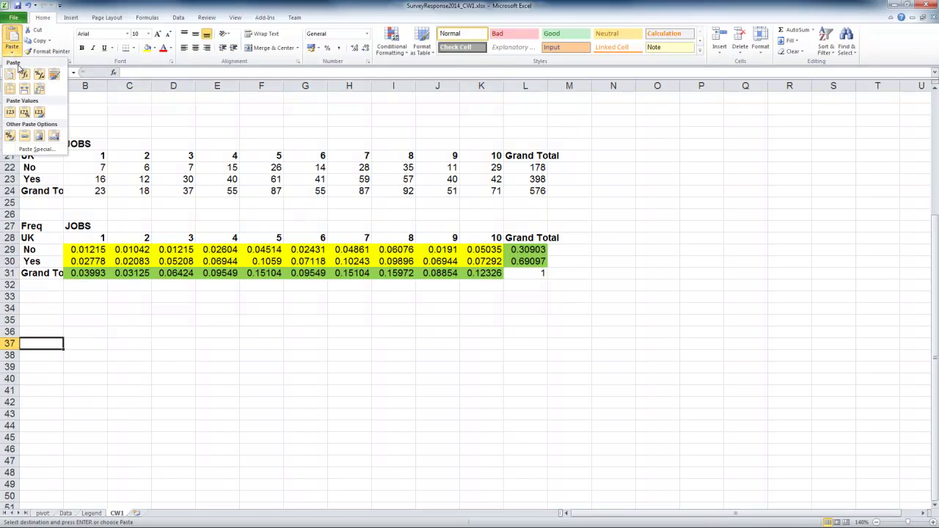
{"action": "left_click", "coordinate": [23, 115]}
{"action": "left_click", "coordinate": [98, 403]}
- Make the pasted table's row labels A37:A41 and its column headings in B37:E38 bold
{"action": "left_click_drag", "start_coordinate": [47, 345], "coordinate": [51, 395]}
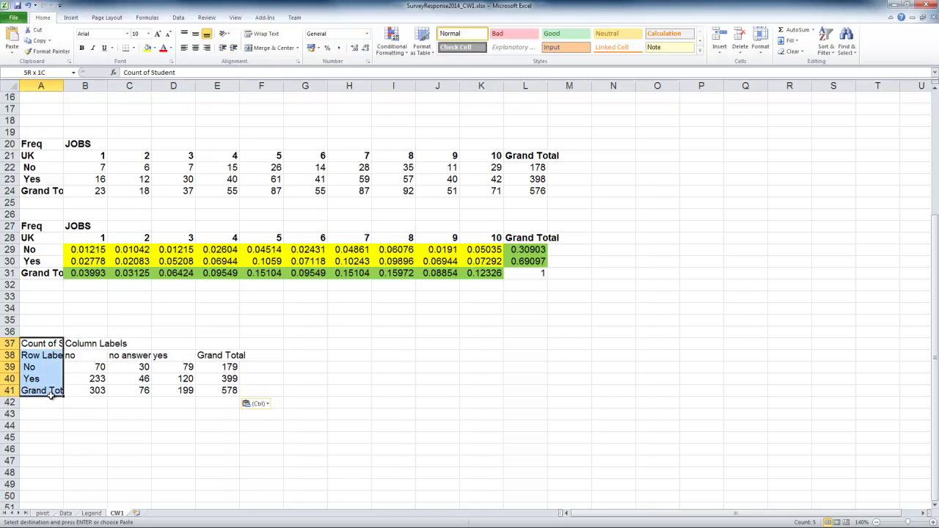
{"action": "key", "text": "ctrl+b"}
{"action": "left_click_drag", "start_coordinate": [91, 348], "coordinate": [222, 356]}
{"action": "key", "text": "ctrl+b"}
{"action": "left_click", "coordinate": [104, 405]}
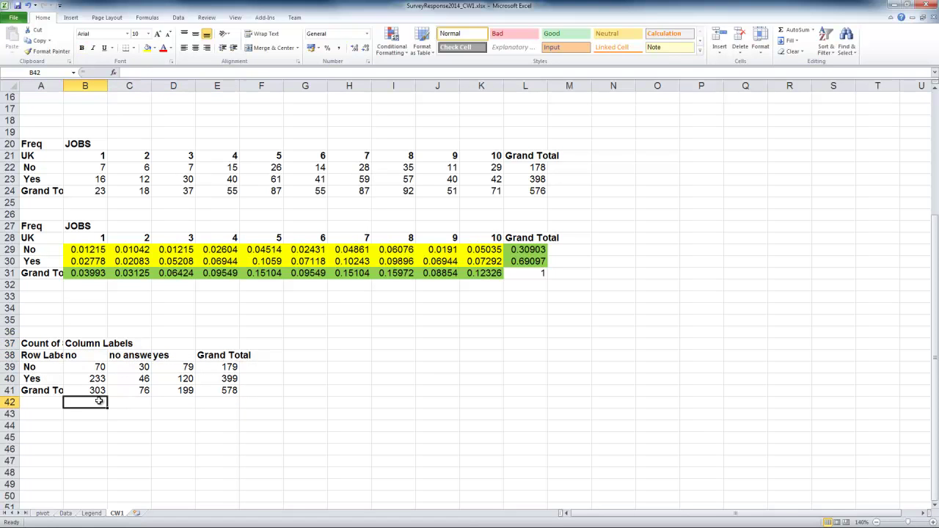
- Title the pasted UK by RELIGION table Freq in A37
{"action": "left_click", "coordinate": [53, 346]}
{"action": "type", "text": "F"}
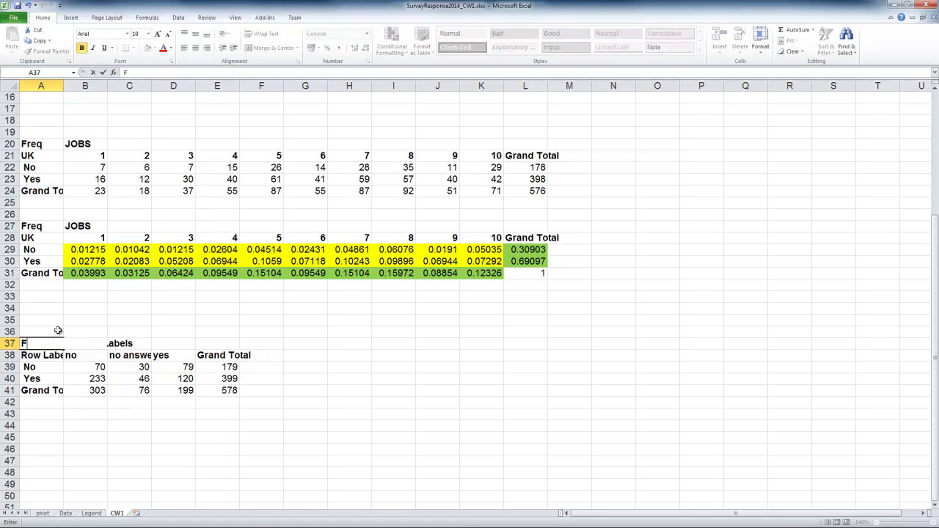
{"action": "type", "text": "req"}
{"action": "key", "text": "Return"}
- Retitle the UK by JOBS probability table in A27 as Prob
{"action": "key", "text": "Up"}
{"action": "key", "text": "Up"}
{"action": "key", "text": "Up"}
{"action": "key", "text": "Up"}
{"action": "key", "text": "Up"}
{"action": "key", "text": "Up"}
{"action": "key", "text": "Up"}
{"action": "key", "text": "Up"}
{"action": "key", "text": "Up"}
{"action": "key", "text": "Up"}
{"action": "key", "text": "Up"}
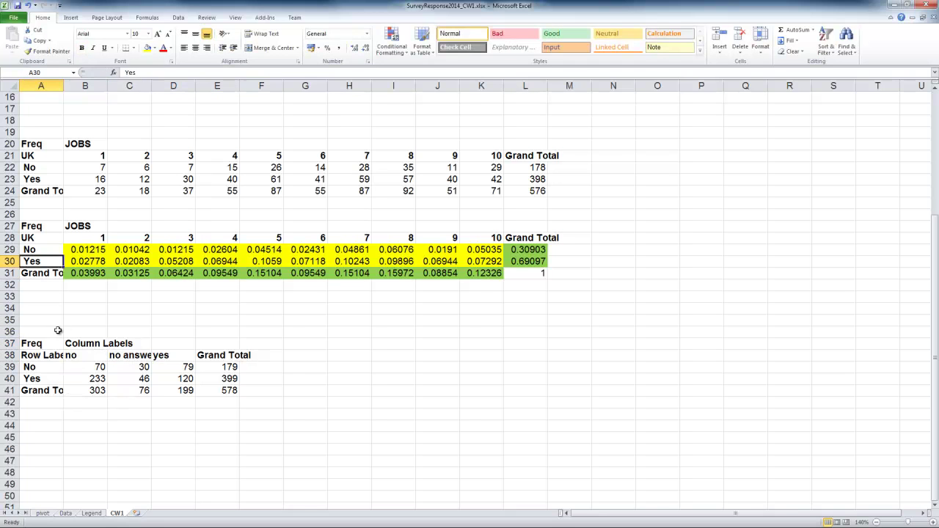
{"action": "type", "text": "Pro"}
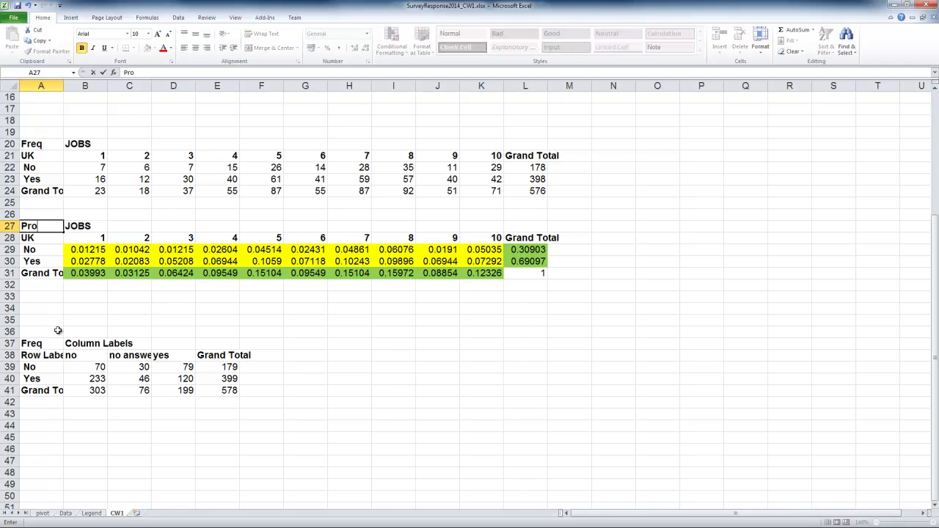
{"action": "type", "text": "b"}
{"action": "key", "text": "Return"}
- Duplicate the UK by RELIGION frequency table A37:E41 at A44
{"action": "key", "text": "Down"}
{"action": "key", "text": "Down"}
{"action": "key", "text": "Down"}
{"action": "key", "text": "Down"}
{"action": "key", "text": "Down"}
{"action": "key", "text": "Down"}
{"action": "key", "text": "Down"}
{"action": "key", "text": "Down"}
{"action": "key", "text": "Down"}
{"action": "key", "text": "Down"}
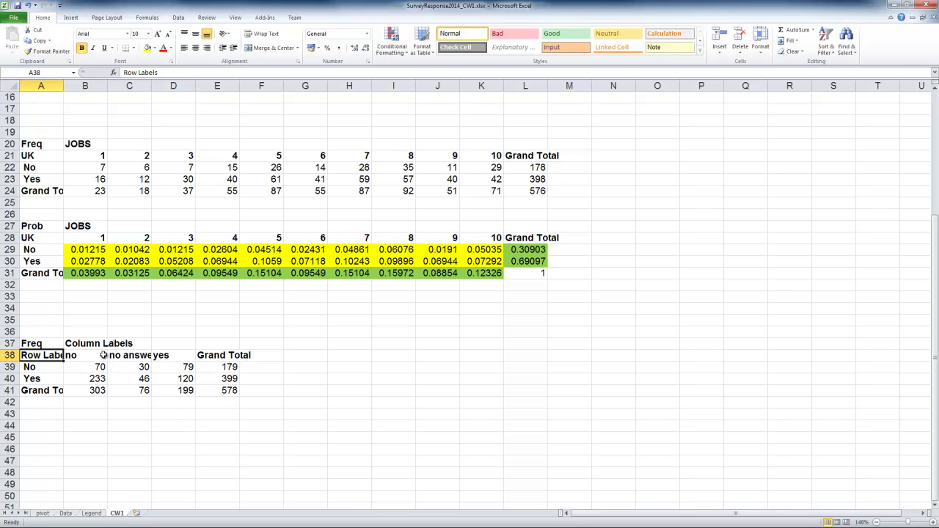
{"action": "left_click_drag", "start_coordinate": [43, 345], "coordinate": [229, 392]}
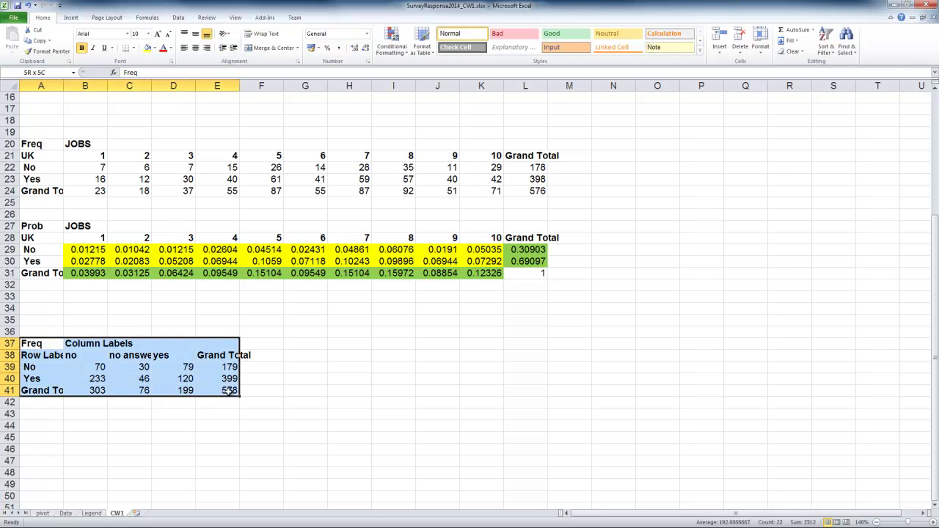
{"action": "key", "text": "ctrl+c"}
{"action": "left_click", "coordinate": [38, 425]}
{"action": "key", "text": "ctrl+v"}
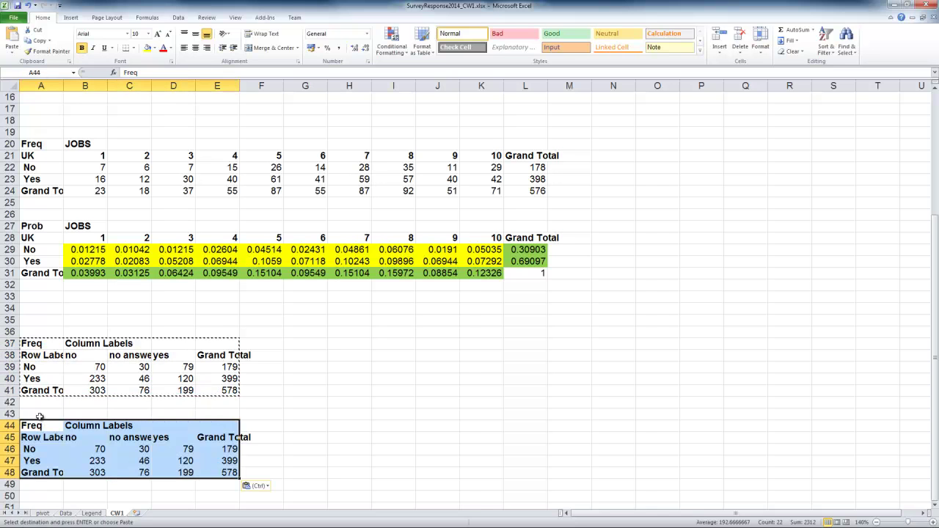
- Title the duplicated table Prob in A44 and clear its copied counts in B46:E48
{"action": "left_click", "coordinate": [38, 424]}
{"action": "type", "text": "Pro"}
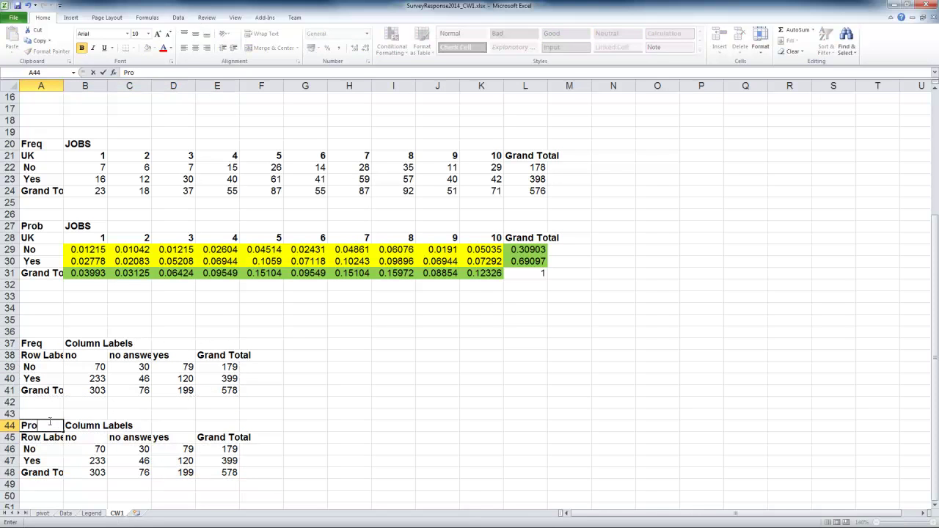
{"action": "type", "text": "b"}
{"action": "key", "text": "Down"}
{"action": "key", "text": "Down"}
{"action": "key", "text": "Right"}
{"action": "key", "text": "shift+Down"}
{"action": "key", "text": "shift+Down"}
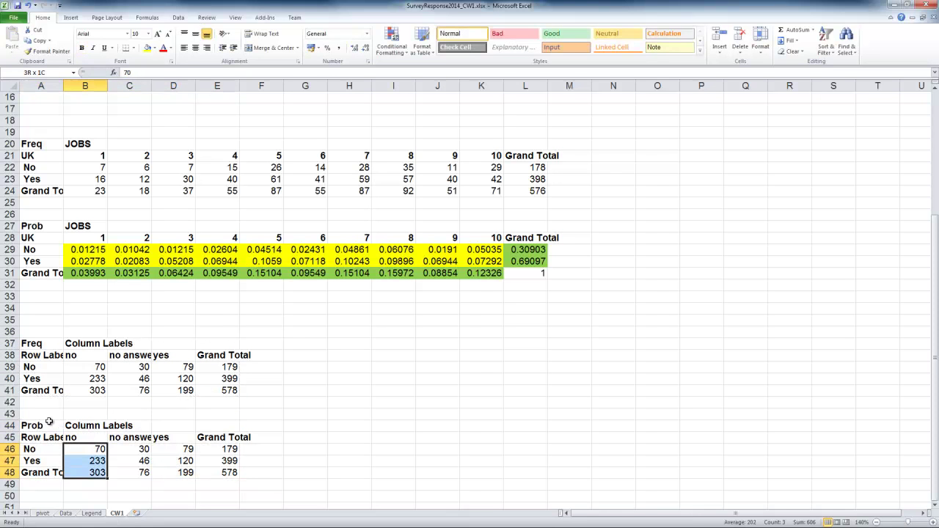
{"action": "key", "text": "shift+Right"}
{"action": "key", "text": "shift+Right"}
{"action": "key", "text": "shift+Right"}
{"action": "key", "text": "Delete"}
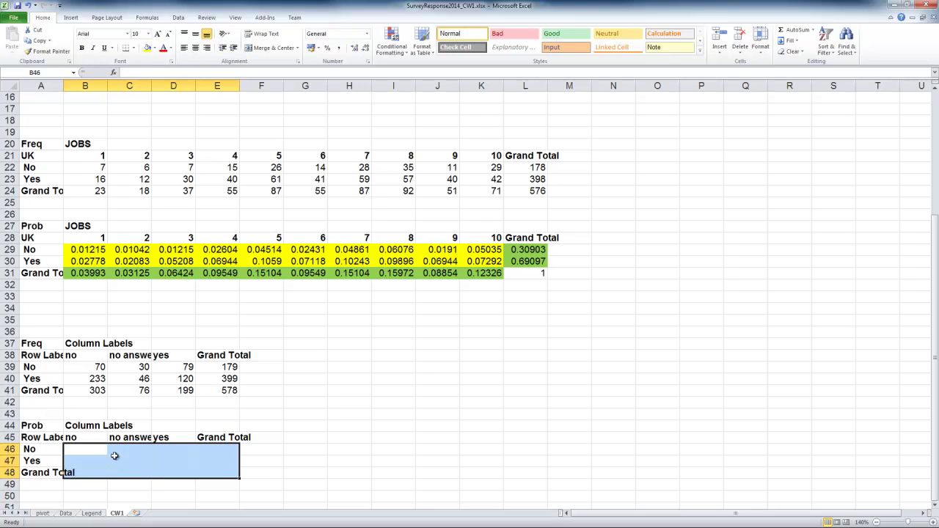
- Enter =B39/$E$41 in B46 as the first joint probability of the UK by RELIGION table
{"action": "left_click", "coordinate": [90, 452]}
{"action": "type", "text": "="}
{"action": "left_click", "coordinate": [92, 364]}
{"action": "type", "text": "/"}
{"action": "left_click", "coordinate": [229, 391]}
{"action": "key", "text": "F4"}
{"action": "key", "text": "Return"}
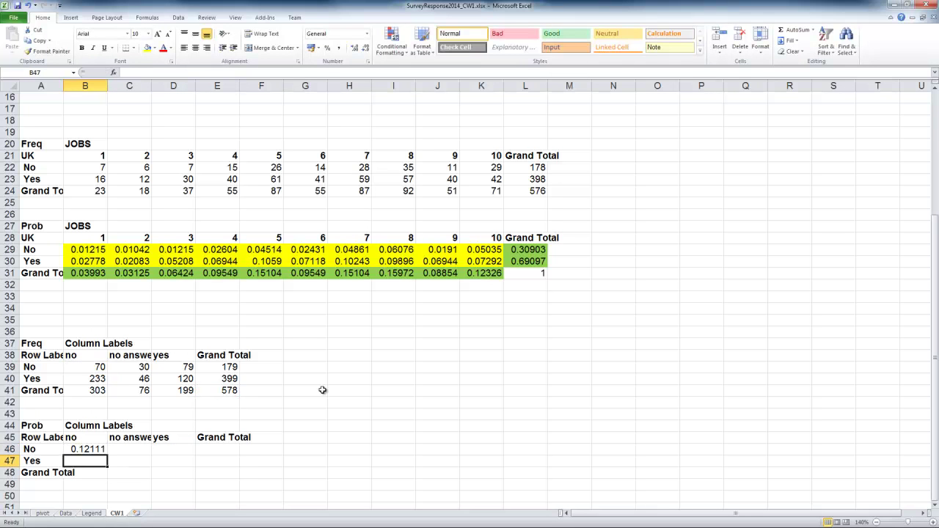
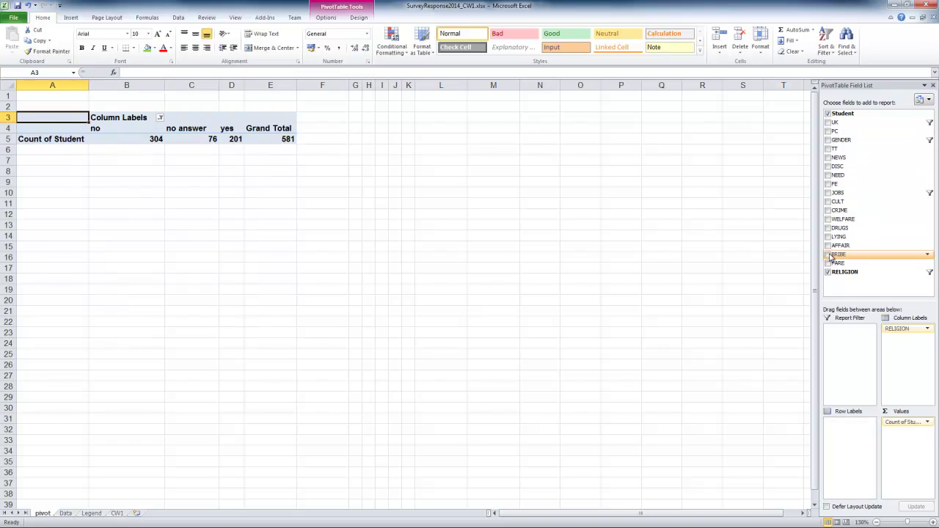
- Add LYING as the pivot table's row field and exclude its blank entries
{"action": "left_click_drag", "start_coordinate": [836, 237], "coordinate": [856, 472]}
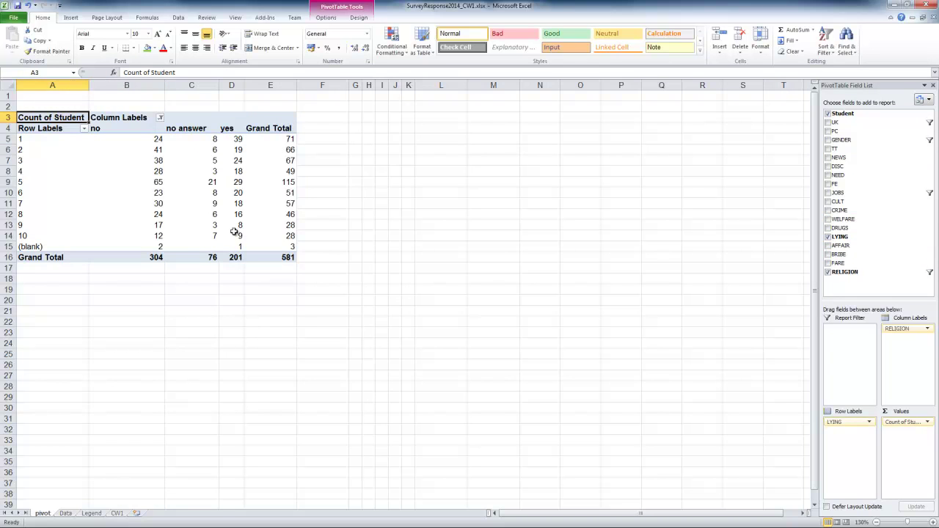
{"action": "left_click", "coordinate": [84, 128]}
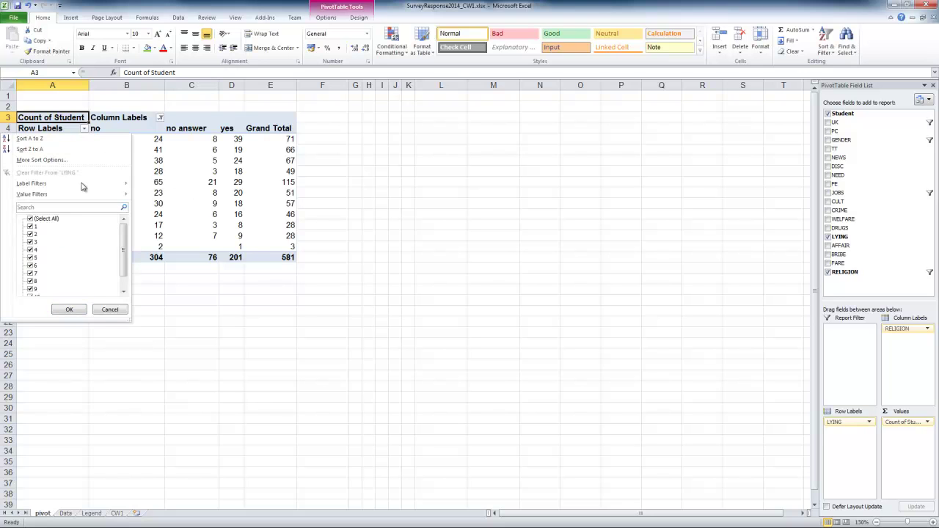
{"action": "scroll", "coordinate": [110, 290], "scroll_direction": "down", "scroll_amount": 1}
{"action": "left_click", "coordinate": [31, 289]}
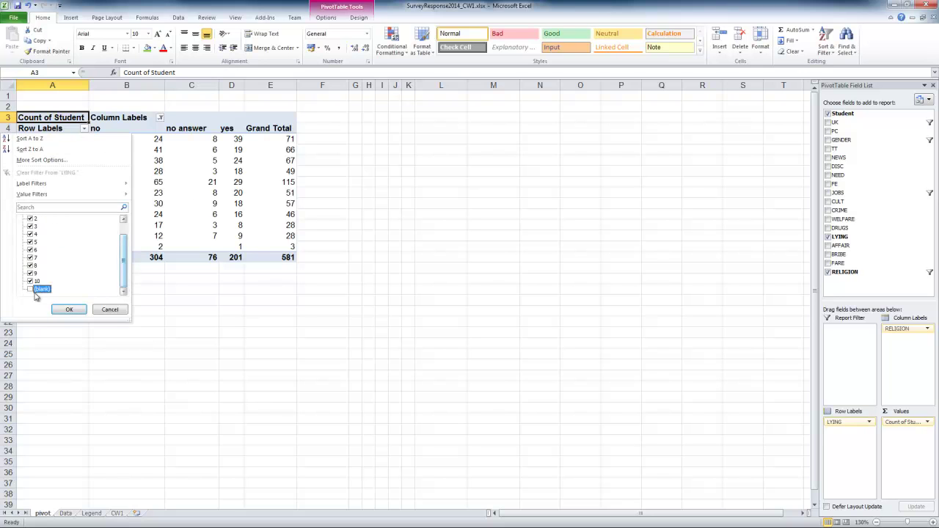
{"action": "left_click", "coordinate": [69, 308]}
{"action": "left_click", "coordinate": [304, 288]}
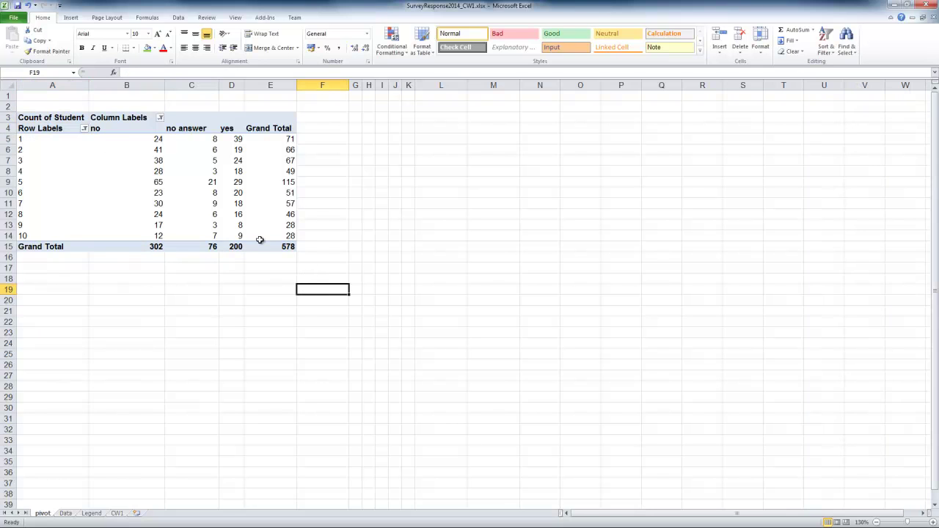
- Copy the LYING by RELIGION pivot table A3:E15 and paste it as values at A54 on CW1
{"action": "left_click_drag", "start_coordinate": [45, 120], "coordinate": [270, 246]}
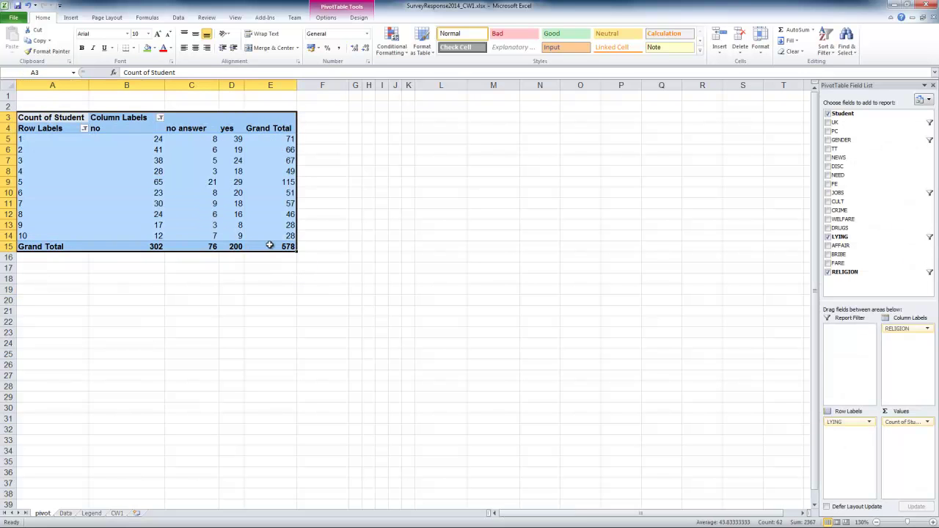
{"action": "key", "text": "ctrl+c"}
{"action": "left_click", "coordinate": [117, 512]}
{"action": "left_click", "coordinate": [121, 392]}
{"action": "left_click", "coordinate": [55, 363]}
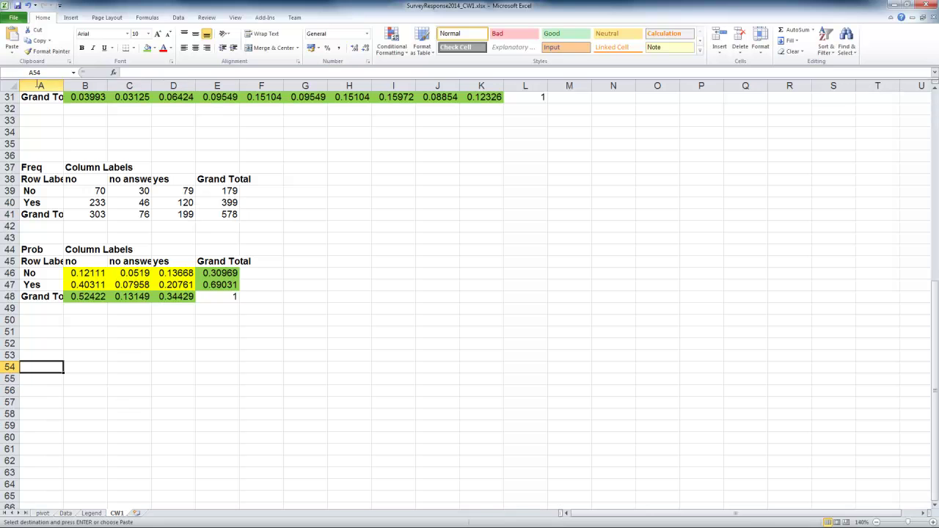
{"action": "left_click", "coordinate": [11, 57]}
{"action": "left_click", "coordinate": [11, 111]}
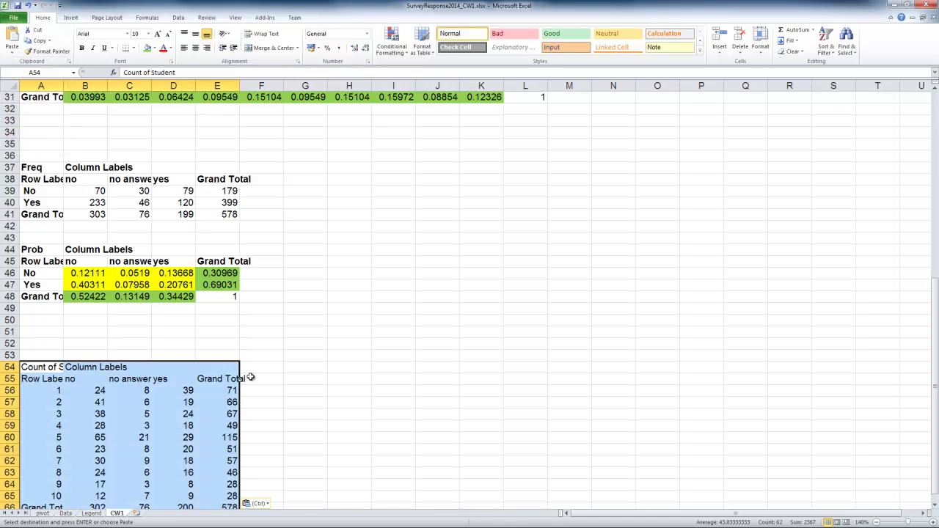
- Title the pasted LYING table Freq in A54 and set its column heading in B54 to RELIGION
{"action": "scroll", "coordinate": [308, 352], "scroll_direction": "down", "scroll_amount": 3}
{"action": "left_click", "coordinate": [49, 262]}
{"action": "type", "text": "Freq"}
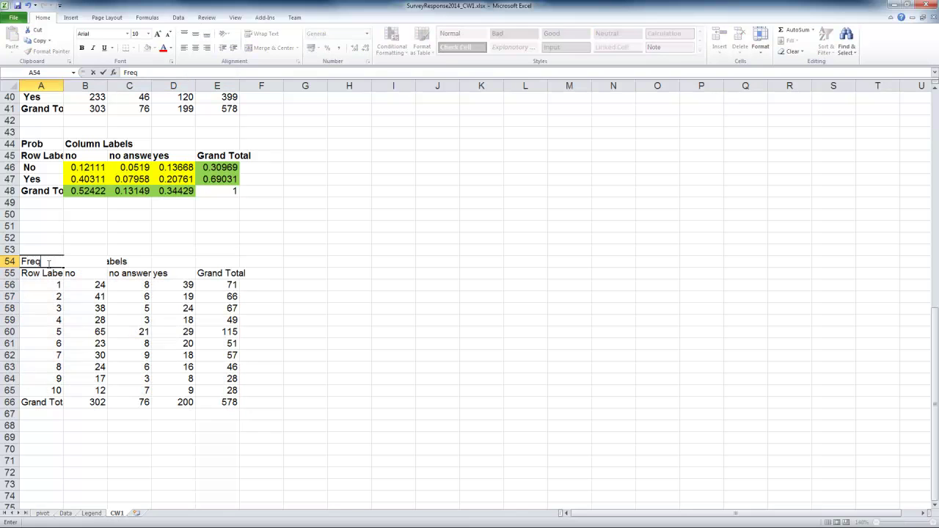
{"action": "key", "text": "Tab"}
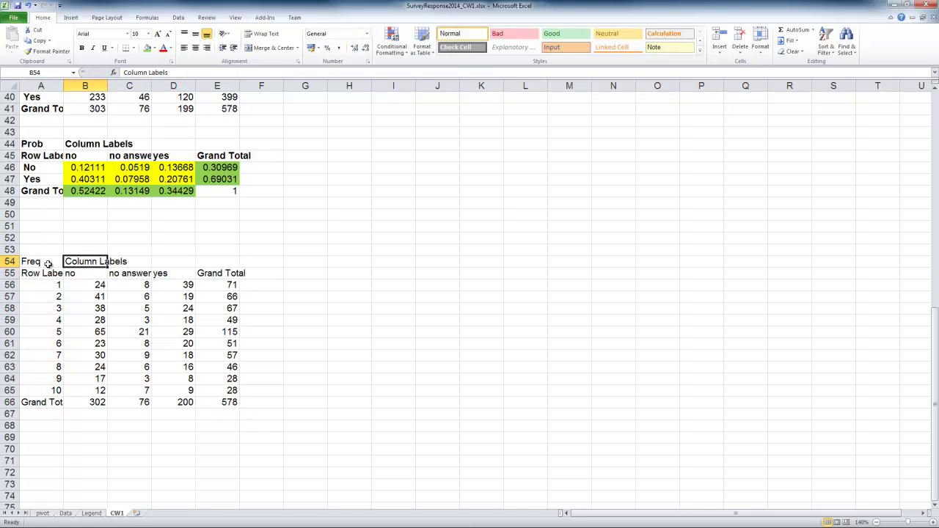
{"action": "type", "text": "RELIGION"}
- Copy the RELIGION heading from B54 over the Column Labels heading in B44
{"action": "key", "text": "Up"}
{"action": "key", "text": "Up"}
{"action": "key", "text": "Up"}
{"action": "key", "text": "Up"}
{"action": "key", "text": "Up"}
{"action": "key", "text": "Up"}
{"action": "key", "text": "Up"}
{"action": "key", "text": "Up"}
{"action": "key", "text": "Up"}
{"action": "key", "text": "Up"}
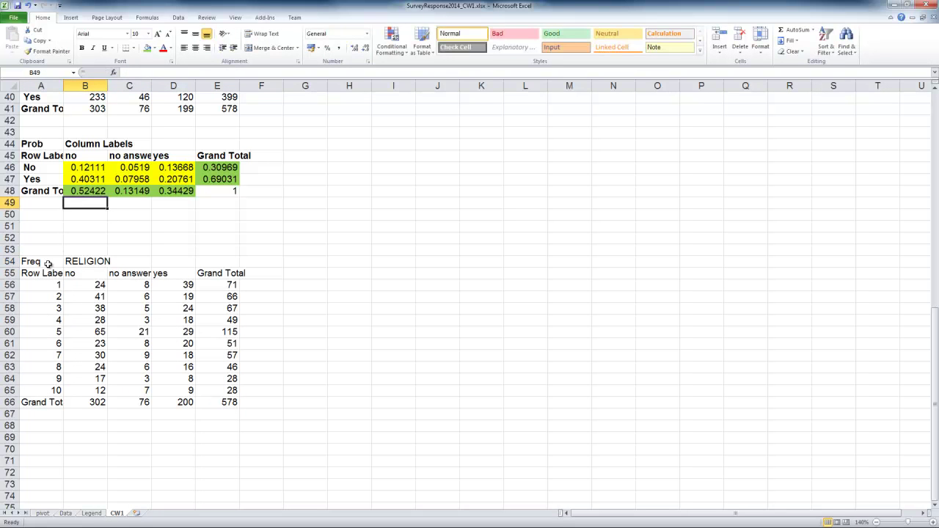
{"action": "key", "text": "Down"}
{"action": "key", "text": "Down"}
{"action": "key", "text": "Down"}
{"action": "key", "text": "Down"}
{"action": "key", "text": "Down"}
{"action": "key", "text": "Down"}
{"action": "key", "text": "Down"}
{"action": "key", "text": "Down"}
{"action": "key", "text": "Down"}
{"action": "key", "text": "Down"}
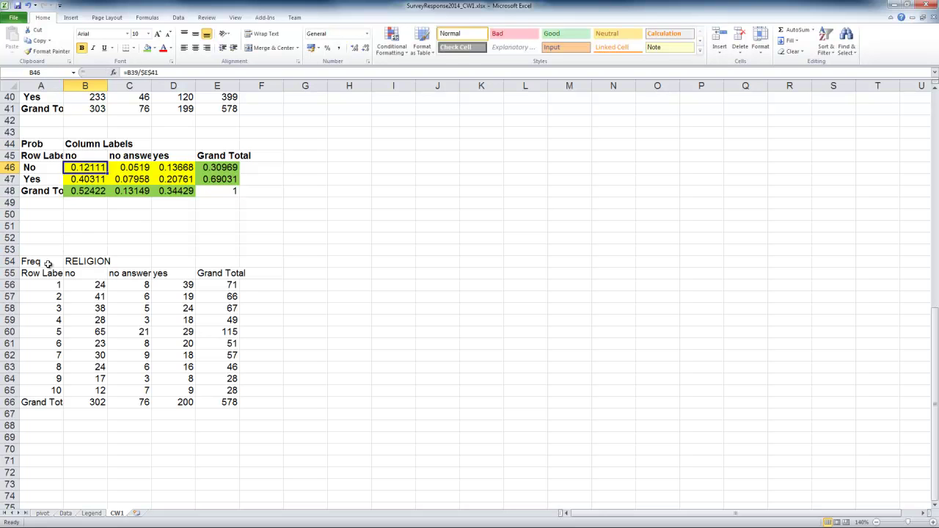
{"action": "key", "text": "ctrl+c"}
{"action": "key", "text": "Up"}
{"action": "key", "text": "Up"}
{"action": "key", "text": "Up"}
{"action": "key", "text": "Up"}
{"action": "key", "text": "Up"}
{"action": "key", "text": "Up"}
{"action": "key", "text": "Up"}
{"action": "key", "text": "Up"}
{"action": "key", "text": "Up"}
{"action": "key", "text": "Up"}
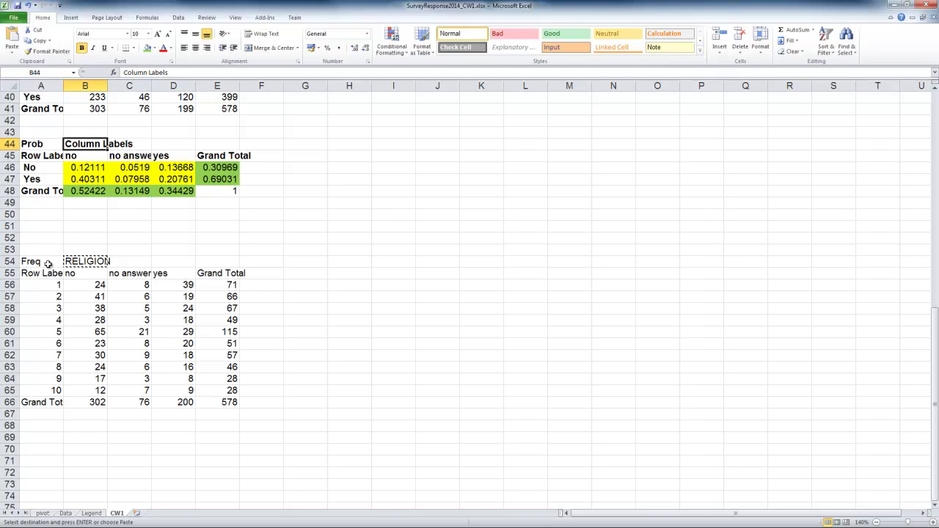
{"action": "key", "text": "ctrl+v"}
- Replace the Row Labels heading in A45 of the RELIGION probability table with UK
{"action": "key", "text": "Left"}
{"action": "key", "text": "Down"}
{"action": "type", "text": "U"}
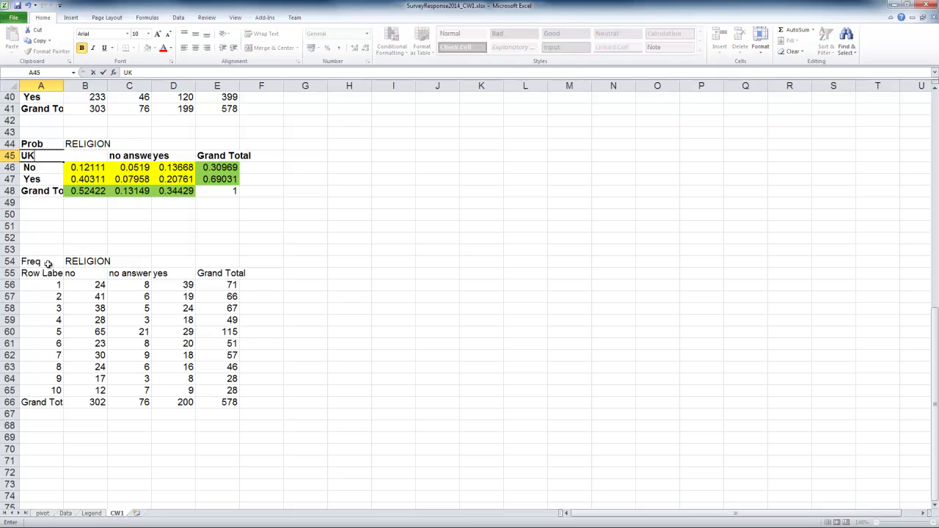
{"action": "type", "text": "K"}
{"action": "key", "text": "Up"}
- Set the UK by RELIGION frequency table's headings to RELIGION in B37 and UK in A38
{"action": "key", "text": "Right"}
{"action": "key", "text": "Up"}
{"action": "key", "text": "Up"}
{"action": "key", "text": "Up"}
{"action": "key", "text": "Up"}
{"action": "key", "text": "Up"}
{"action": "key", "text": "Up"}
{"action": "key", "text": "Up"}
{"action": "key", "text": "Up"}
{"action": "key", "text": "Up"}
{"action": "key", "text": "Down"}
{"action": "key", "text": "Down"}
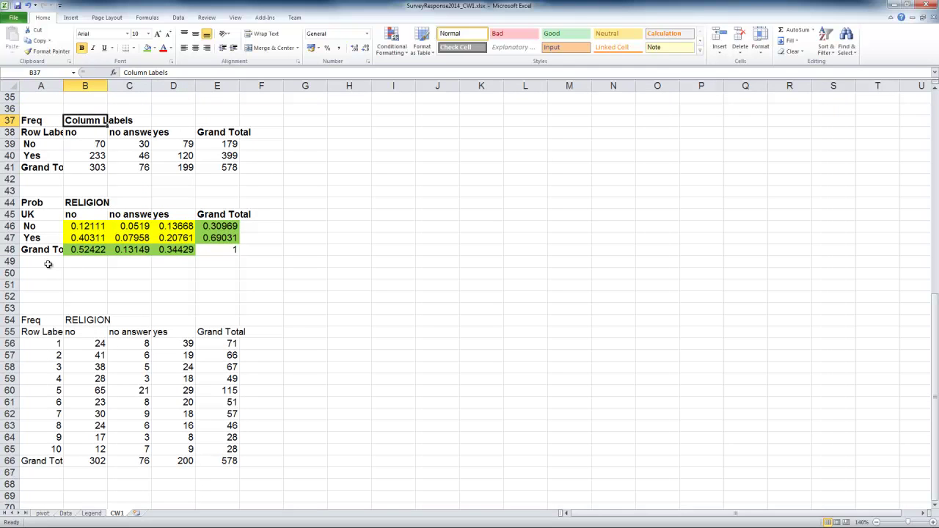
{"action": "type", "text": "RELI"}
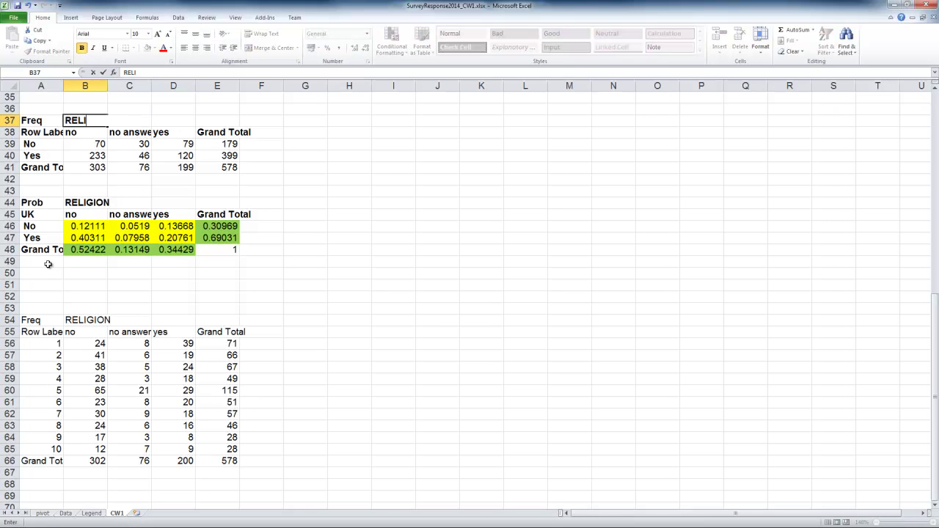
{"action": "type", "text": "GION"}
{"action": "key", "text": "Return"}
{"action": "key", "text": "Left"}
{"action": "type", "text": "U"}
{"action": "key", "text": "Return"}
- Replace the Row Labels heading in A55 with LYING
{"action": "key", "text": "Down"}
{"action": "key", "text": "Down"}
{"action": "key", "text": "Down"}
{"action": "key", "text": "Down"}
{"action": "key", "text": "Down"}
{"action": "key", "text": "Down"}
{"action": "key", "text": "Down"}
{"action": "key", "text": "Down"}
{"action": "key", "text": "Down"}
{"action": "key", "text": "Down"}
{"action": "key", "text": "Down"}
{"action": "key", "text": "Down"}
{"action": "key", "text": "Down"}
{"action": "key", "text": "Down"}
{"action": "key", "text": "Down"}
{"action": "key", "text": "Down"}
{"action": "key", "text": "Down"}
{"action": "key", "text": "Up"}
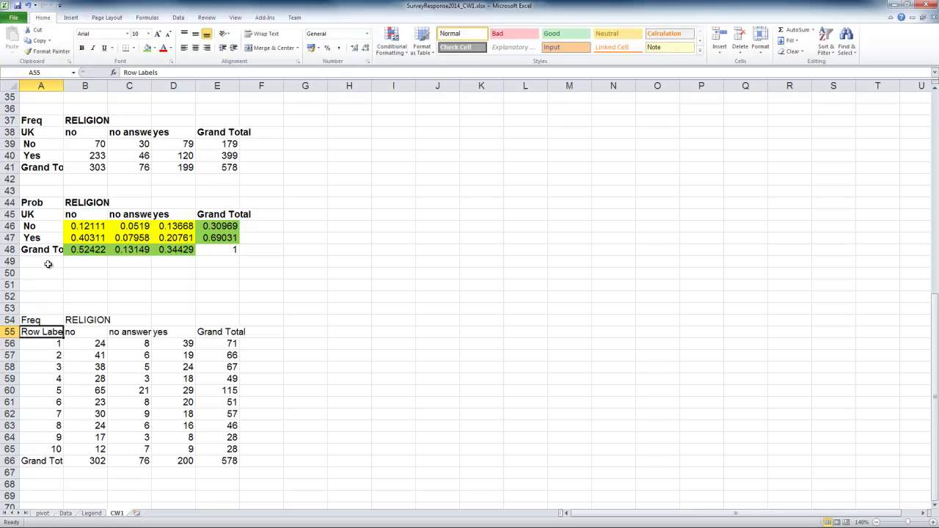
{"action": "type", "text": "LYING"}
{"action": "key", "text": "Return"}
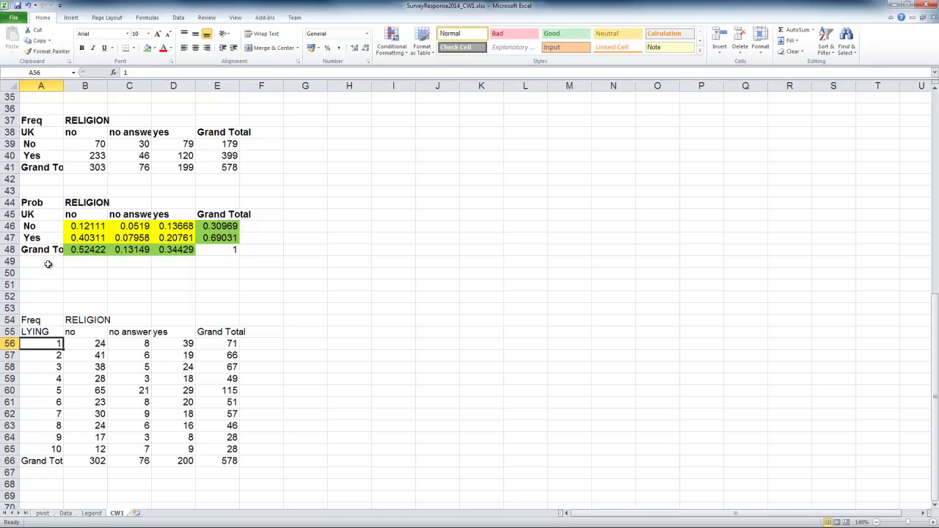
- Bold the LYING table's headings in A54:E55 and its row labels below LYING in column A
{"action": "left_click_drag", "start_coordinate": [55, 325], "coordinate": [234, 335]}
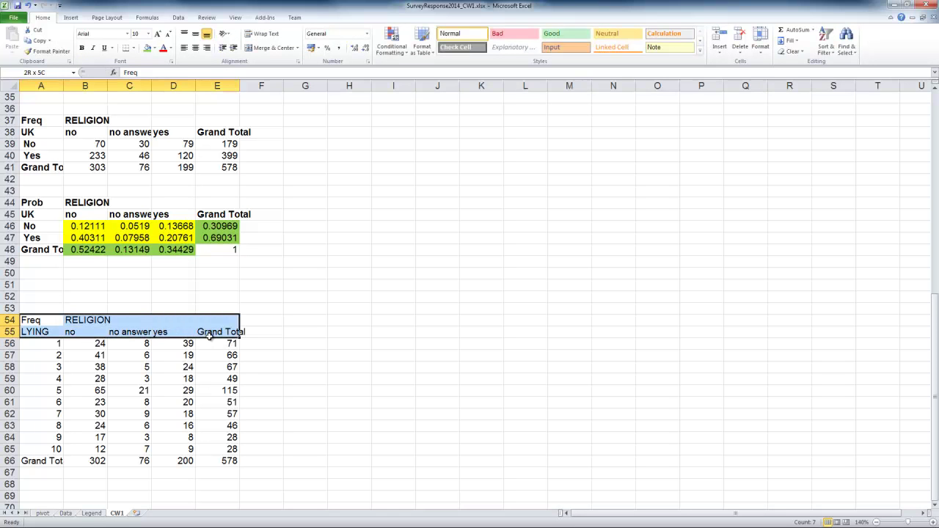
{"action": "key", "text": "ctrl+b"}
{"action": "left_click_drag", "start_coordinate": [56, 350], "coordinate": [61, 472]}
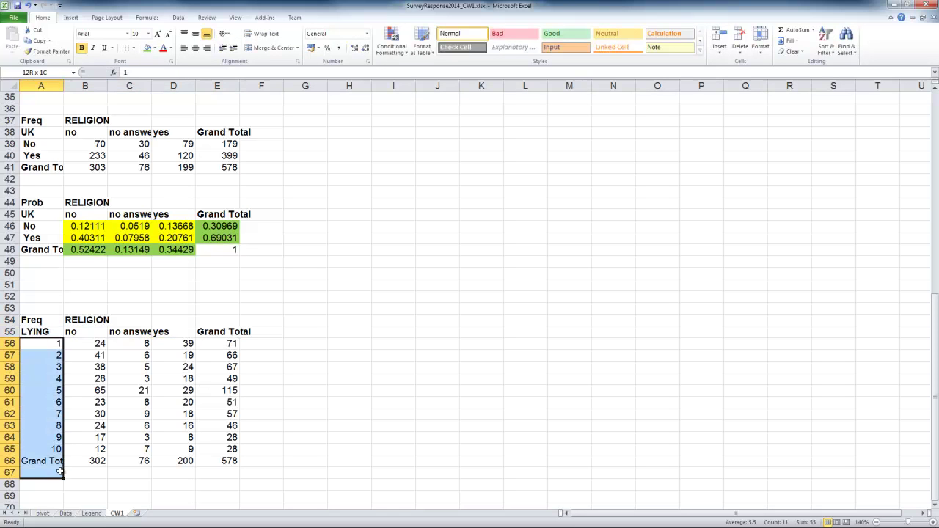
- Copy the LYING by RELIGION frequency table A54:E66 and paste it at A70
{"action": "left_click_drag", "start_coordinate": [42, 319], "coordinate": [211, 460]}
{"action": "key", "text": "ctrl+c"}
{"action": "scroll", "coordinate": [205, 440], "scroll_direction": "down", "scroll_amount": 6}
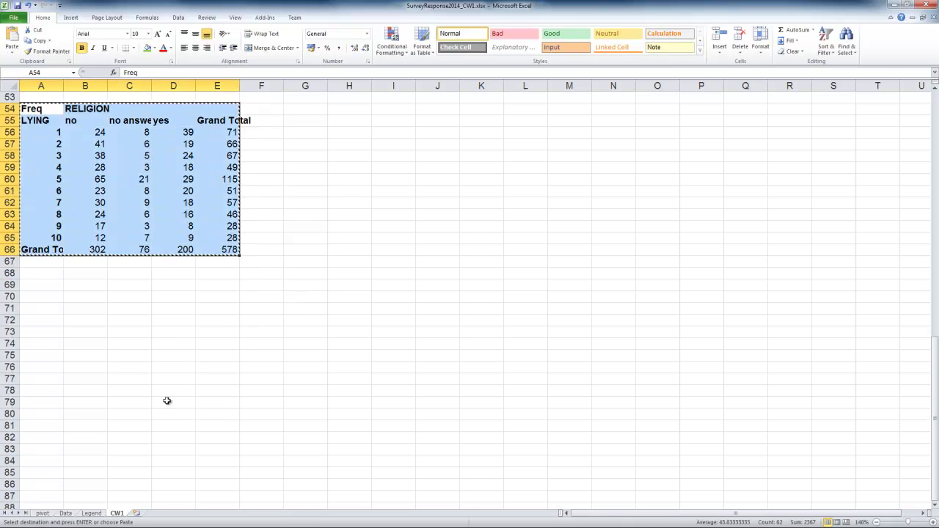
{"action": "left_click", "coordinate": [42, 297]}
{"action": "key", "text": "ctrl+v"}
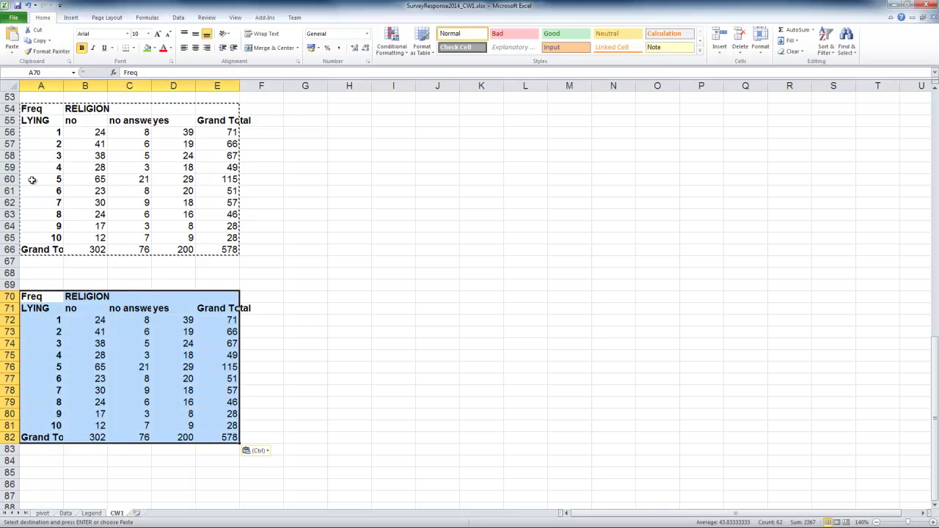
- Retitle the copied table Prob in A70 and clear its counts in B72:E82
{"action": "left_click", "coordinate": [48, 294]}
{"action": "type", "text": "P"}
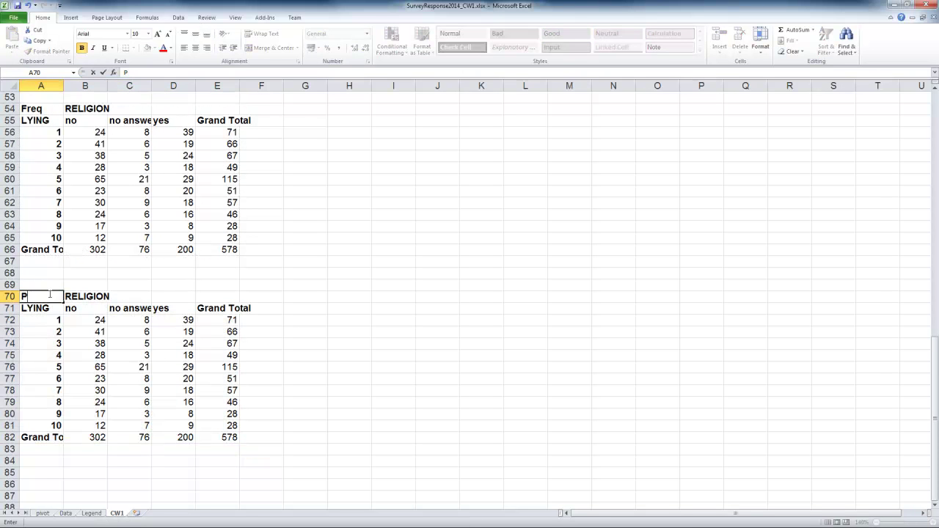
{"action": "type", "text": "rob"}
{"action": "left_click_drag", "start_coordinate": [89, 323], "coordinate": [231, 437]}
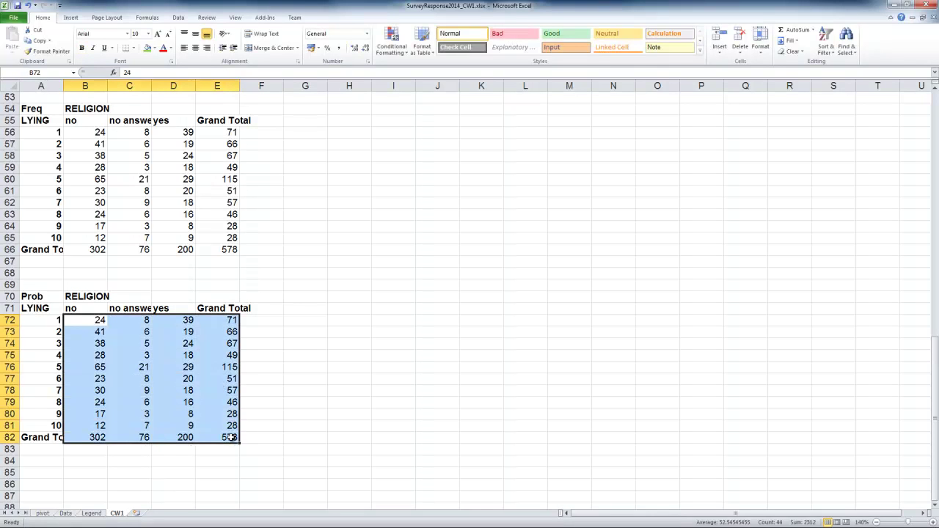
{"action": "key", "text": "Delete"}
- Enter the formula =B56/$E$66 in B72 of the LYING probability table
{"action": "left_click", "coordinate": [94, 321]}
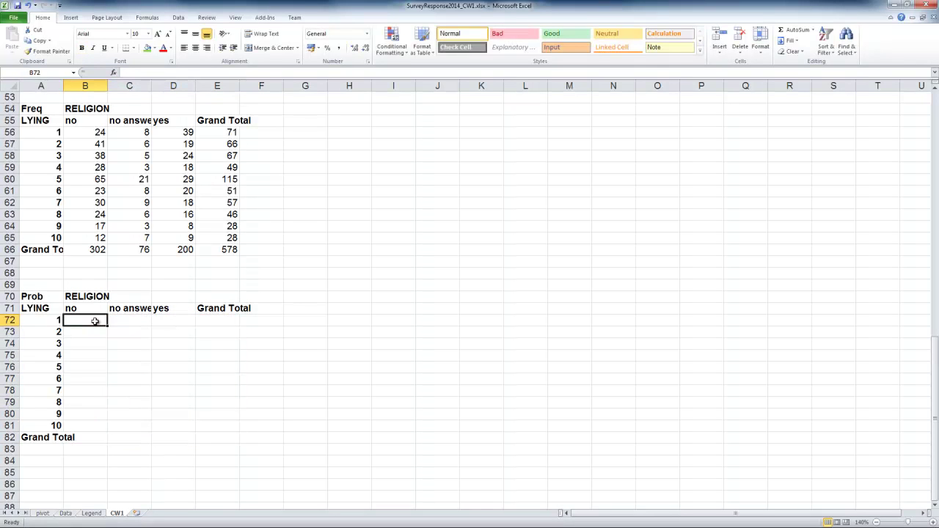
{"action": "type", "text": "="}
{"action": "key", "text": "Up"}
{"action": "key", "text": "Up"}
{"action": "key", "text": "Up"}
{"action": "key", "text": "Up"}
{"action": "key", "text": "Up"}
{"action": "key", "text": "Up"}
{"action": "key", "text": "Up"}
{"action": "key", "text": "Up"}
{"action": "key", "text": "Up"}
{"action": "key", "text": "Up"}
{"action": "key", "text": "Up"}
{"action": "key", "text": "Up"}
{"action": "key", "text": "Up"}
{"action": "key", "text": "Up"}
{"action": "key", "text": "Up"}
{"action": "key", "text": "Up"}
{"action": "type", "text": "/"}
{"action": "left_click", "coordinate": [229, 250]}
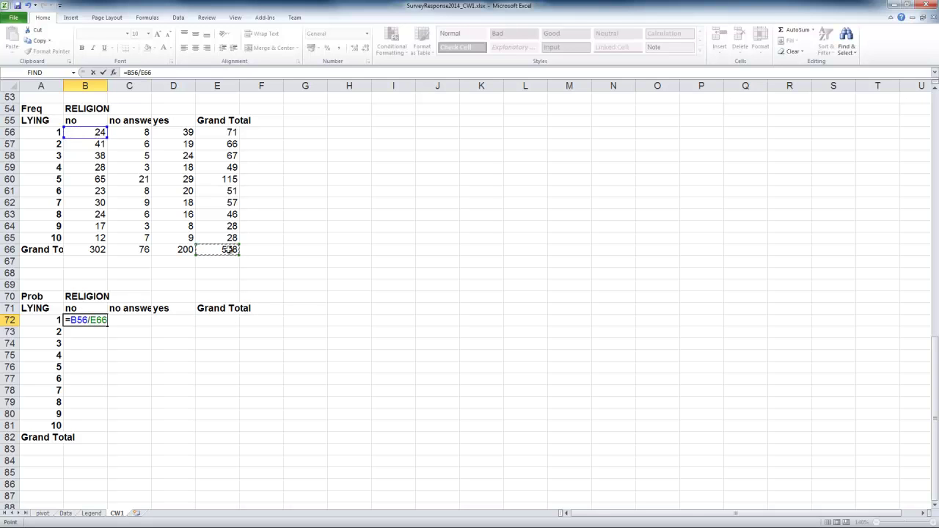
{"action": "key", "text": "F4"}
{"action": "key", "text": "Return"}
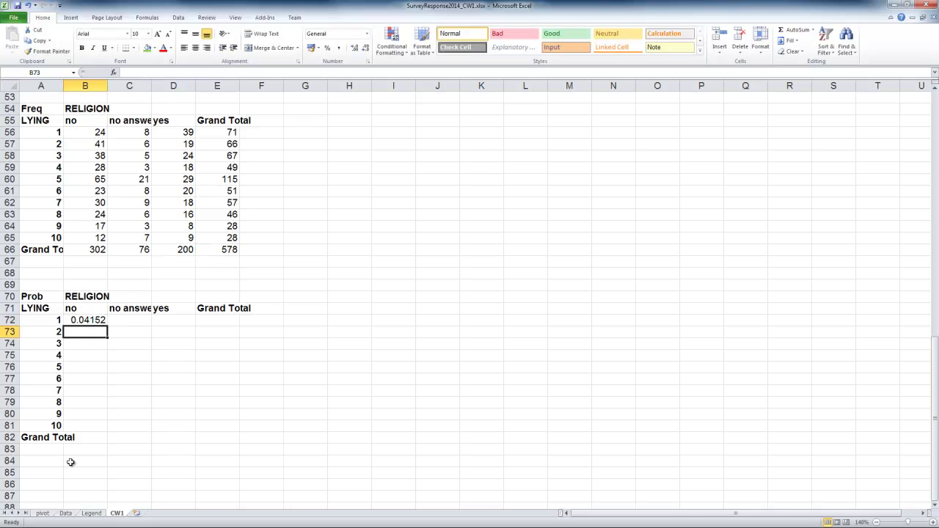
- Fill the B72 probability formula across and down through B72:E82
{"action": "left_click", "coordinate": [87, 321]}
{"action": "left_click_drag", "start_coordinate": [108, 325], "coordinate": [218, 331]}
{"action": "key", "text": "ctrl+z"}
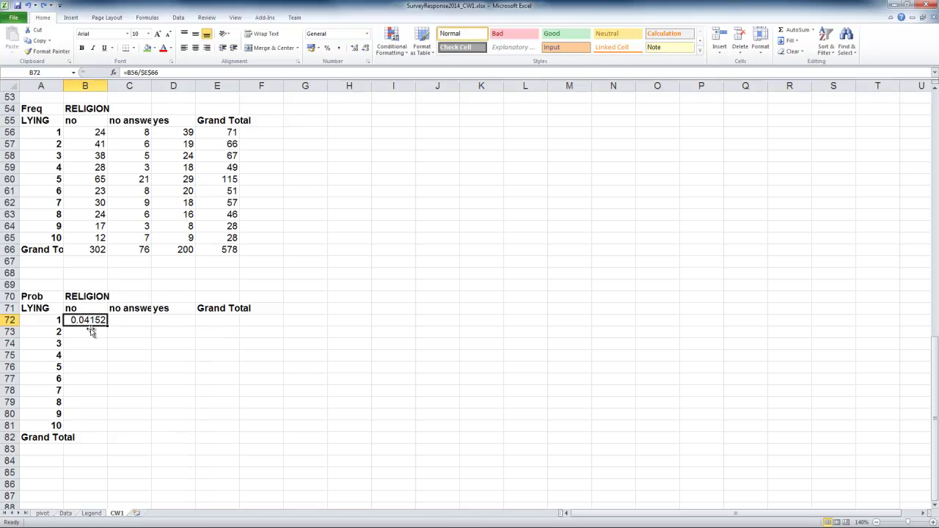
{"action": "left_click_drag", "start_coordinate": [108, 326], "coordinate": [238, 439]}
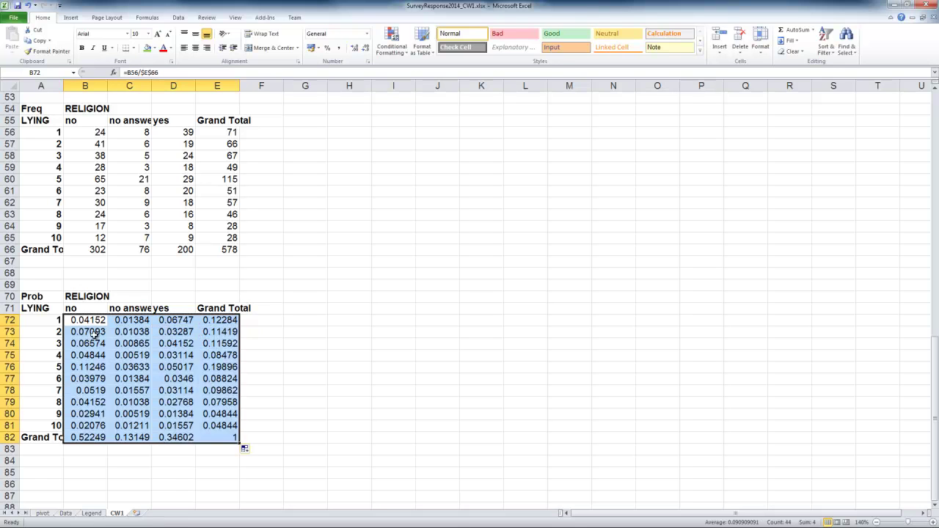
- Shade the marginal probabilities in B82:D82 and E72:E81 green
{"action": "left_click_drag", "start_coordinate": [93, 437], "coordinate": [163, 437]}
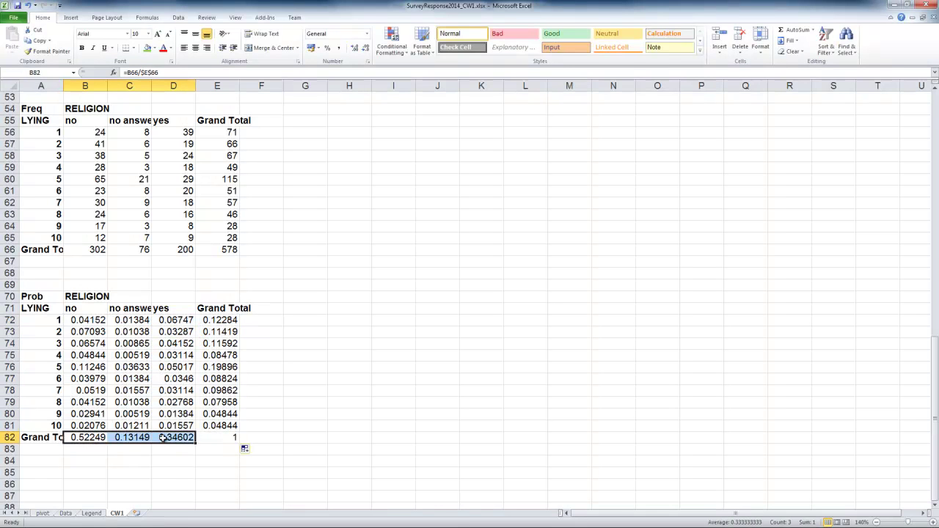
{"action": "left_click", "coordinate": [148, 48]}
{"action": "left_click_drag", "start_coordinate": [229, 320], "coordinate": [226, 424]}
{"action": "left_click", "coordinate": [147, 48]}
- Shade the joint probabilities in B72:D81 yellow
{"action": "left_click_drag", "start_coordinate": [74, 320], "coordinate": [190, 427]}
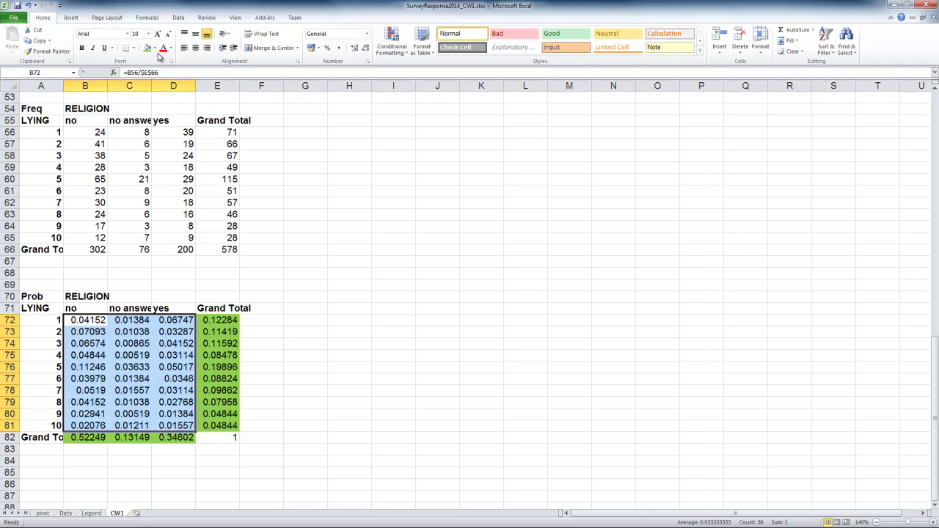
{"action": "left_click", "coordinate": [154, 47]}
{"action": "left_click", "coordinate": [158, 121]}
{"action": "left_click", "coordinate": [341, 273]}
- Review all frequency and probability tables on CW1, examining the joint and marginal probabilities of GENDER by JOBS
{"action": "scroll", "coordinate": [343, 247], "scroll_direction": "down", "scroll_amount": 2}
{"action": "scroll", "coordinate": [336, 245], "scroll_direction": "up", "scroll_amount": 4}
{"action": "scroll", "coordinate": [336, 244], "scroll_direction": "up", "scroll_amount": 15}
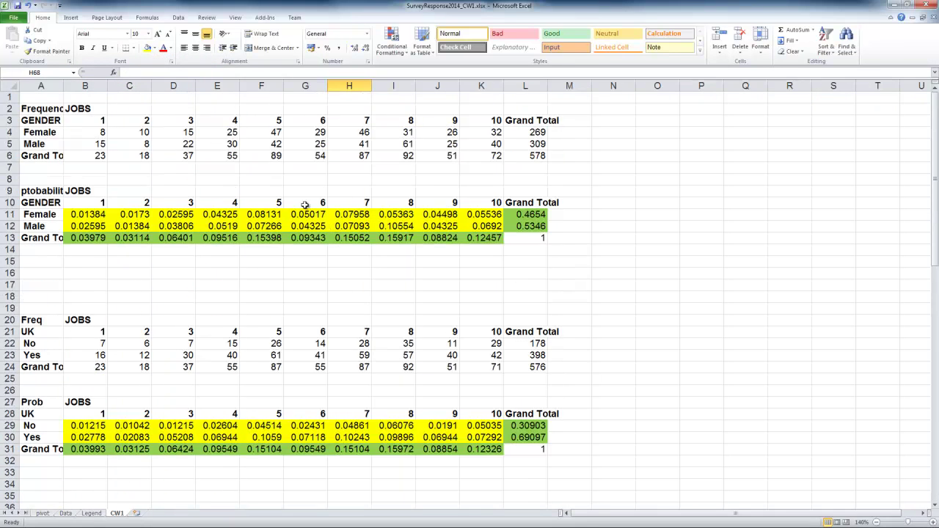
{"action": "scroll", "coordinate": [304, 204], "scroll_direction": "down", "scroll_amount": 15}
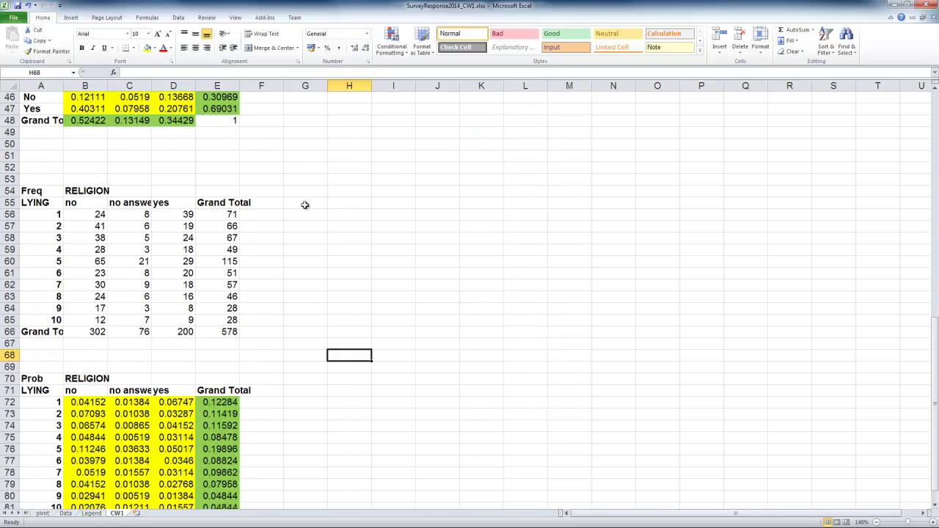
{"action": "scroll", "coordinate": [305, 204], "scroll_direction": "down", "scroll_amount": 2}
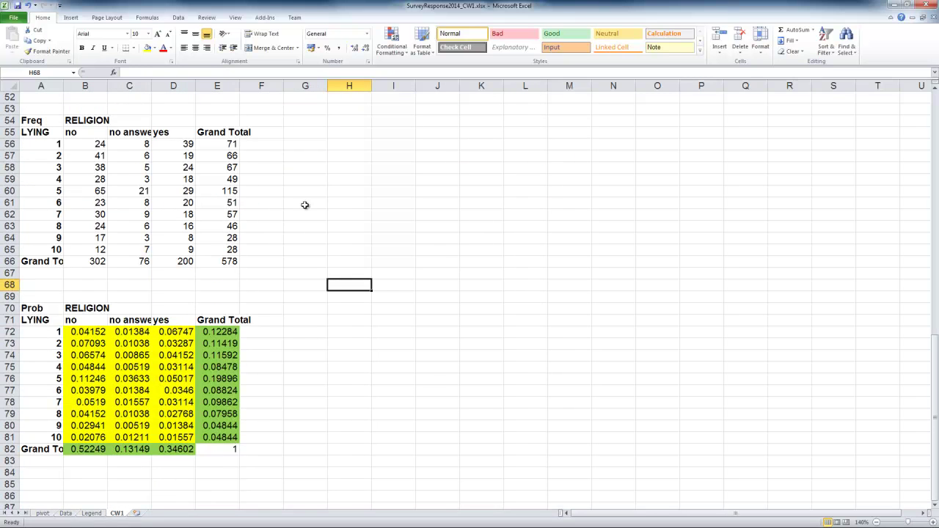
{"action": "scroll", "coordinate": [304, 205], "scroll_direction": "up", "scroll_amount": 17}
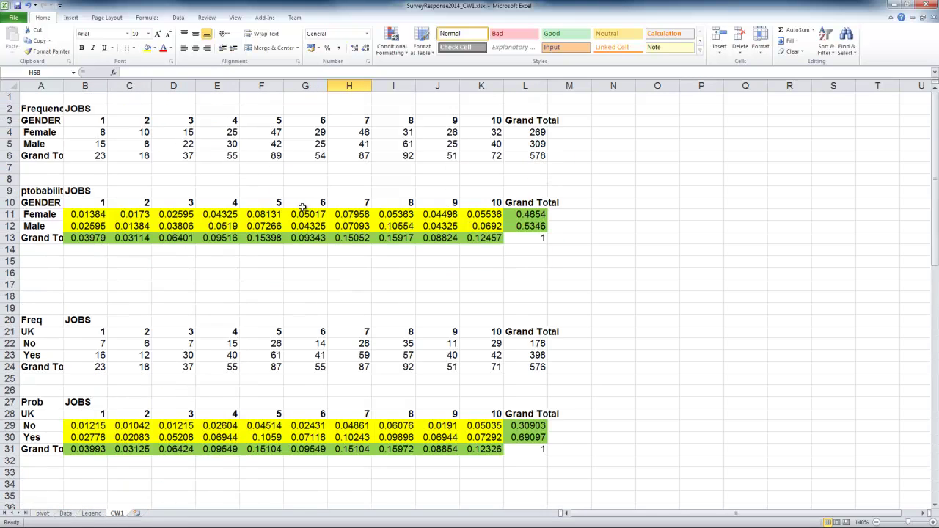
{"action": "left_click", "coordinate": [401, 238]}
{"action": "left_click", "coordinate": [369, 266]}
{"action": "left_click", "coordinate": [281, 265]}
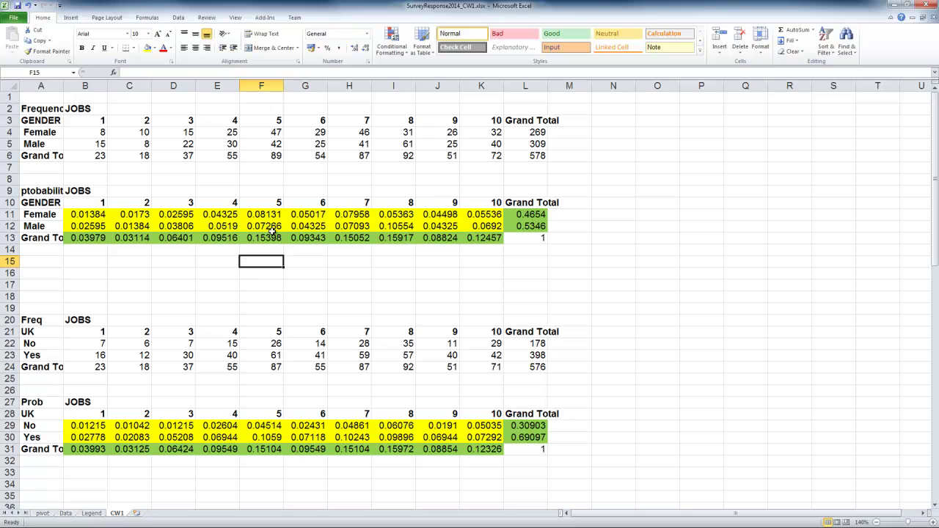
{"action": "left_click", "coordinate": [609, 282]}
{"action": "left_click", "coordinate": [652, 258]}
{"action": "left_click", "coordinate": [424, 228]}
{"action": "left_click", "coordinate": [497, 213]}
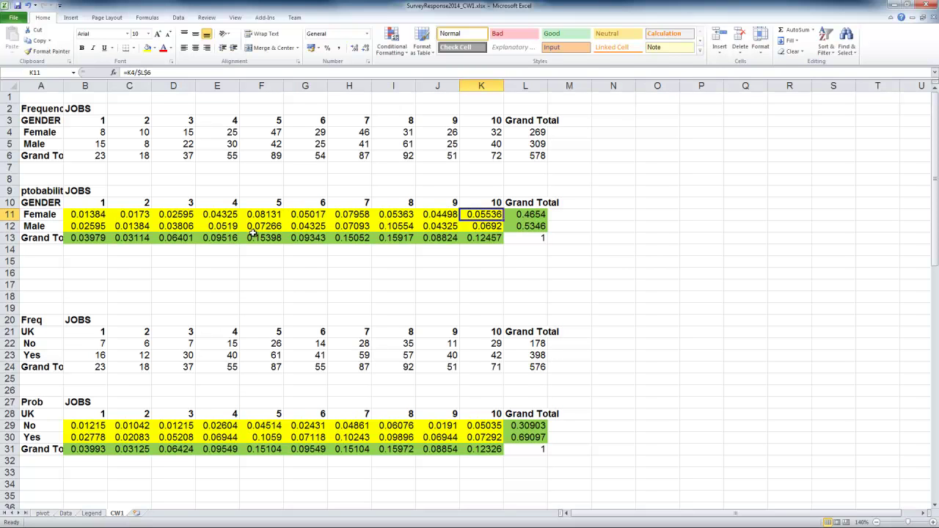
{"action": "left_click", "coordinate": [51, 228]}
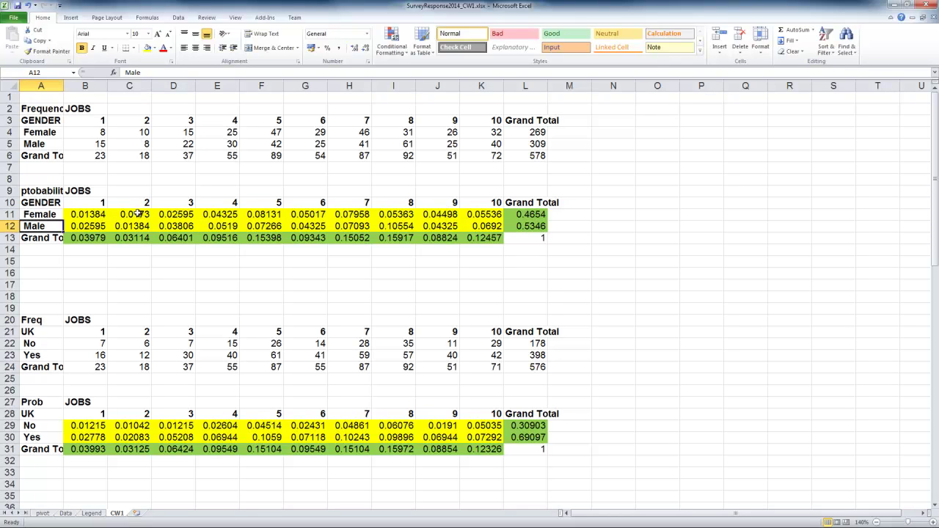
{"action": "left_click", "coordinate": [125, 228]}
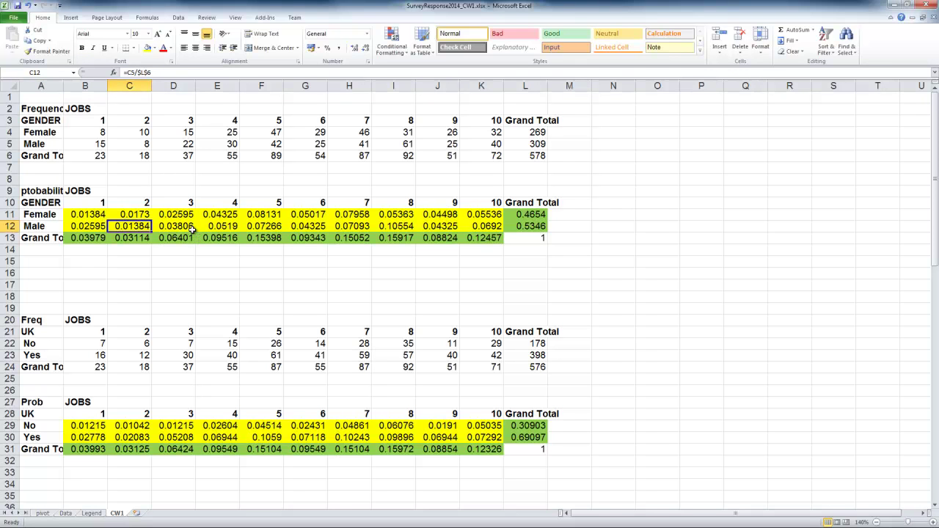
{"action": "left_click", "coordinate": [403, 275]}
- Enter the heading Conditional Probabilities in O9
{"action": "left_click", "coordinate": [667, 194]}
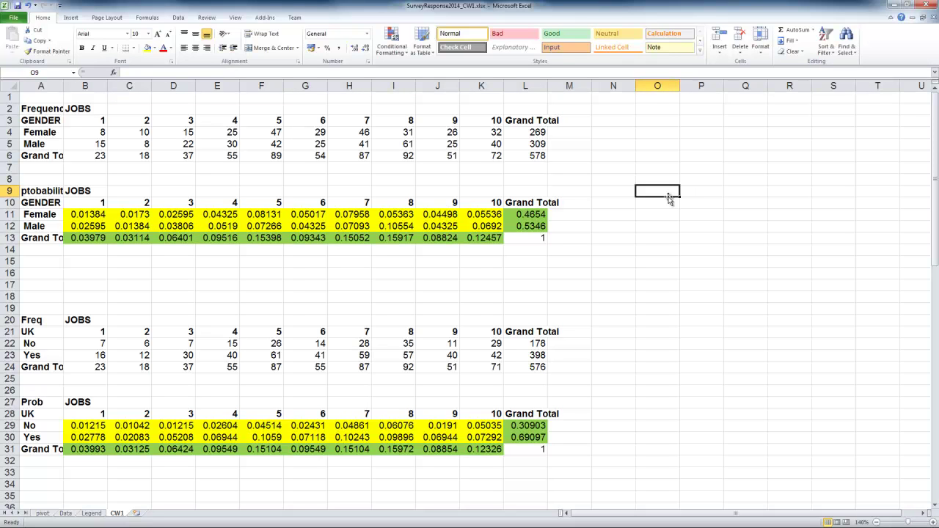
{"action": "type", "text": "Conditio"}
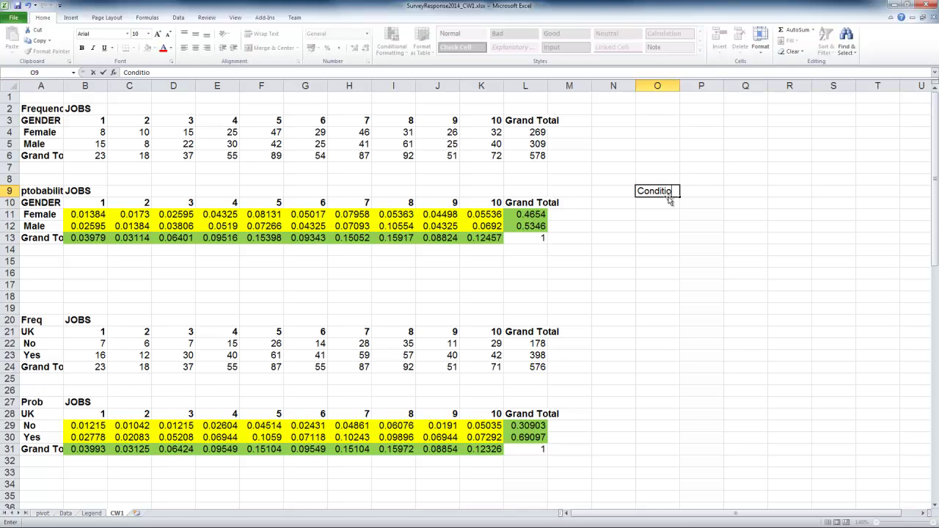
{"action": "type", "text": "nal Probabilit"}
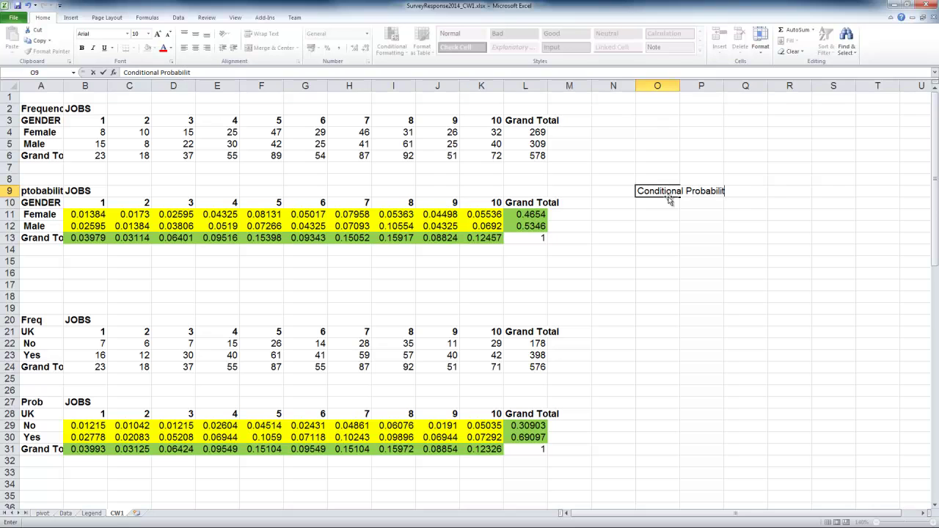
{"action": "key", "text": "Return"}
- Enter the heading Joint Probabilities assuming independence in O13
{"action": "key", "text": "Down"}
{"action": "key", "text": "Down"}
{"action": "key", "text": "Down"}
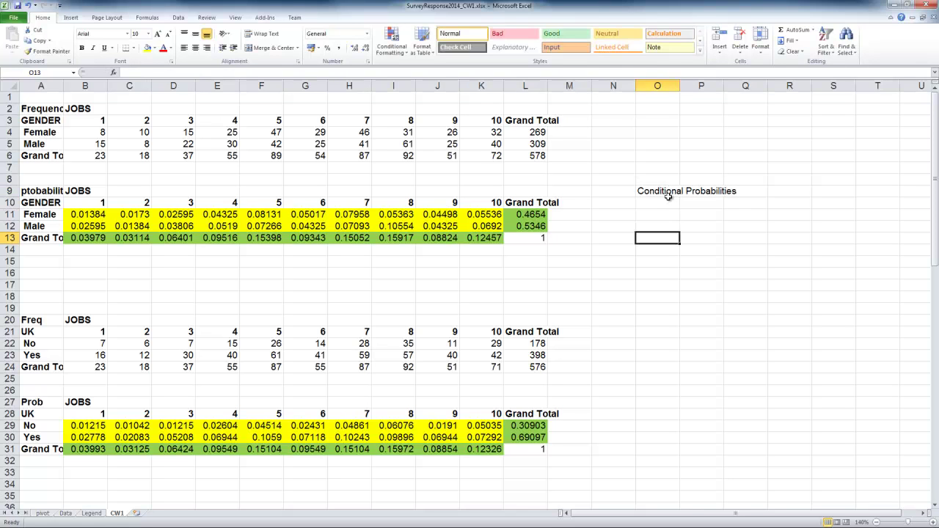
{"action": "type", "text": "Joint Probabiliti"}
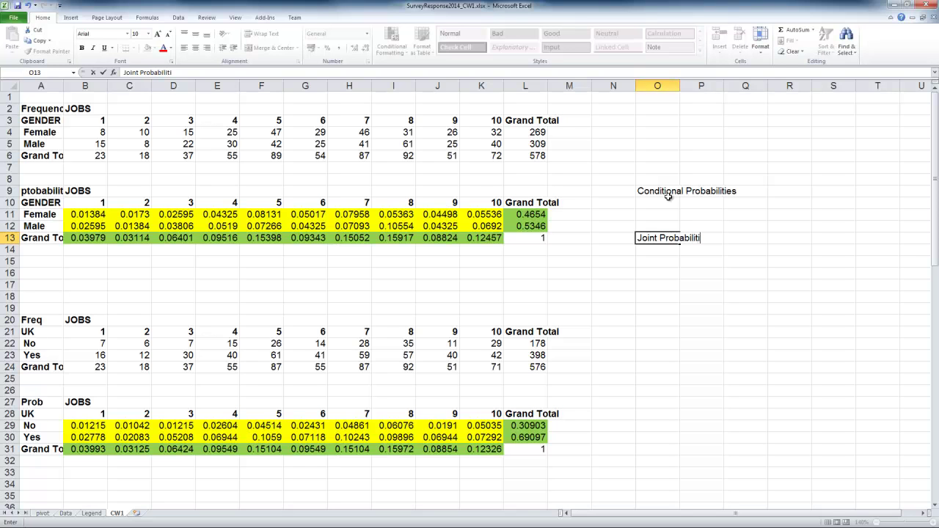
{"action": "type", "text": "es assuming independence"}
{"action": "key", "text": "Return"}
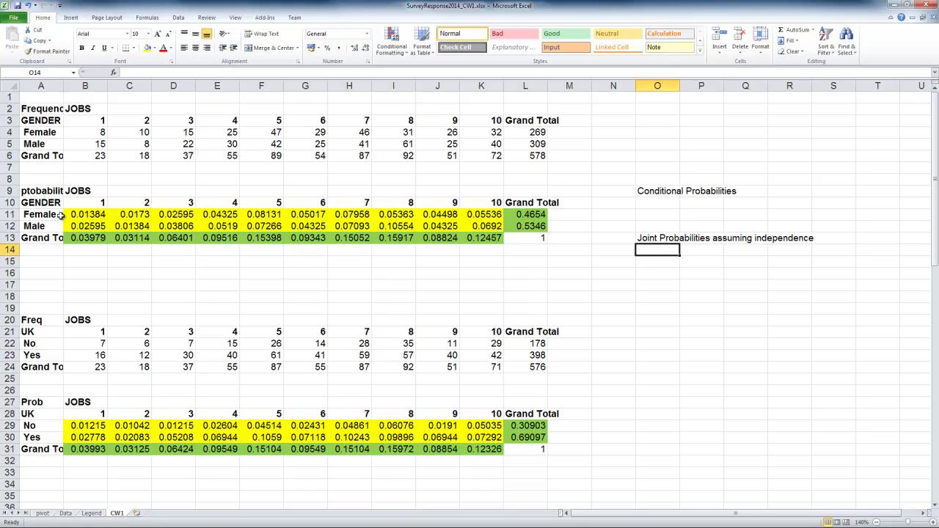
- Enter the label P(JOBS = 4|Gender = male) in O10 under the Conditional Probabilities heading
{"action": "left_click", "coordinate": [530, 217]}
{"action": "left_click", "coordinate": [644, 288]}
{"action": "left_click", "coordinate": [656, 207]}
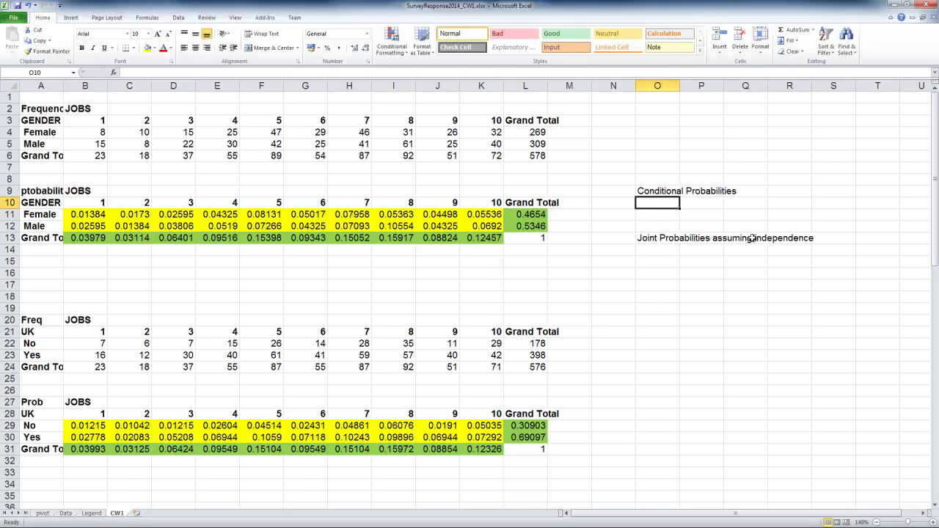
{"action": "type", "text": "P"}
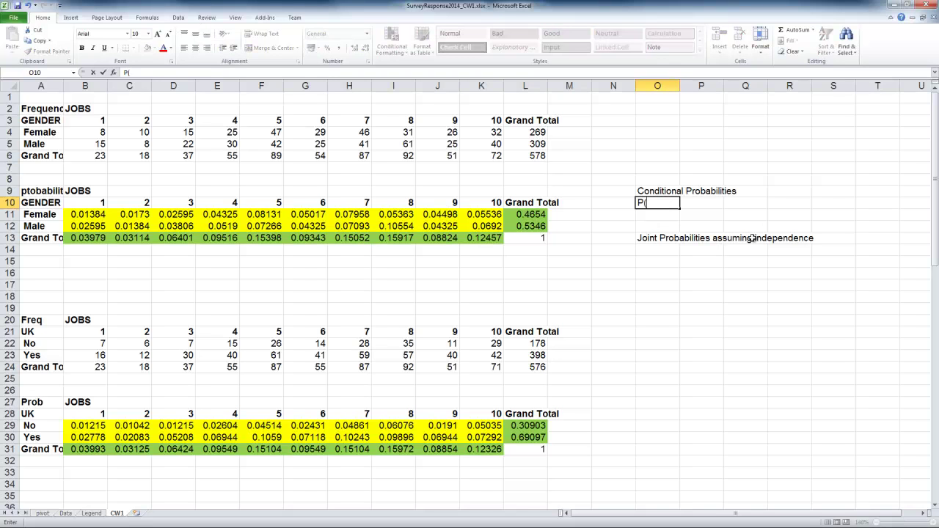
{"action": "type", "text": "(JOBS = 4|Gender"}
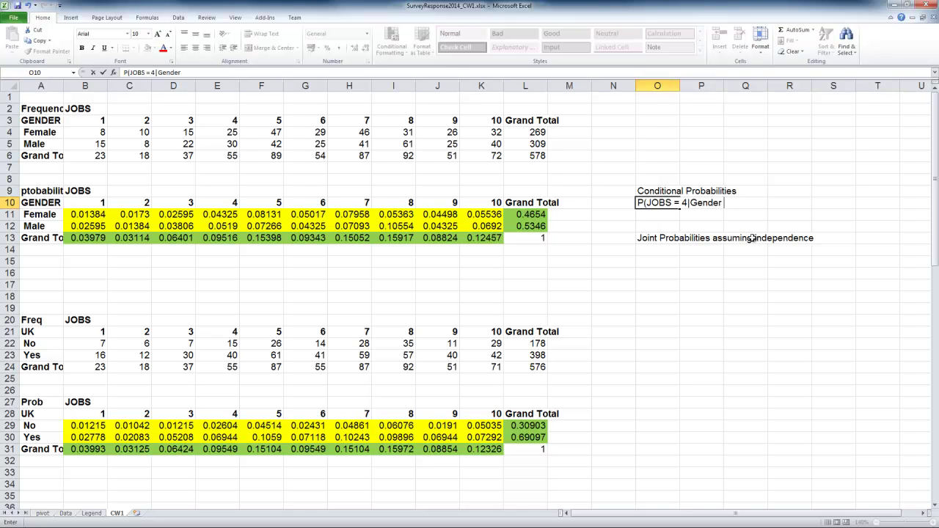
{"action": "type", "text": " = male"}
{"action": "key", "text": "Return"}
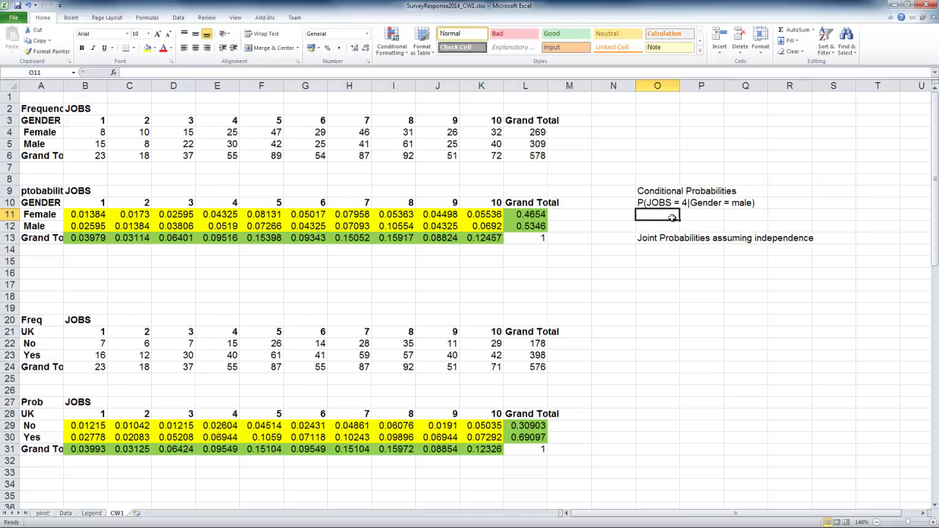
- Colour only the Gender = male part of the O10 label light red
{"action": "left_click", "coordinate": [651, 204]}
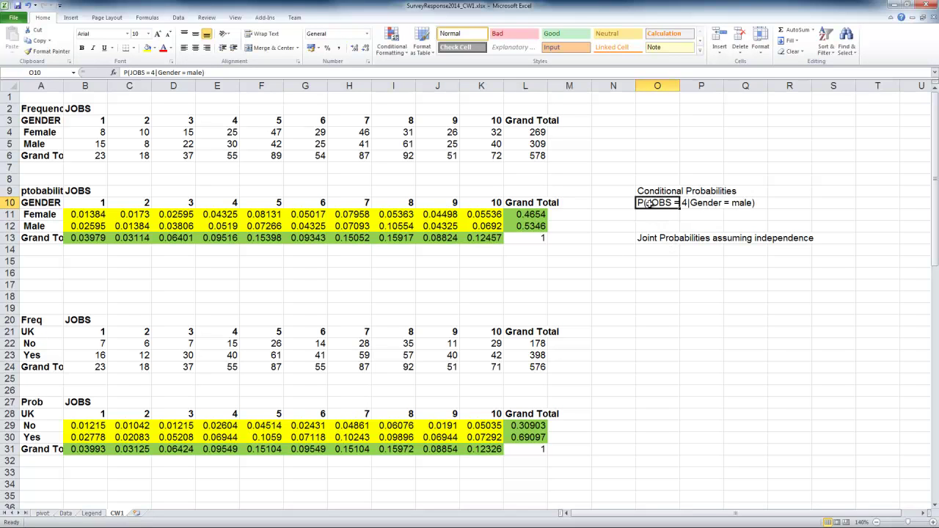
{"action": "left_click_drag", "start_coordinate": [157, 73], "coordinate": [196, 73]}
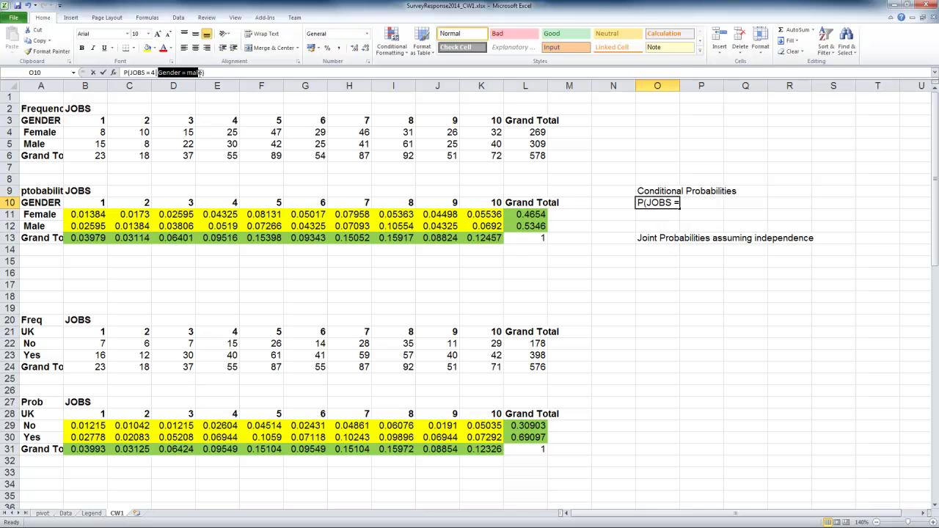
{"action": "left_click", "coordinate": [170, 48]}
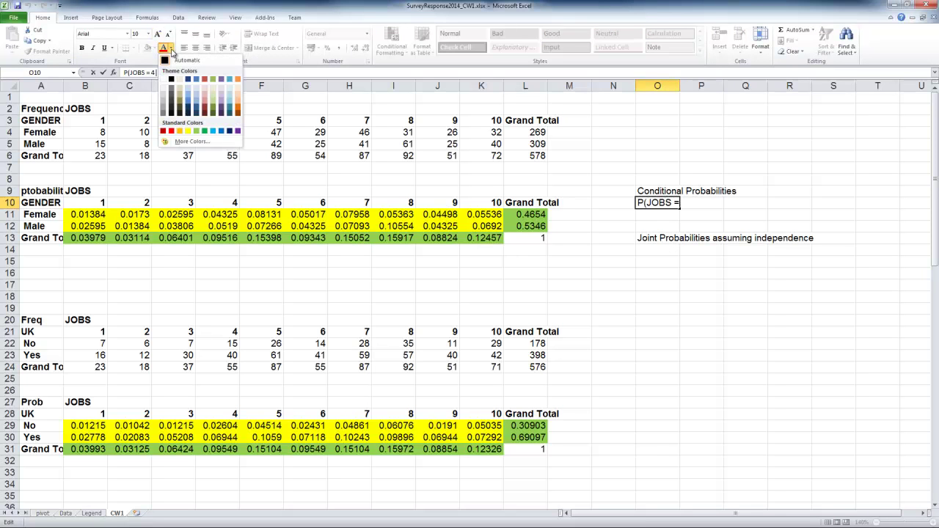
{"action": "left_click", "coordinate": [205, 99]}
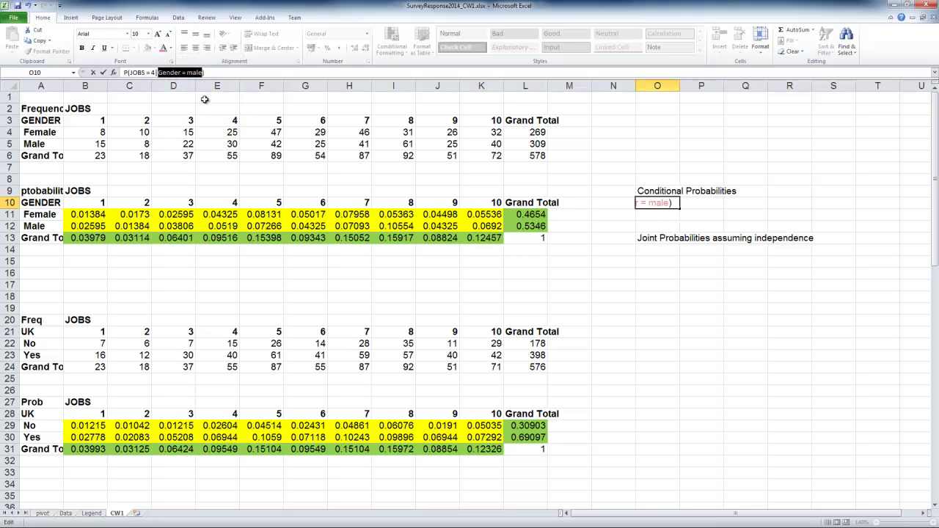
{"action": "key", "text": "Return"}
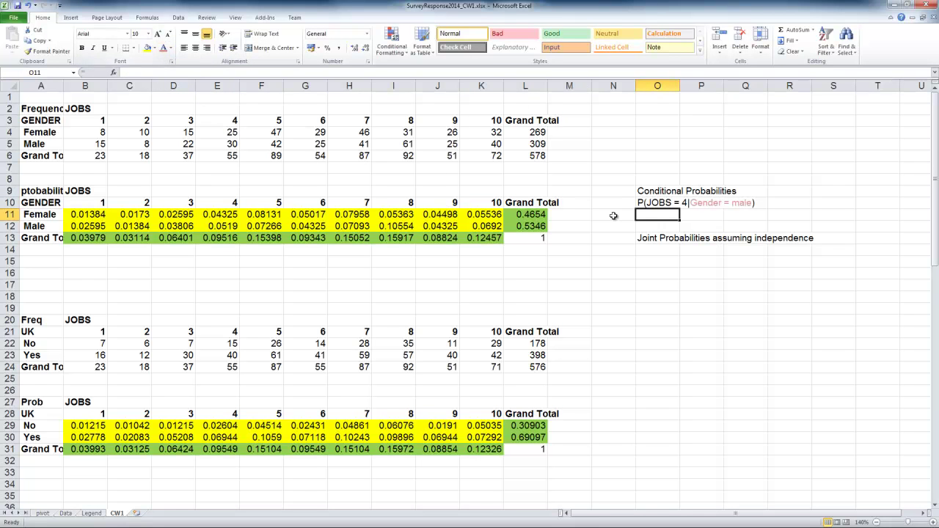
- Colour the condition Gender = male, including the closing bracket, standard red in the O10 label
{"action": "left_click", "coordinate": [663, 203]}
{"action": "left_click", "coordinate": [159, 73]}
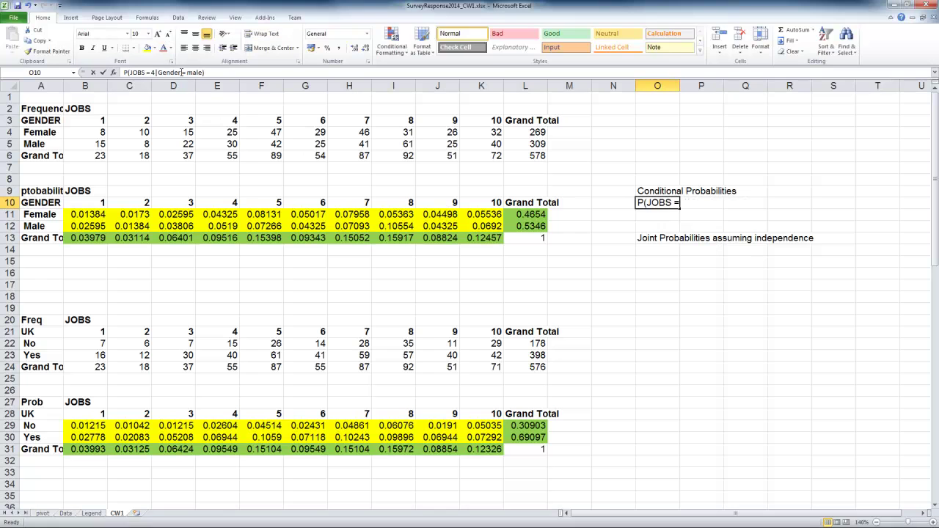
{"action": "left_click_drag", "start_coordinate": [159, 73], "coordinate": [209, 72]}
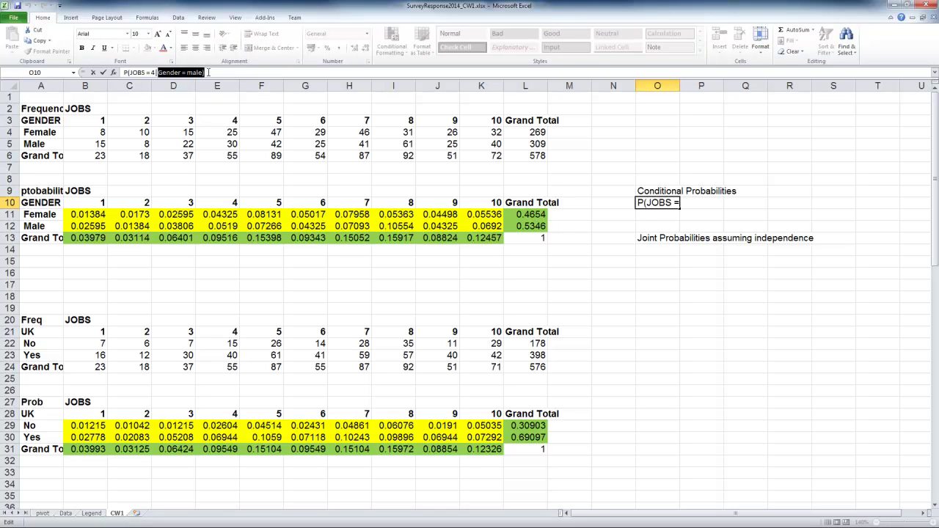
{"action": "left_click", "coordinate": [169, 48]}
{"action": "left_click", "coordinate": [172, 131]}
{"action": "key", "text": "Return"}
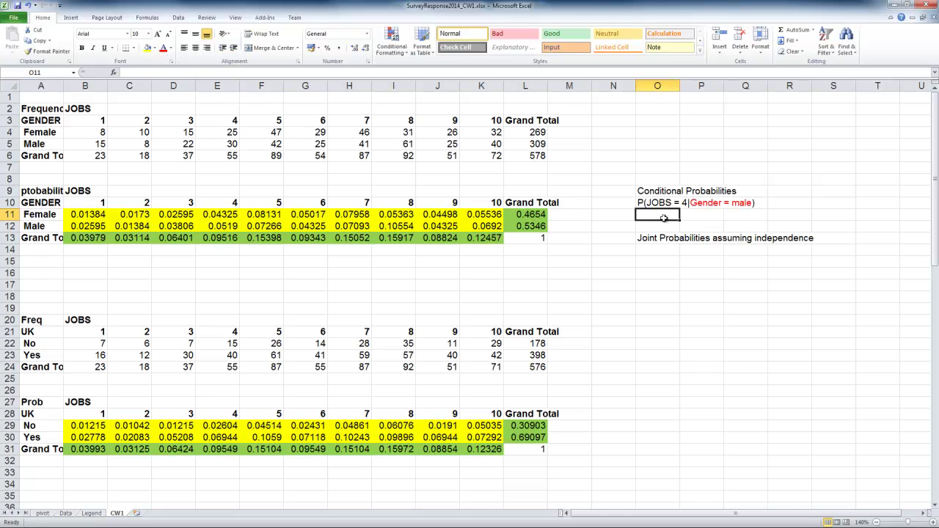
{"action": "type", "text": "="}
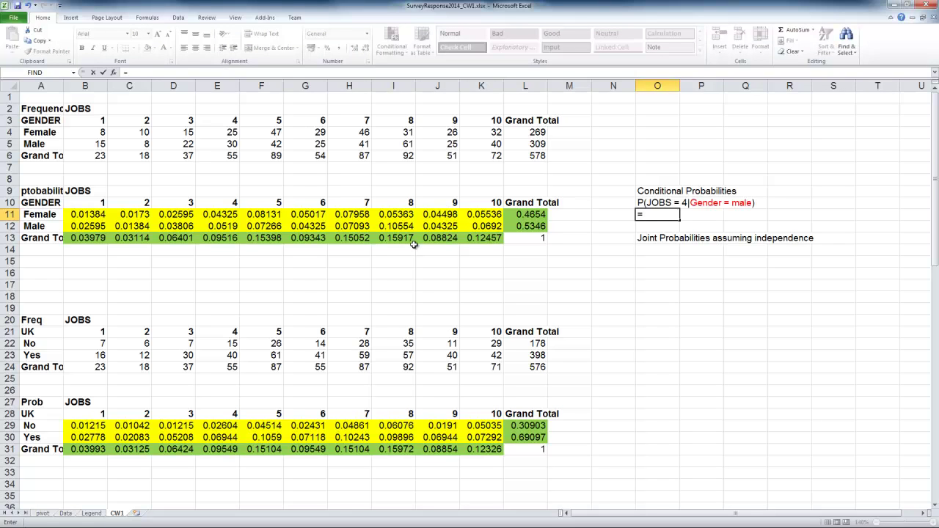
{"action": "type", "text": "P"}
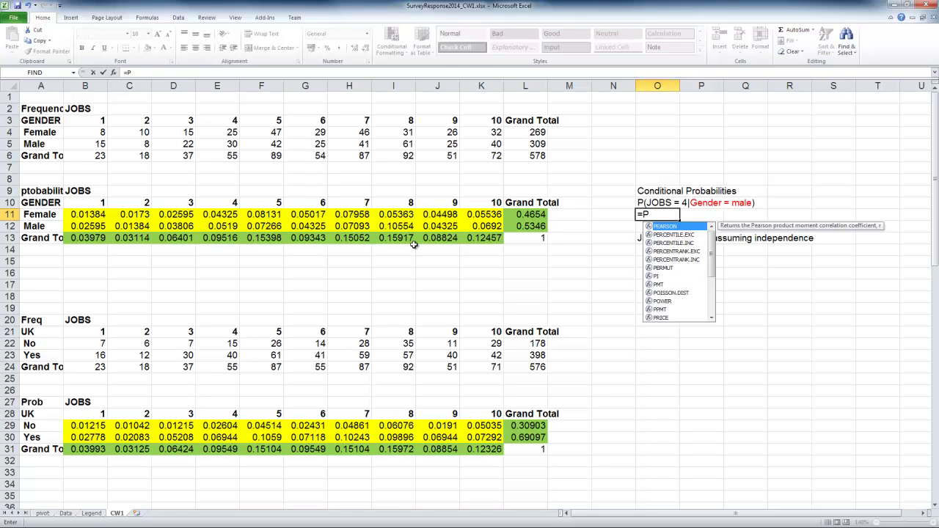
{"action": "key", "text": "Escape"}
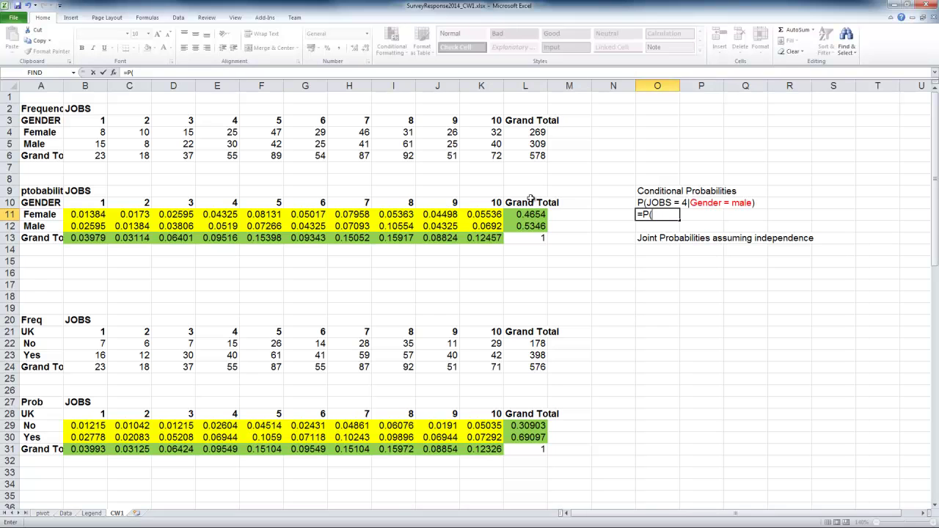
{"action": "key", "text": "Return"}
{"action": "left_click", "coordinate": [651, 214]}
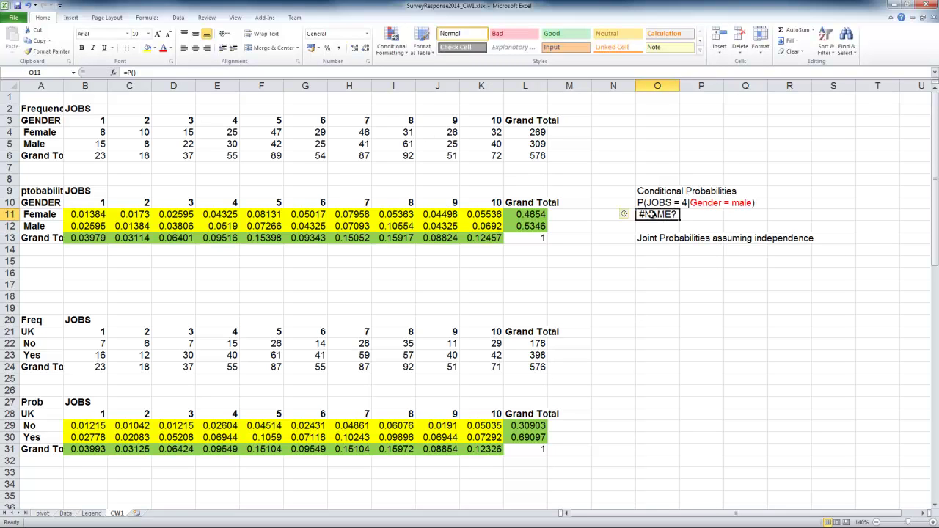
{"action": "key", "text": "Delete"}
- Reuse the O10 label in O11 as literal text starting with =, rewriting it as P(JOBS = 4 AND Gender = male)
{"action": "left_click", "coordinate": [658, 203]}
{"action": "left_click_drag", "start_coordinate": [206, 72], "coordinate": [85, 71]}
{"action": "key", "text": "ctrl+c"}
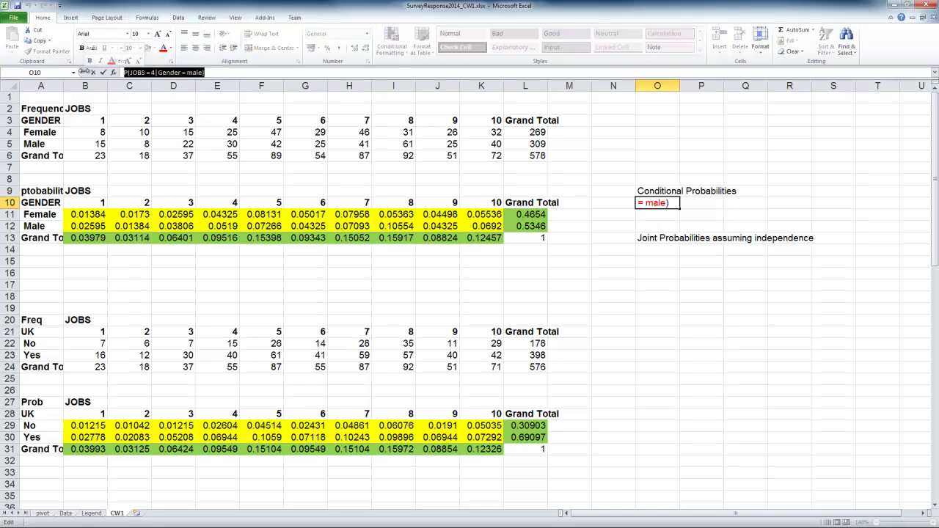
{"action": "key", "text": "Escape"}
{"action": "left_click", "coordinate": [650, 212]}
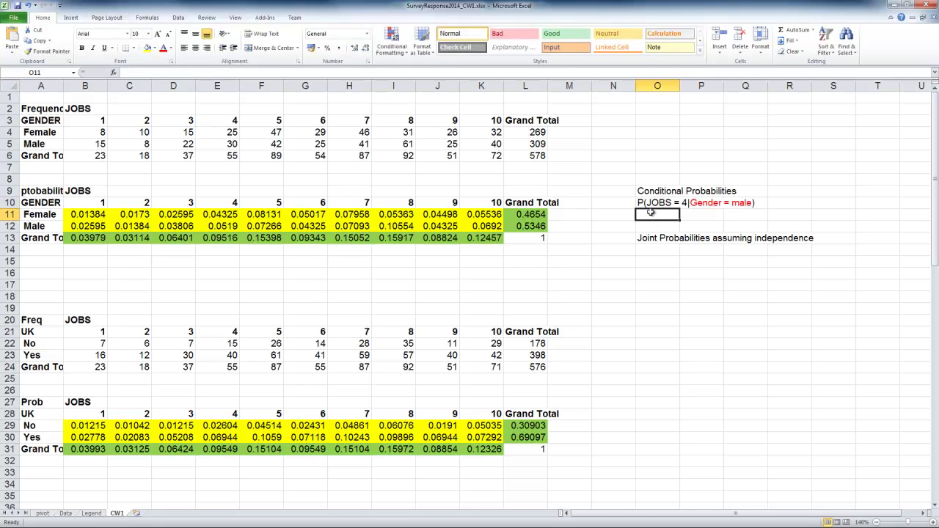
{"action": "type", "text": "'="}
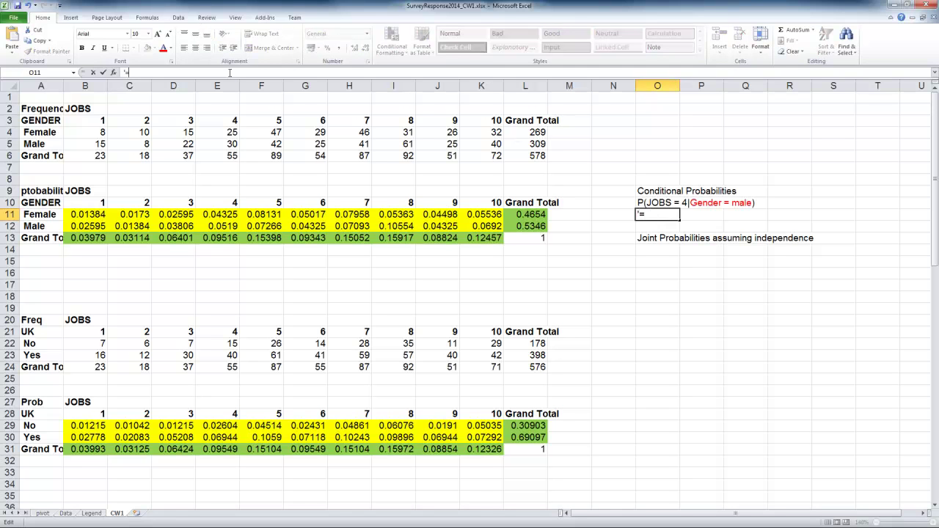
{"action": "key", "text": "ctrl+v"}
{"action": "double_click", "coordinate": [162, 72]}
{"action": "type", "text": "AND"}
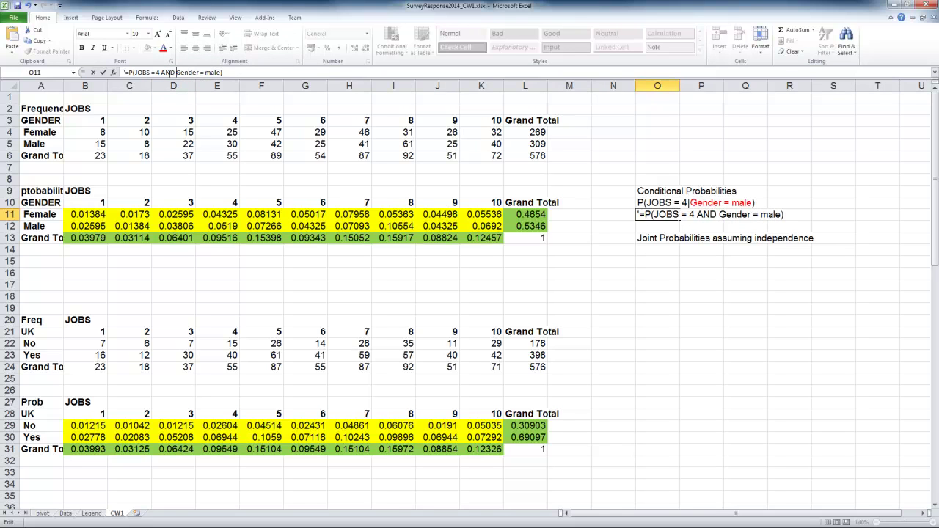
- Try a yellow font on the P(JOBS = 4 AND Gender = male) text in O11, and set it back to black
{"action": "left_click_drag", "start_coordinate": [125, 72], "coordinate": [226, 72]}
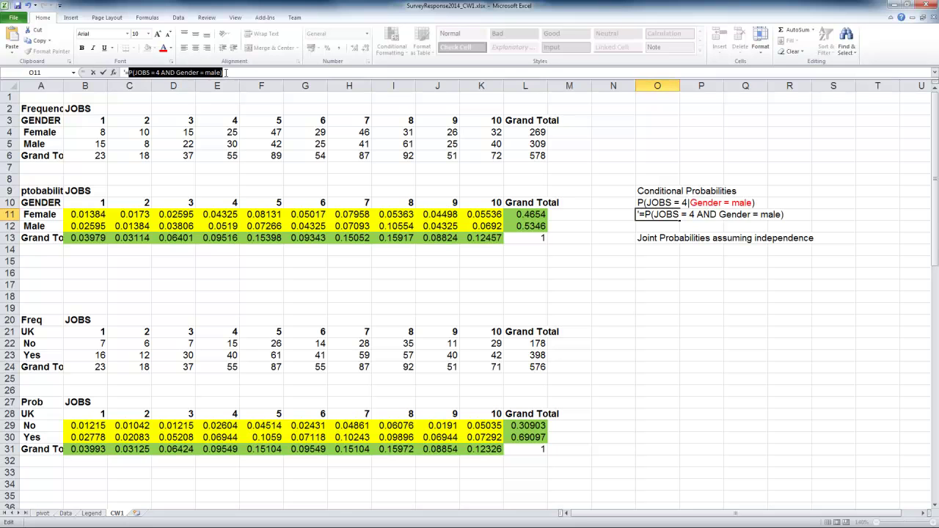
{"action": "left_click", "coordinate": [170, 47]}
{"action": "left_click", "coordinate": [188, 132]}
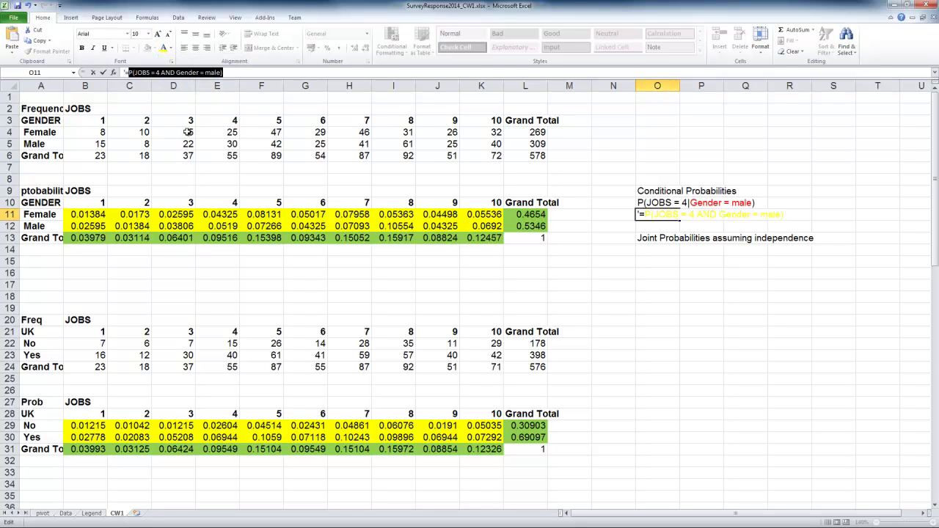
{"action": "left_click", "coordinate": [170, 48]}
{"action": "left_click", "coordinate": [171, 73]}
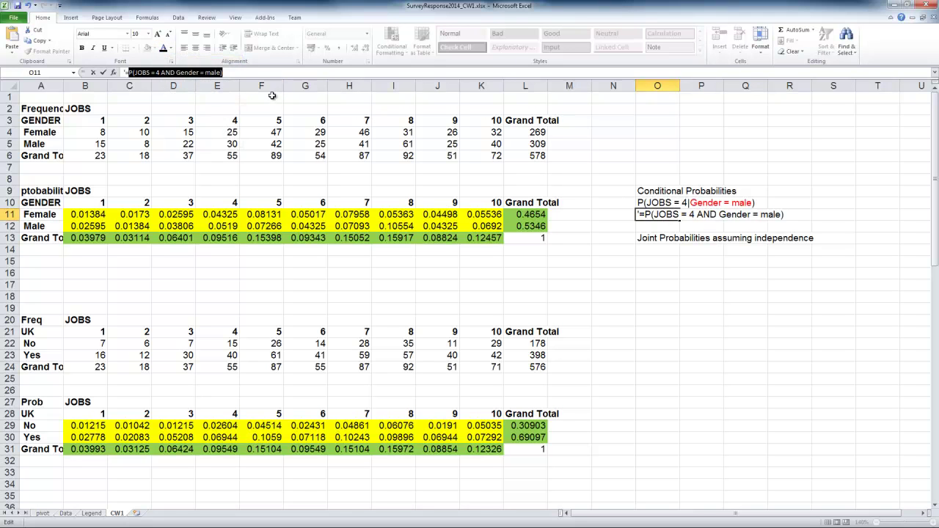
- Complete the conditional probability formula text in O11 by appending /P(Gender = male)
{"action": "left_click", "coordinate": [261, 73]}
{"action": "type", "text": "/"}
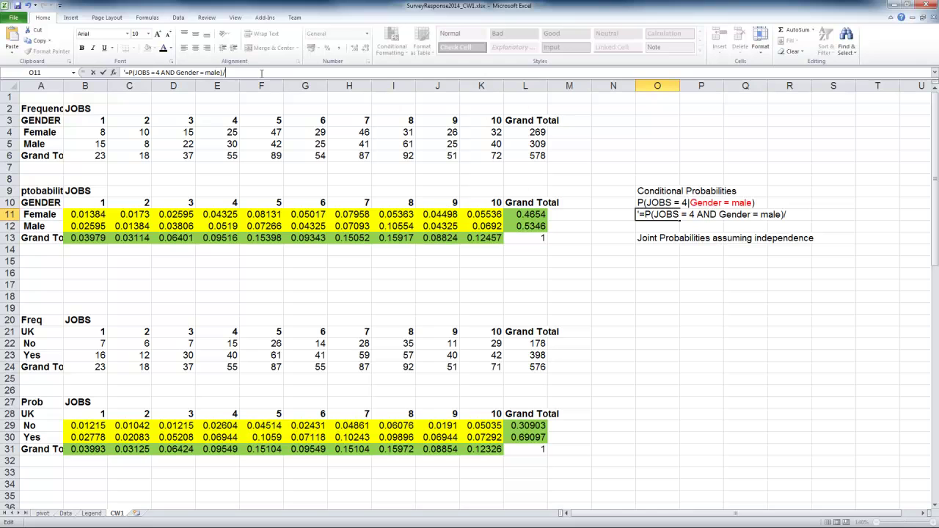
{"action": "type", "text": "P(Gender = male"}
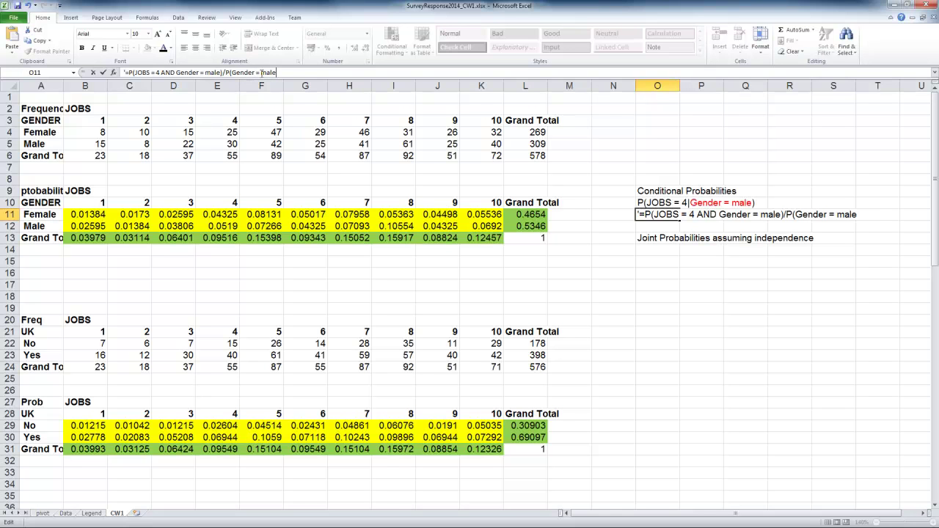
{"action": "key", "text": "ctrl+Return"}
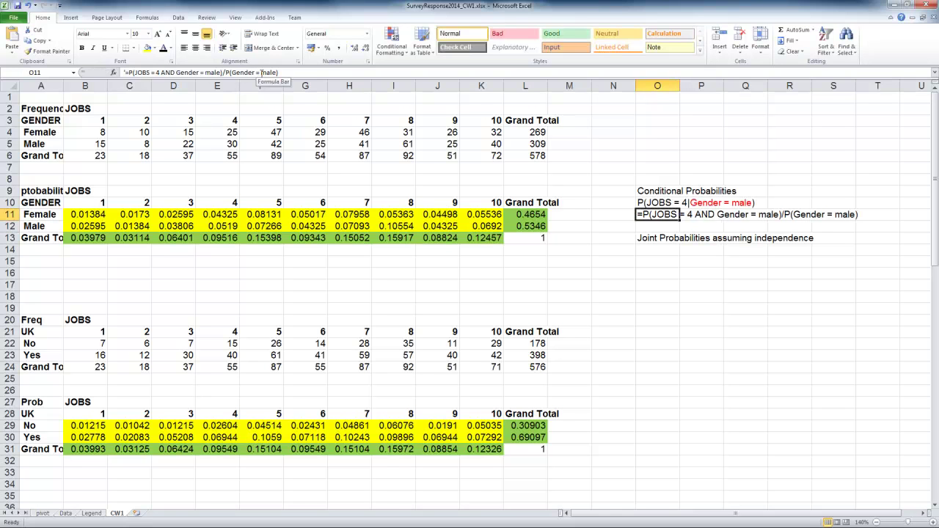
- Move the heading Joint Probabilities assuming independence from O13 down to O15
{"action": "left_click", "coordinate": [660, 243]}
{"action": "key", "text": "ctrl+c"}
{"action": "left_click_drag", "start_coordinate": [660, 246], "coordinate": [662, 269]}
{"action": "left_click", "coordinate": [645, 245]}
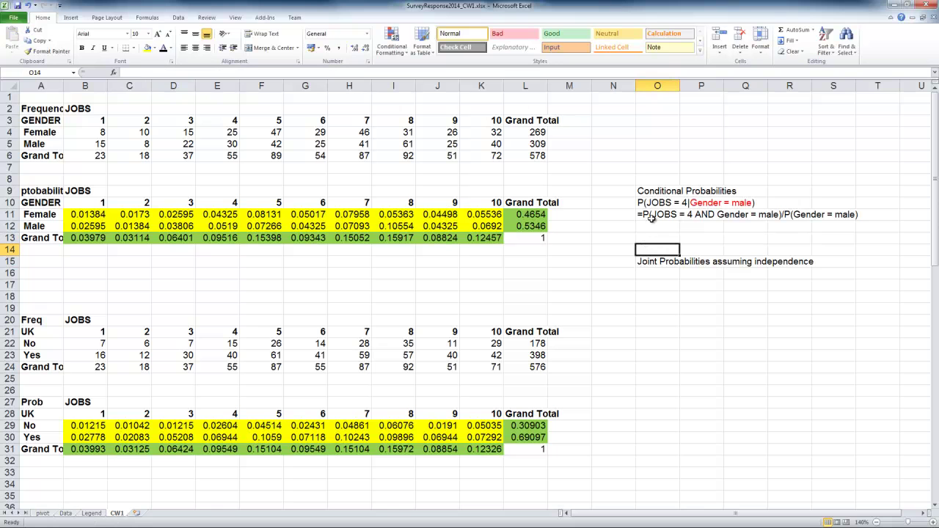
- Calculate P(JOBS = 4|Gender = male) in O12 by dividing the joint probability E12 by the male marginal probability L12
{"action": "left_click", "coordinate": [651, 226]}
{"action": "type", "text": "="}
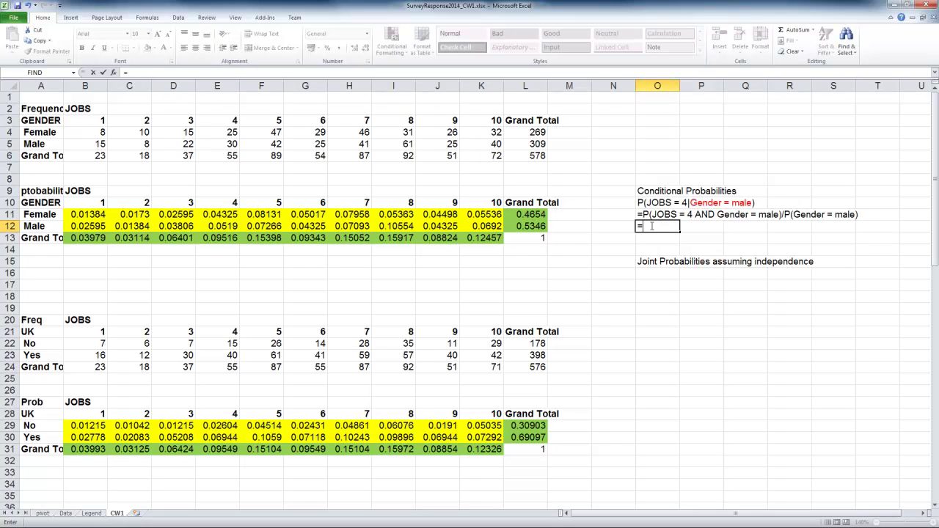
{"action": "left_click", "coordinate": [225, 228]}
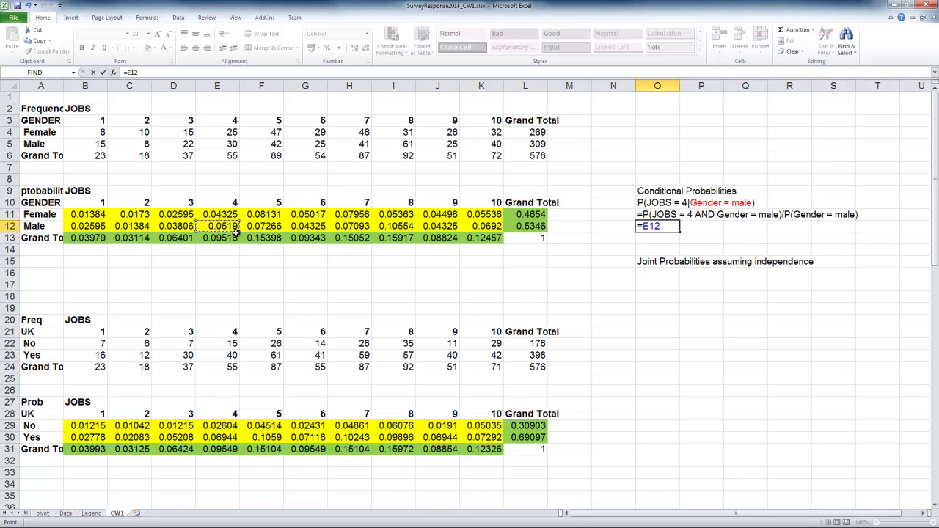
{"action": "type", "text": "/"}
{"action": "left_click", "coordinate": [525, 227]}
{"action": "key", "text": "Return"}
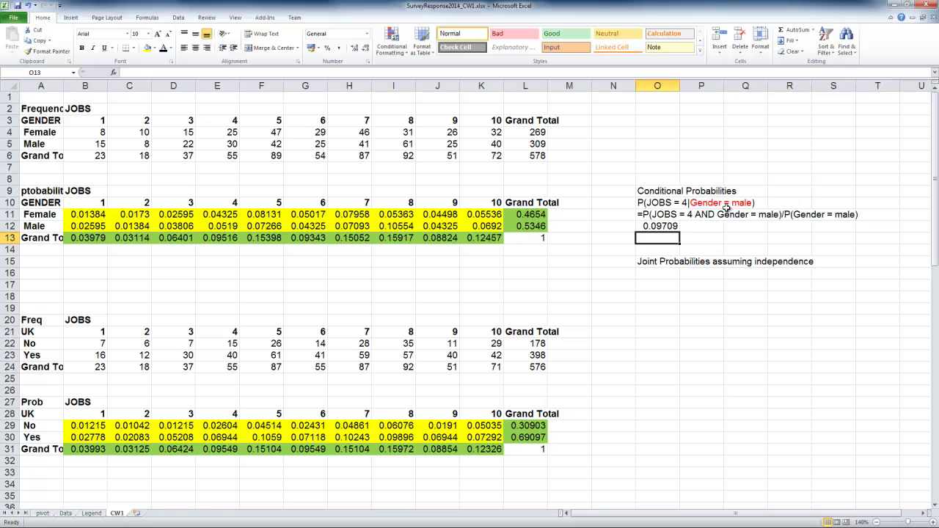
- Move the heading Joint Probabilities assuming independence from O15 down to O18
{"action": "left_click", "coordinate": [665, 263]}
{"action": "key", "text": "ctrl+c"}
{"action": "key", "text": "Down"}
{"action": "key", "text": "Down"}
{"action": "key", "text": "Down"}
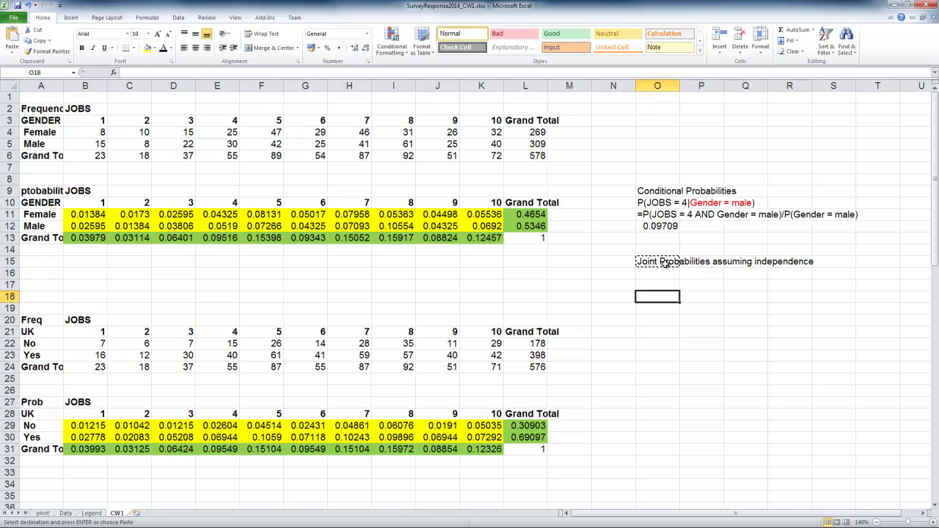
{"action": "key", "text": "Return"}
- Enter the label P(Gender = female | JOBS = 10) in O14 for the second conditional probability
{"action": "key", "text": "Up"}
{"action": "key", "text": "Up"}
{"action": "key", "text": "Up"}
{"action": "key", "text": "Up"}
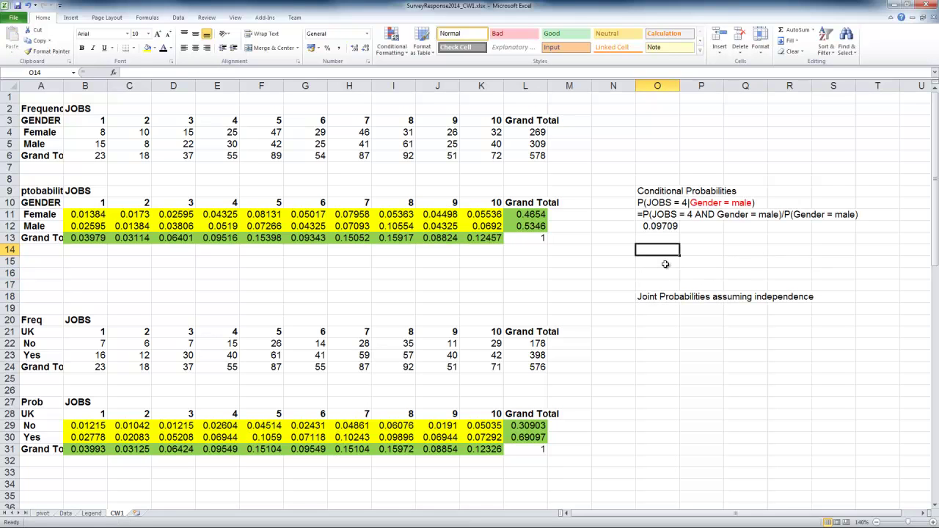
{"action": "type", "text": "P"}
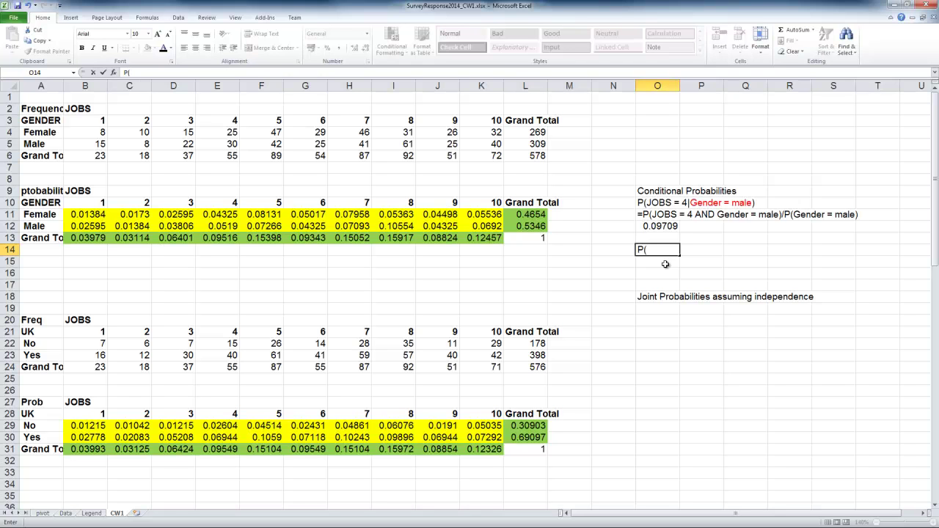
{"action": "type", "text": "(Gender = female"}
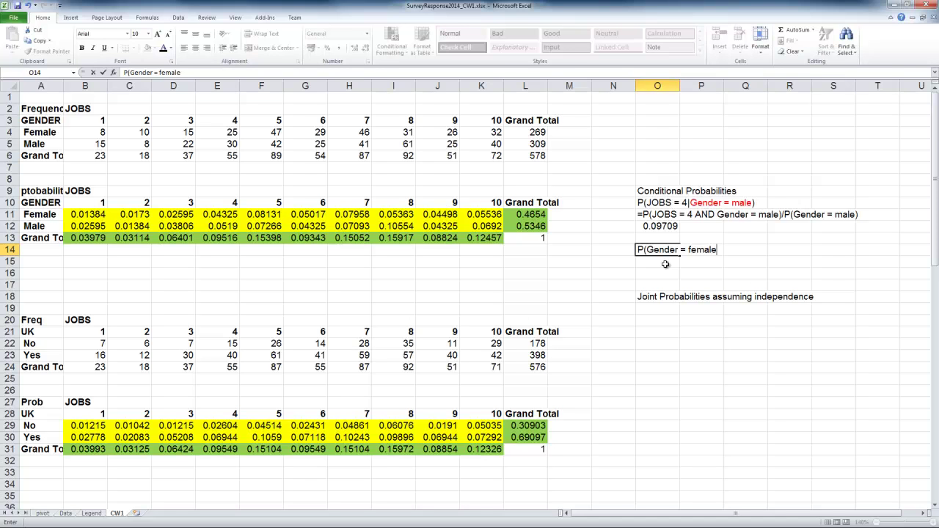
{"action": "type", "text": " | JOBS = 10"}
{"action": "key", "text": "Return"}
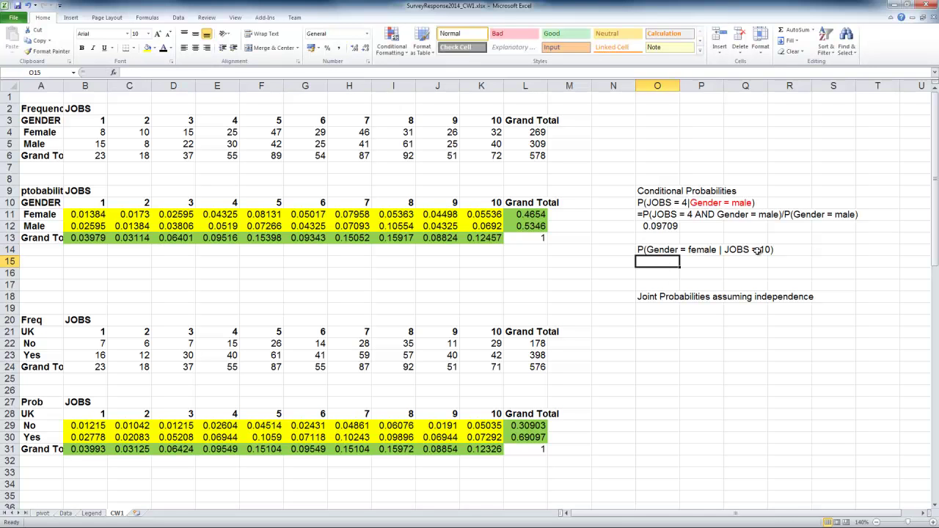
- Enter the text =P(Gender = female AND JOBS = 10)/P(JOBS = 10) in O15, reusing the wording of the O14 label
{"action": "left_click", "coordinate": [660, 250]}
{"action": "left_click", "coordinate": [223, 72]}
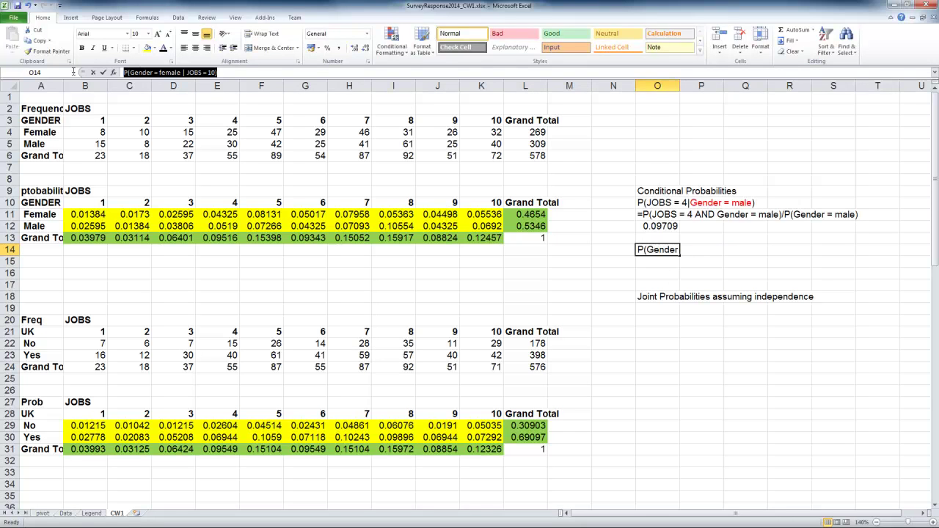
{"action": "key", "text": "Escape"}
{"action": "left_click", "coordinate": [657, 265]}
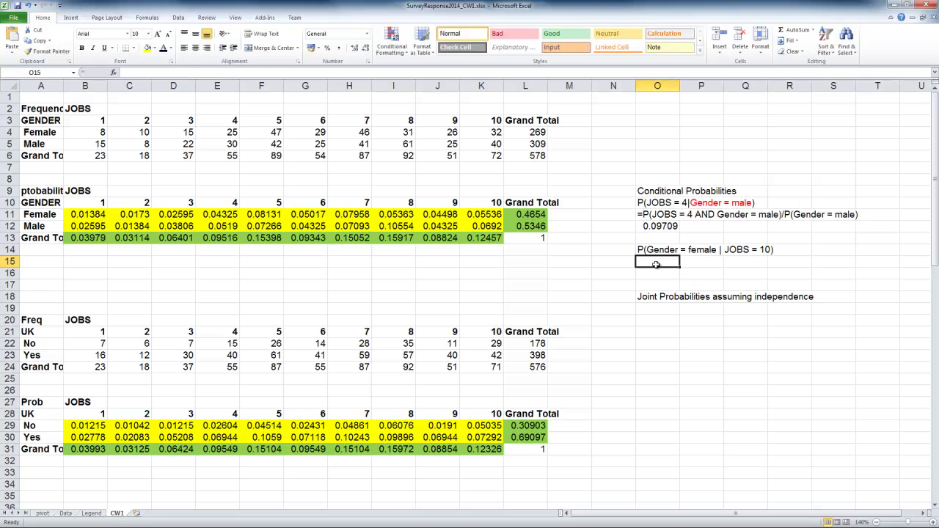
{"action": "type", "text": "'"}
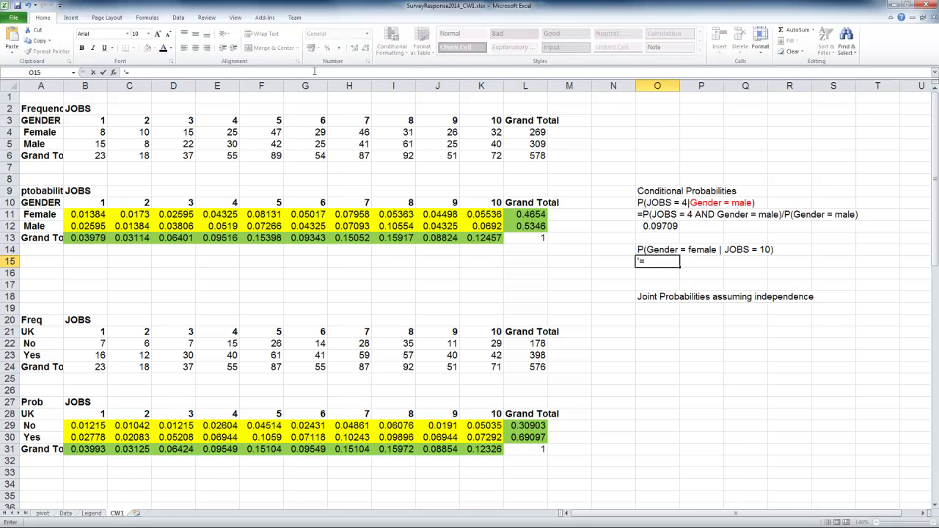
{"action": "type", "text": "="}
{"action": "key", "text": "ctrl+v"}
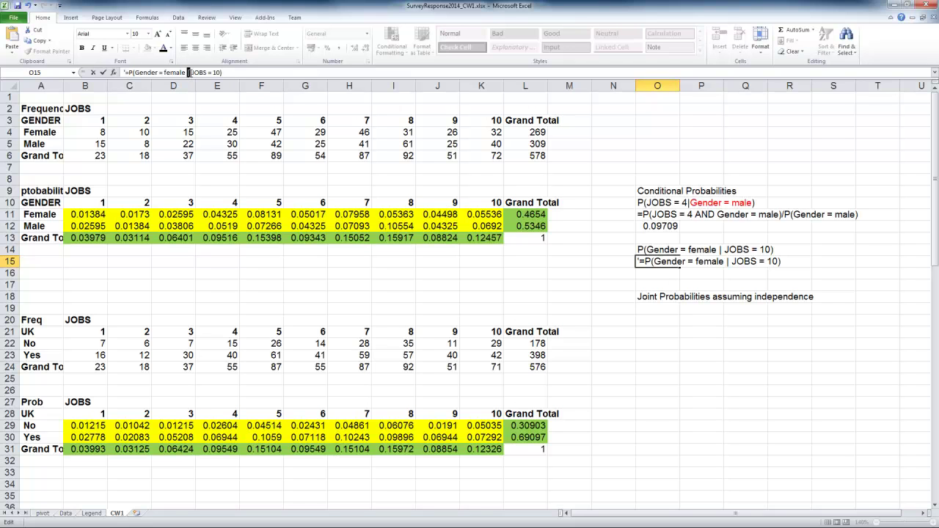
{"action": "type", "text": "AND"}
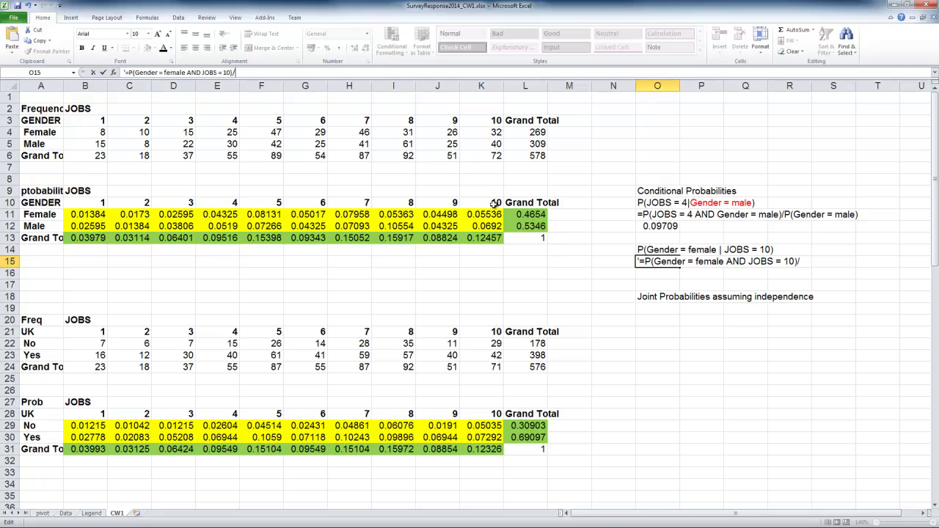
{"action": "type", "text": "P(JOBS = 10)"}
{"action": "key", "text": "Return"}
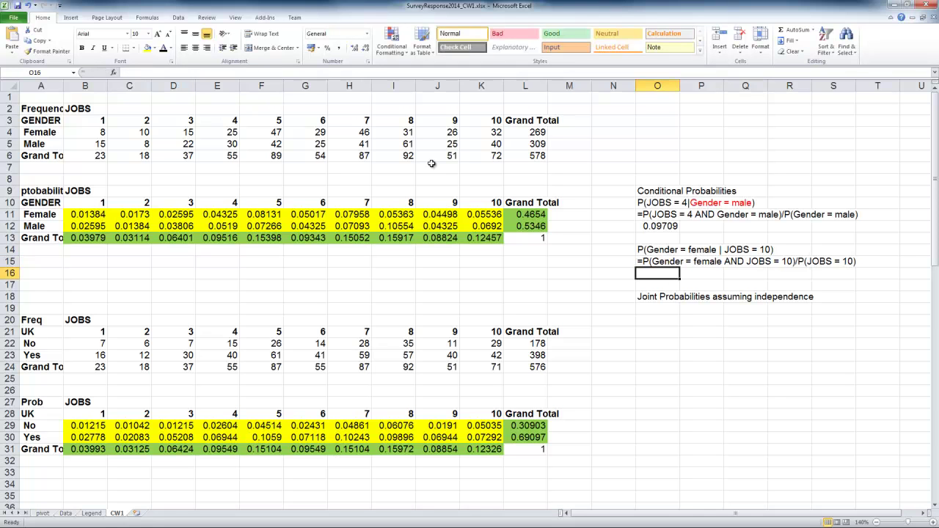
- Calculate P(Gender = female | JOBS = 10) in O16 by dividing the joint probability K11 by the JOBS = 10 marginal probability K13
{"action": "type", "text": "="}
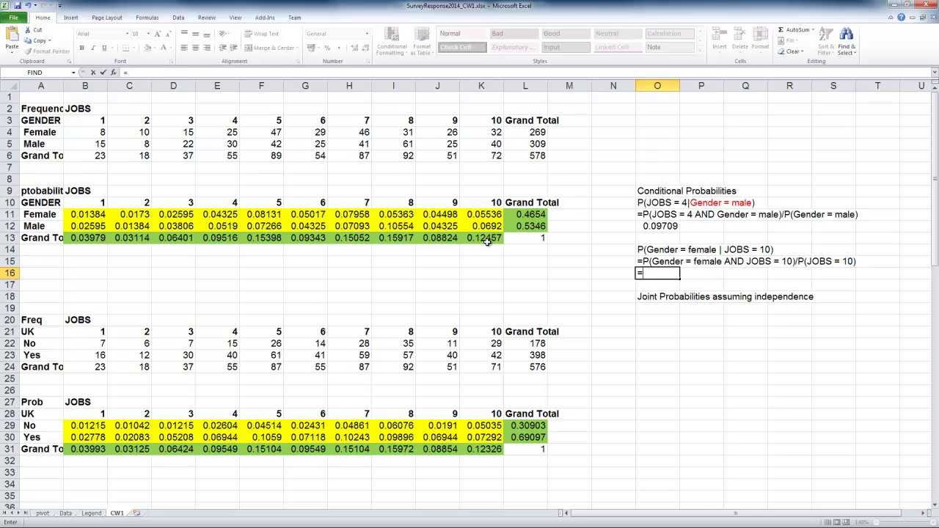
{"action": "left_click", "coordinate": [477, 218]}
{"action": "type", "text": "/"}
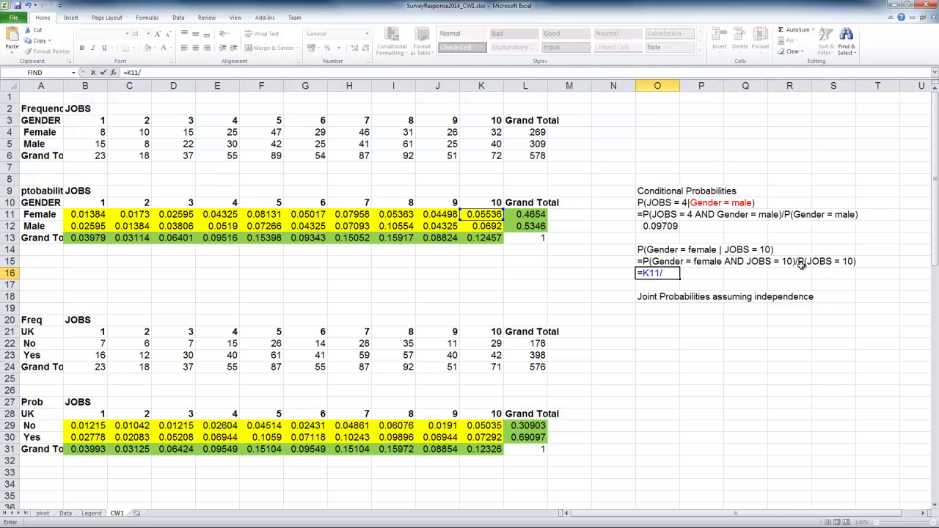
{"action": "left_click", "coordinate": [486, 238]}
{"action": "key", "text": "Return"}
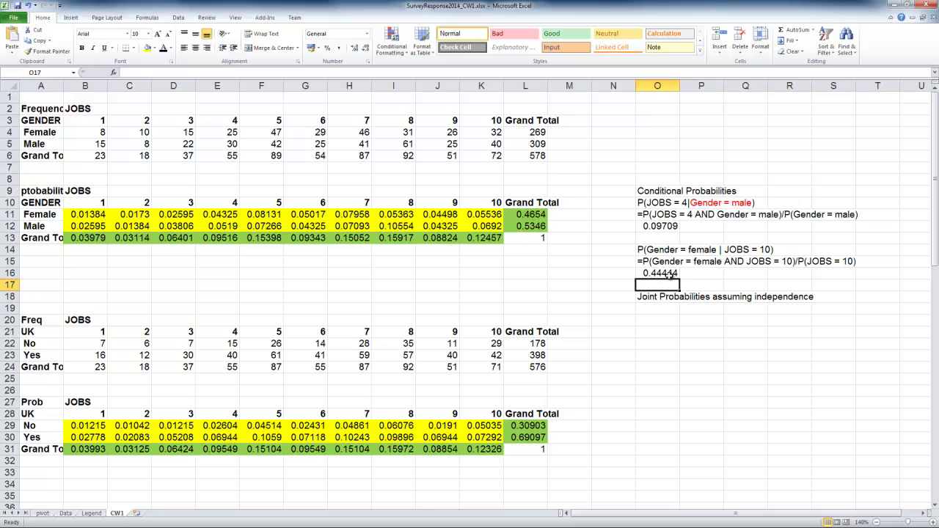
{"action": "left_click", "coordinate": [669, 192]}
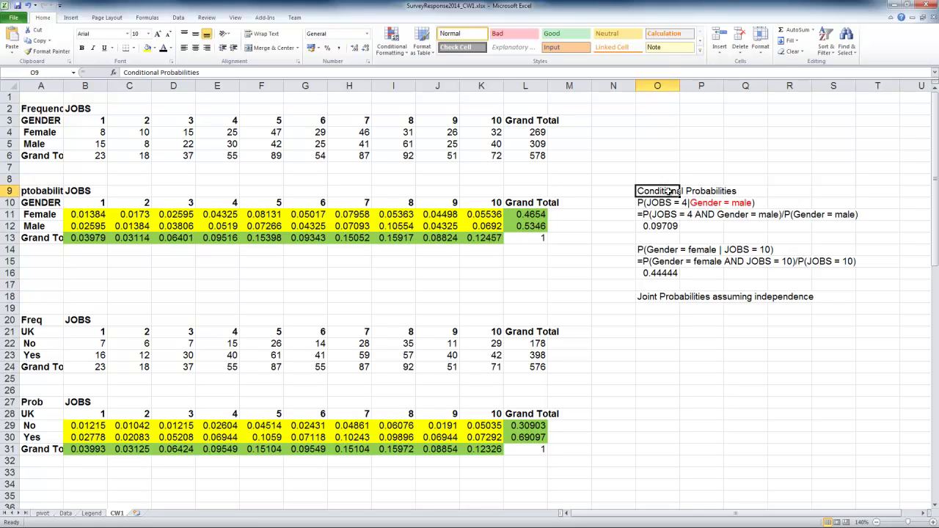
{"action": "left_click", "coordinate": [659, 297]}
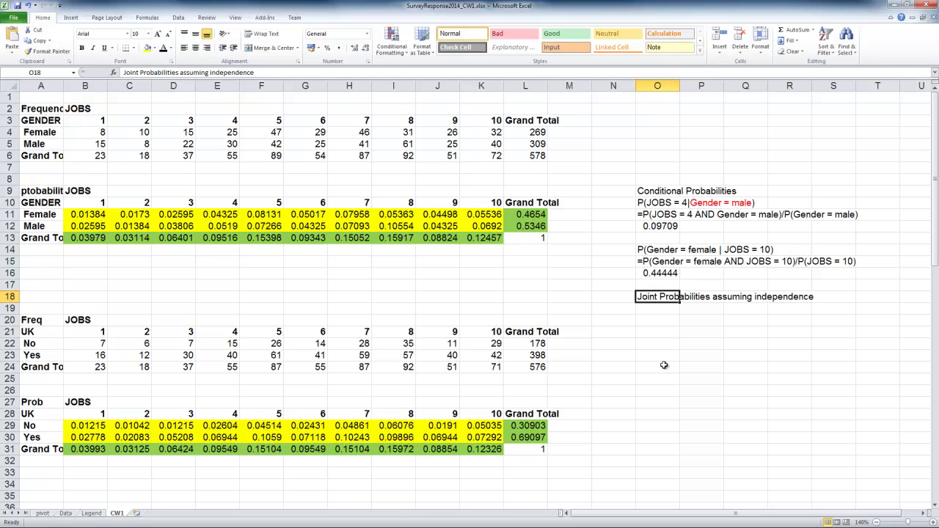
{"action": "left_click", "coordinate": [661, 305]}
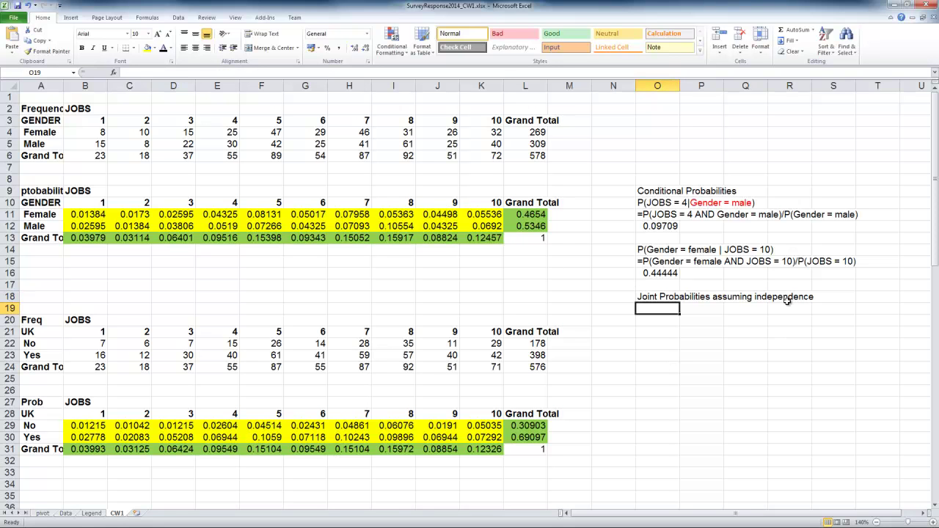
{"action": "left_click", "coordinate": [649, 262]}
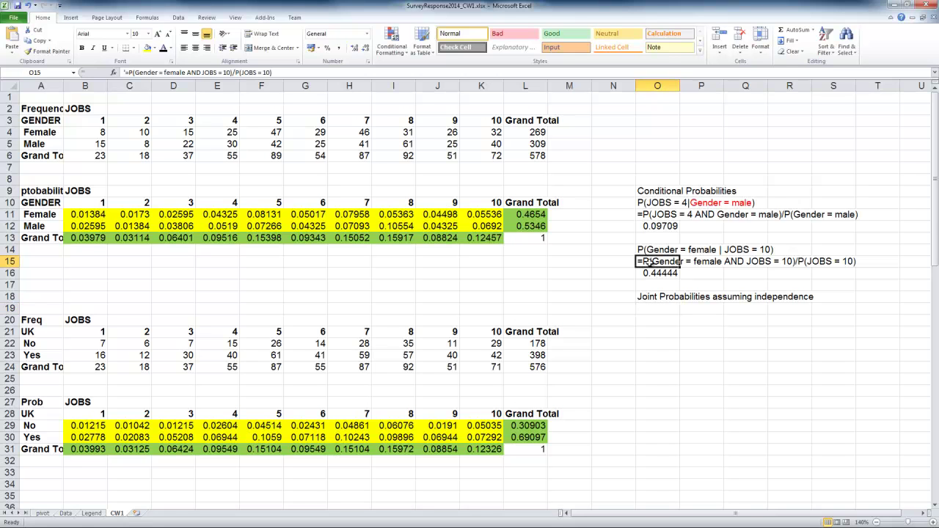
{"action": "left_click", "coordinate": [676, 219]}
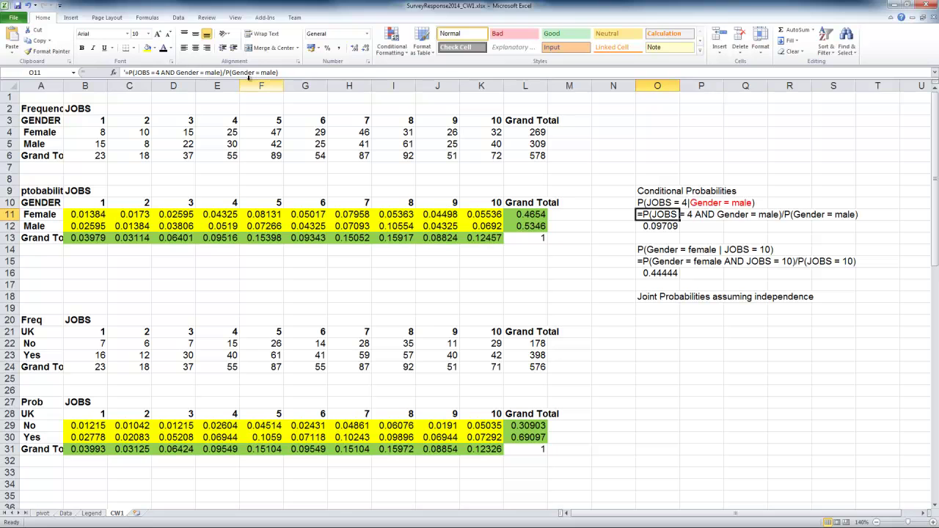
- Copy the O10 label to O19 and reword it as P(JOBS = 4 AND Gender = male|INDEPENDENCE)
{"action": "left_click", "coordinate": [658, 204]}
{"action": "key", "text": "ctrl+c"}
{"action": "left_click", "coordinate": [657, 308]}
{"action": "key", "text": "ctrl+v"}
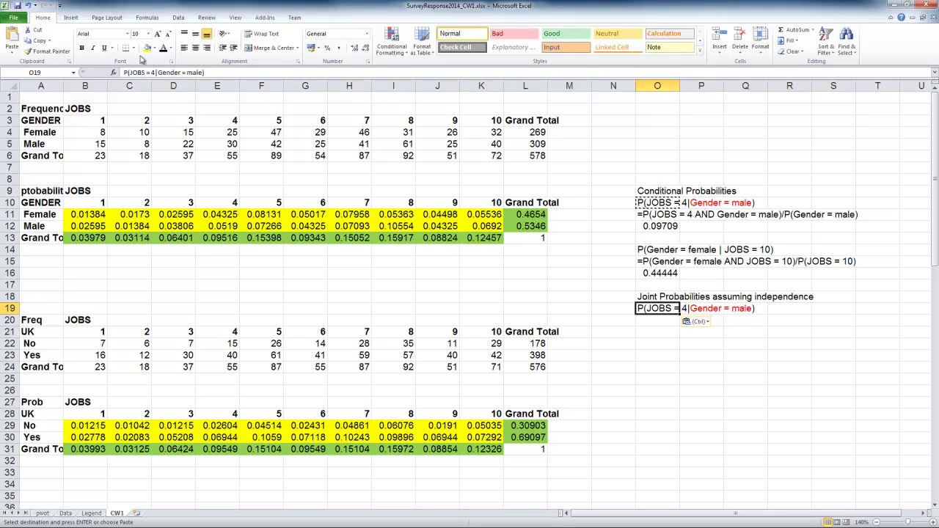
{"action": "left_click", "coordinate": [186, 73]}
{"action": "left_click_drag", "start_coordinate": [154, 73], "coordinate": [157, 73]}
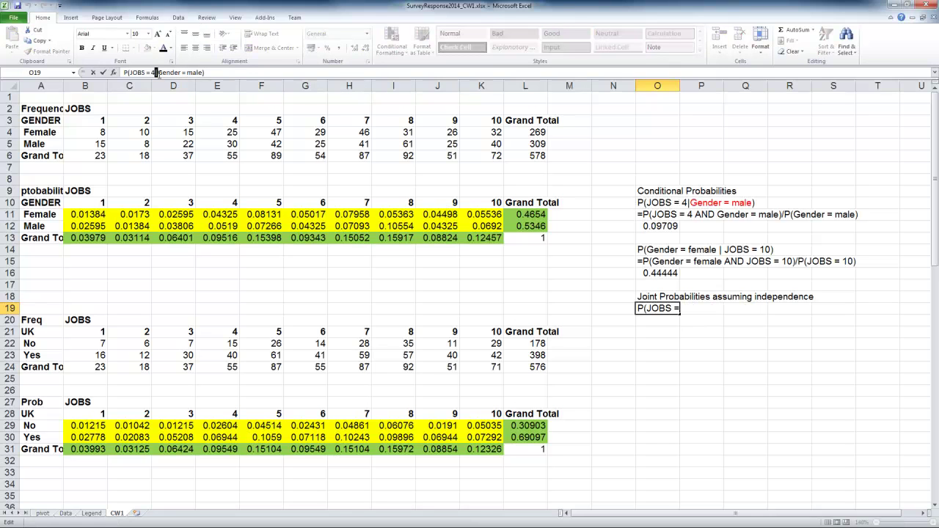
{"action": "type", "text": "AND"}
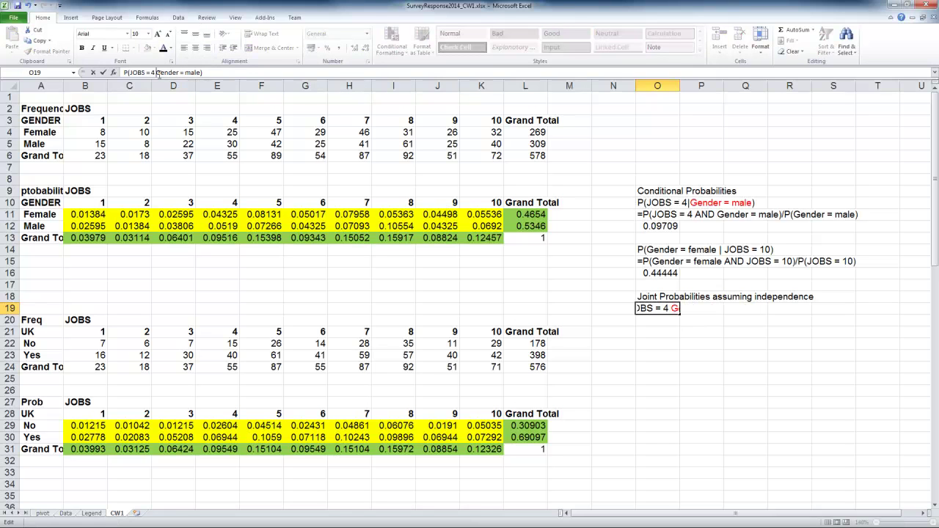
{"action": "key", "text": "End"}
{"action": "key", "text": "Left"}
{"action": "type", "text": "| INDEPENDENCE"}
{"action": "key", "text": "Return"}
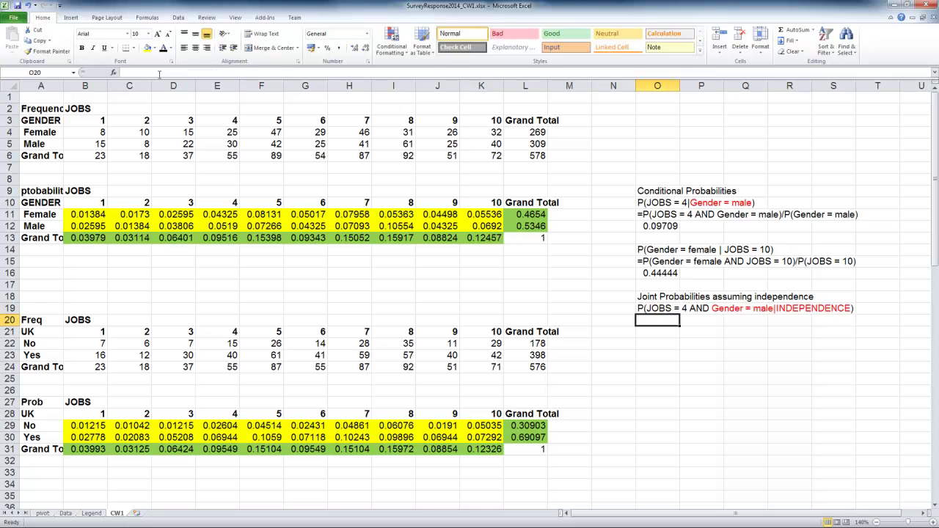
- Change the red part of the label in O19 to black text
{"action": "left_click", "coordinate": [645, 308]}
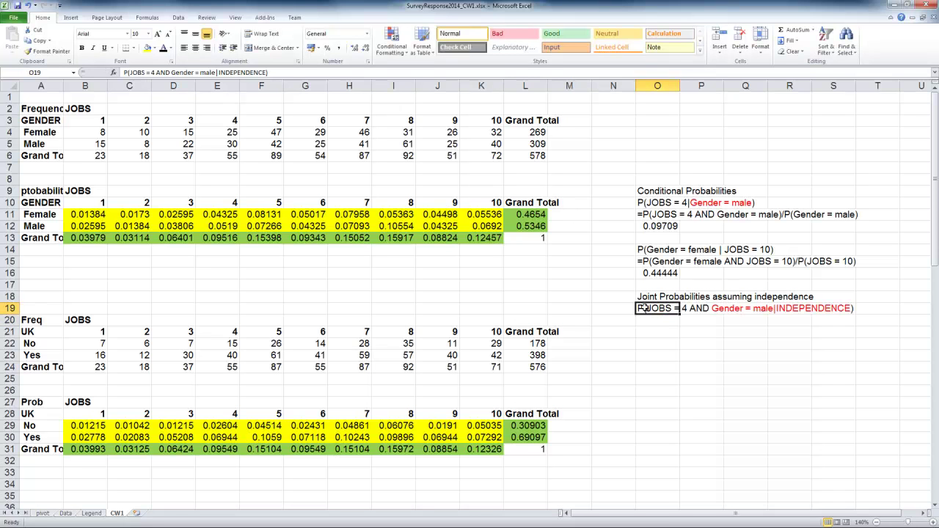
{"action": "left_click_drag", "start_coordinate": [170, 72], "coordinate": [263, 73]}
{"action": "key", "text": "Return"}
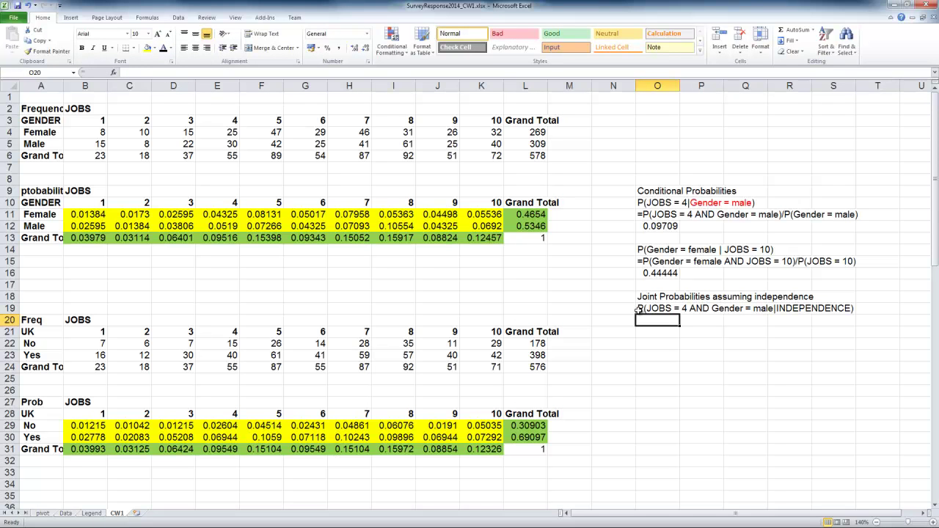
- Fill O20 with a text equals sign followed by a copy of the O19 label's wording
{"action": "type", "text": "'"}
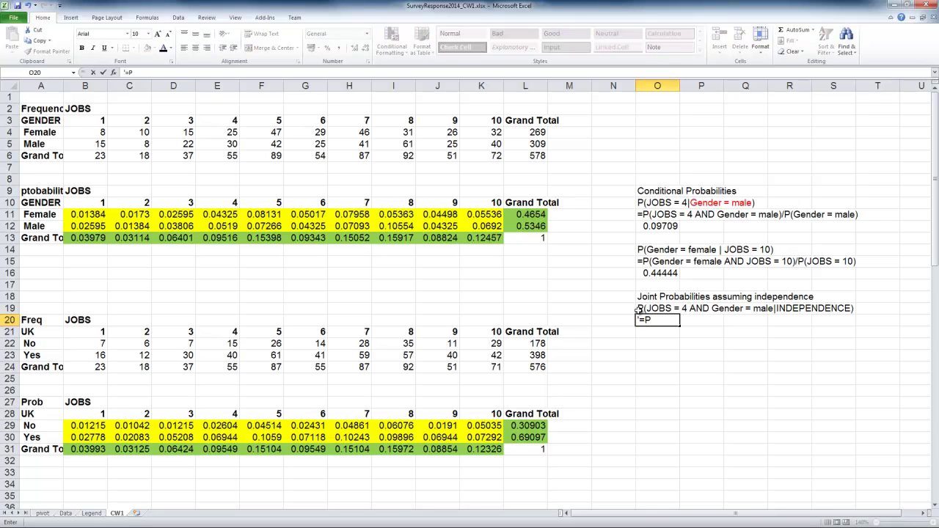
{"action": "type", "text": "="}
{"action": "key", "text": "Return"}
{"action": "left_click", "coordinate": [638, 309]}
{"action": "left_click_drag", "start_coordinate": [292, 74], "coordinate": [117, 73]}
{"action": "key", "text": "ctrl+c"}
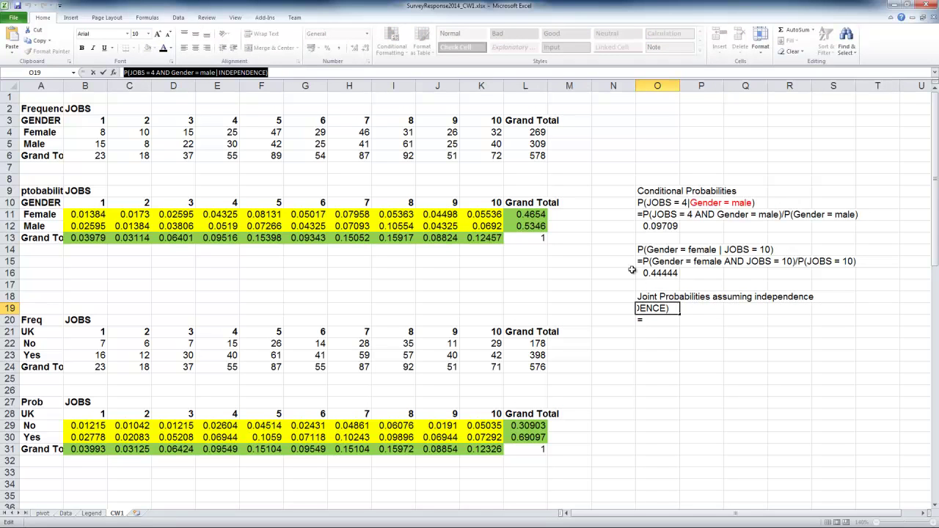
{"action": "key", "text": "Escape"}
{"action": "key", "text": "Down"}
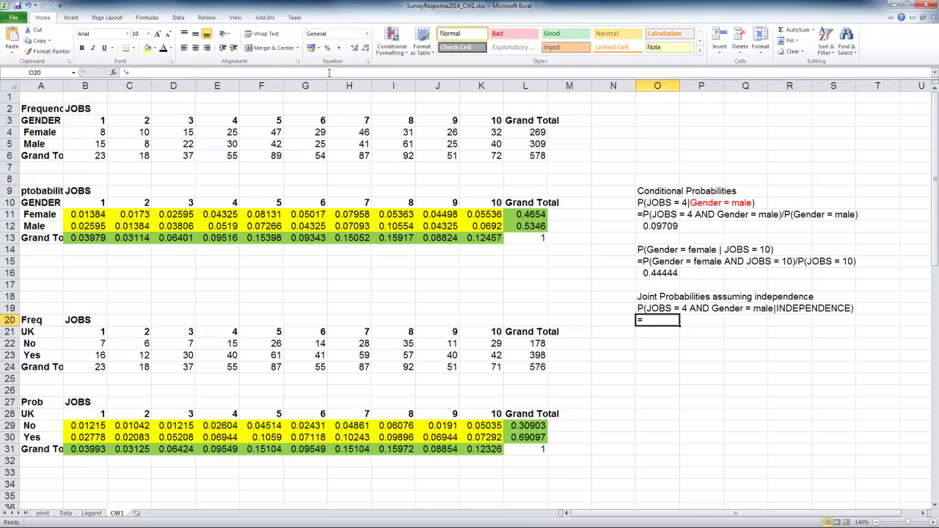
{"action": "key", "text": "F2"}
{"action": "key", "text": "ctrl+v"}
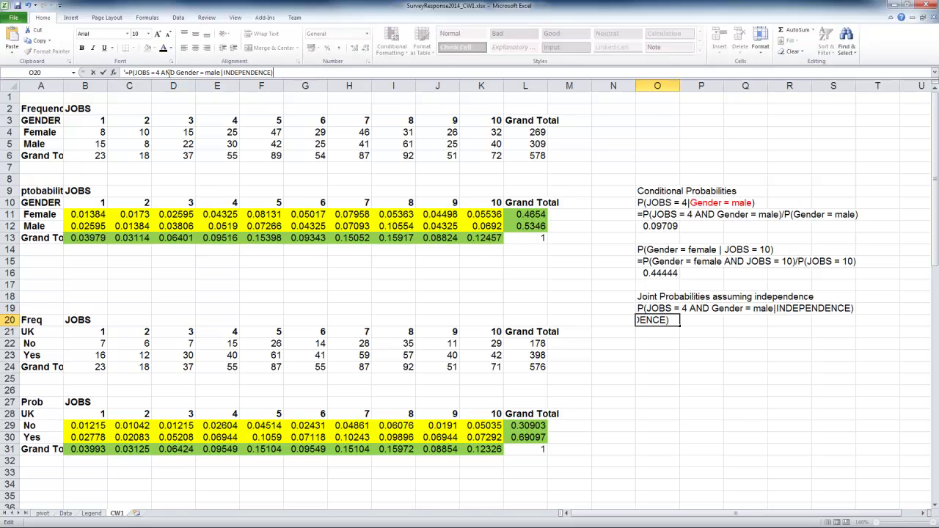
- Rewrite the text in O20 as the product =P(JOBS = 4)* P(Gender = male), dropping the independence condition
{"action": "left_click", "coordinate": [163, 73]}
{"action": "type", "text": ")*"}
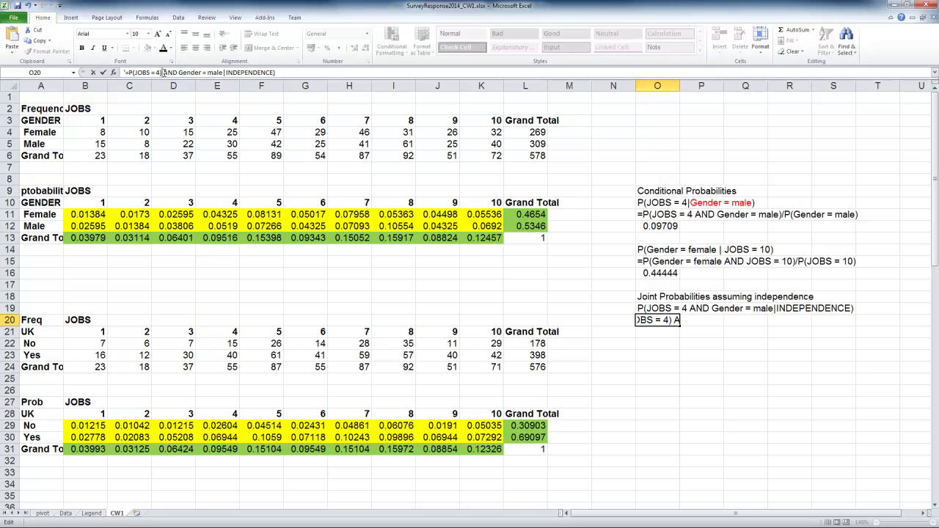
{"action": "key", "text": "Delete"}
{"action": "key", "text": "Delete"}
{"action": "key", "text": "Delete"}
{"action": "key", "text": "Delete"}
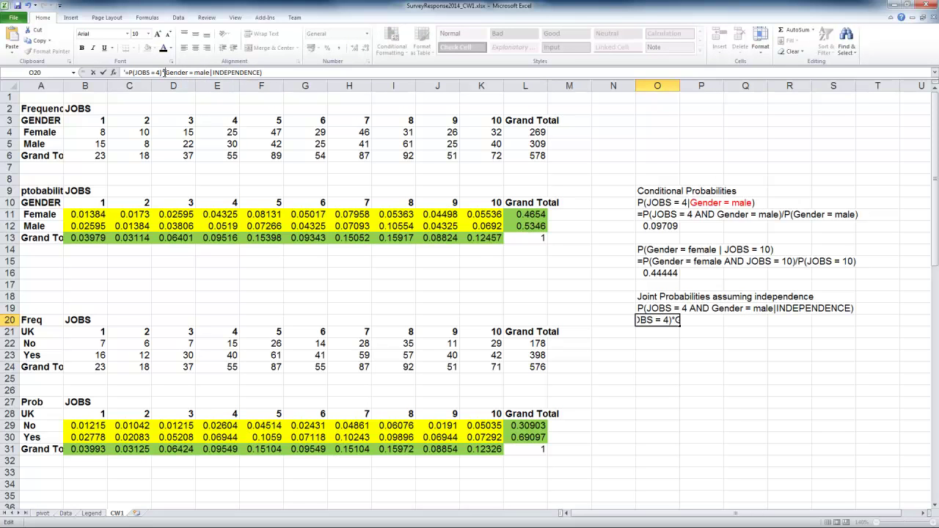
{"action": "type", "text": "P("}
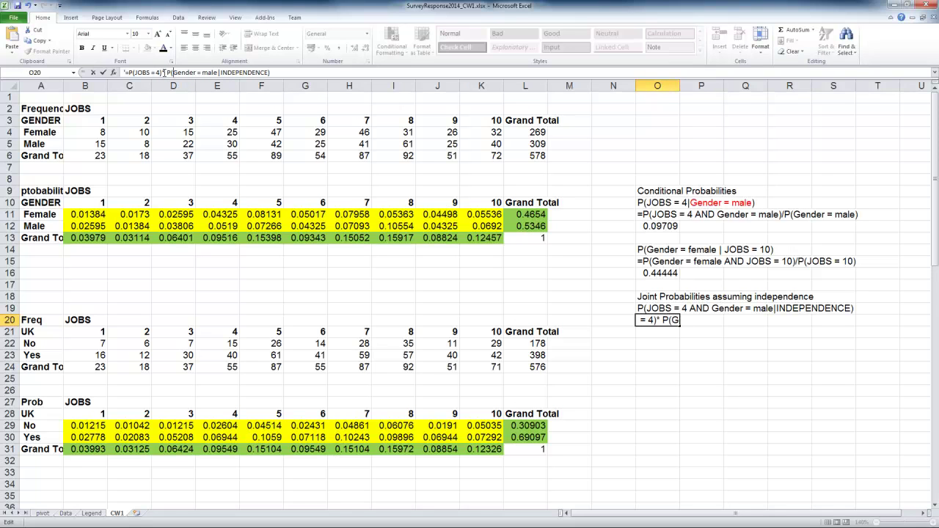
{"action": "key", "text": "End"}
{"action": "key", "text": "Left"}
{"action": "key", "text": "BackSpace"}
{"action": "key", "text": "BackSpace"}
{"action": "key", "text": "BackSpace"}
{"action": "key", "text": "BackSpace"}
{"action": "key", "text": "BackSpace"}
{"action": "key", "text": "BackSpace"}
{"action": "key", "text": "BackSpace"}
{"action": "key", "text": "BackSpace"}
{"action": "key", "text": "BackSpace"}
{"action": "key", "text": "BackSpace"}
{"action": "key", "text": "BackSpace"}
{"action": "key", "text": "BackSpace"}
{"action": "key", "text": "BackSpace"}
{"action": "key", "text": "Return"}
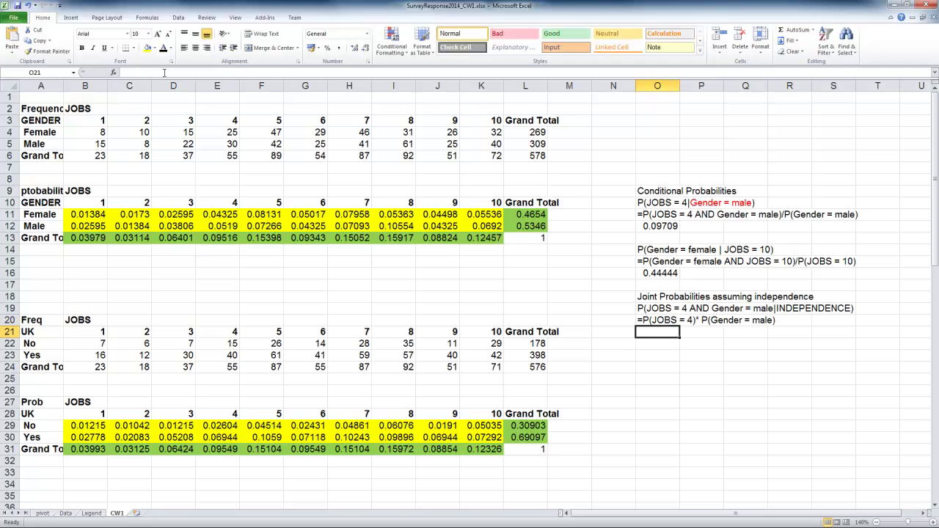
- Calculate the joint probability under independence in O21 by multiplying the JOBS = 4 marginal E13 by the male marginal L12
{"action": "type", "text": "="}
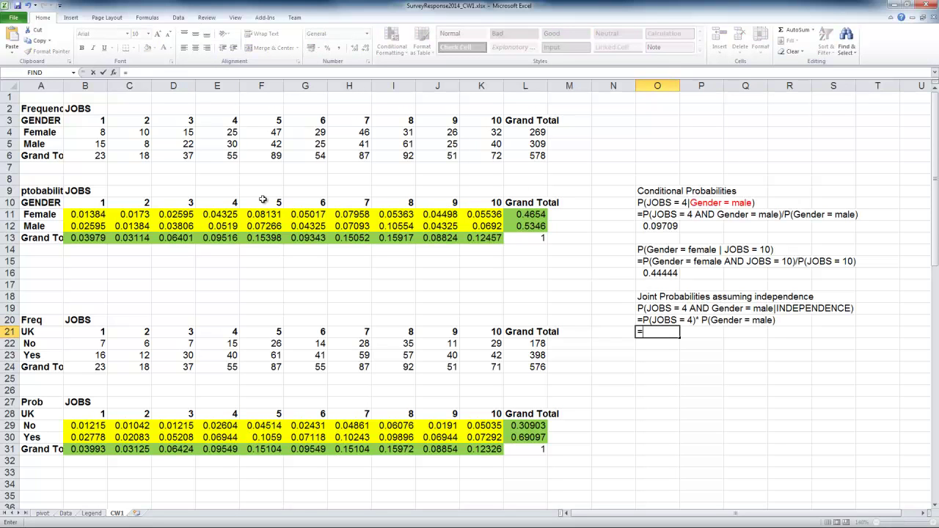
{"action": "left_click", "coordinate": [230, 239]}
{"action": "type", "text": "*"}
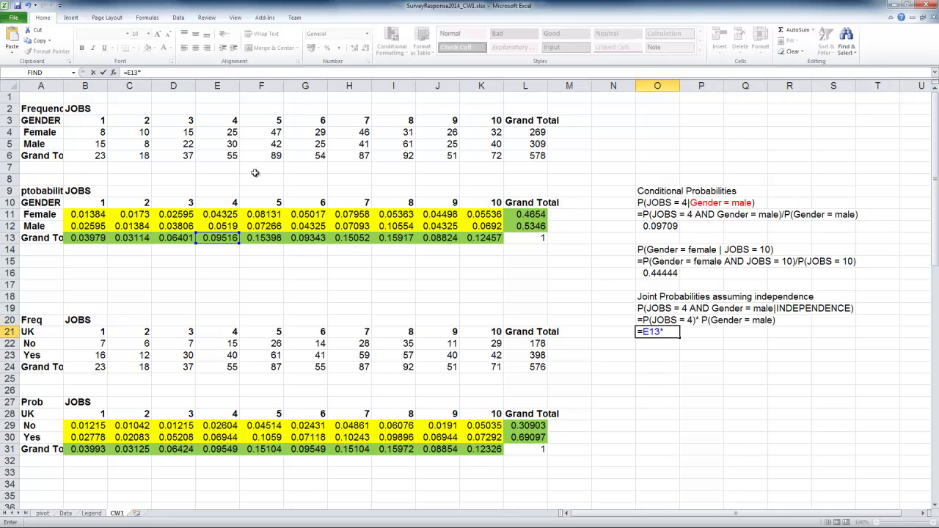
{"action": "left_click", "coordinate": [529, 229]}
{"action": "key", "text": "Return"}
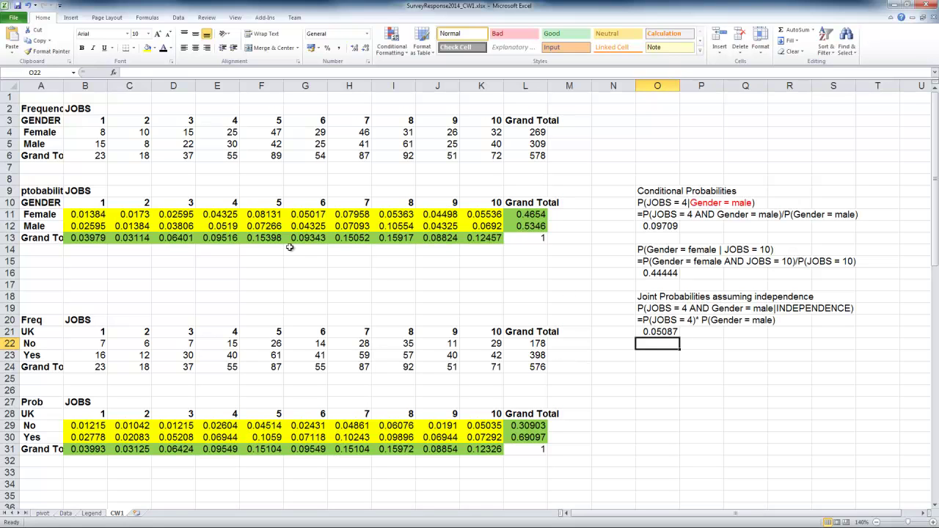
{"action": "left_click", "coordinate": [663, 332]}
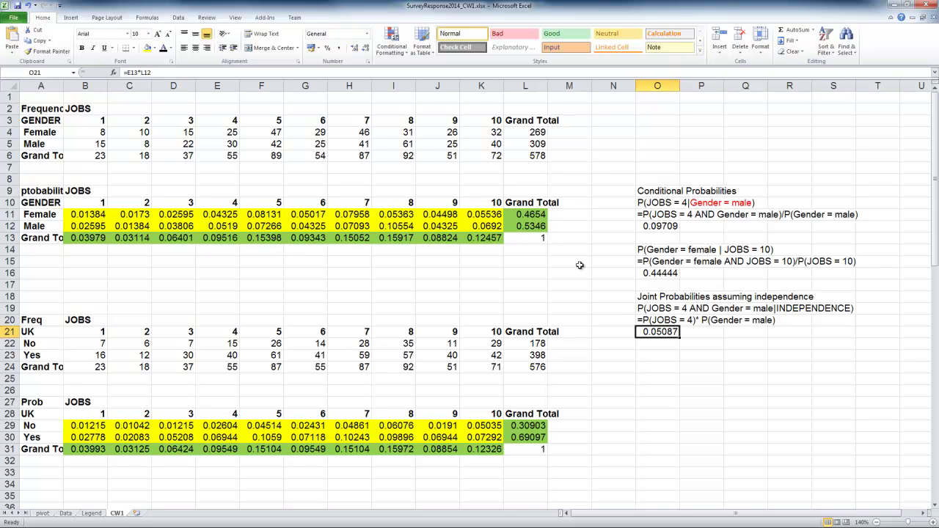
{"action": "left_click", "coordinate": [662, 272]}
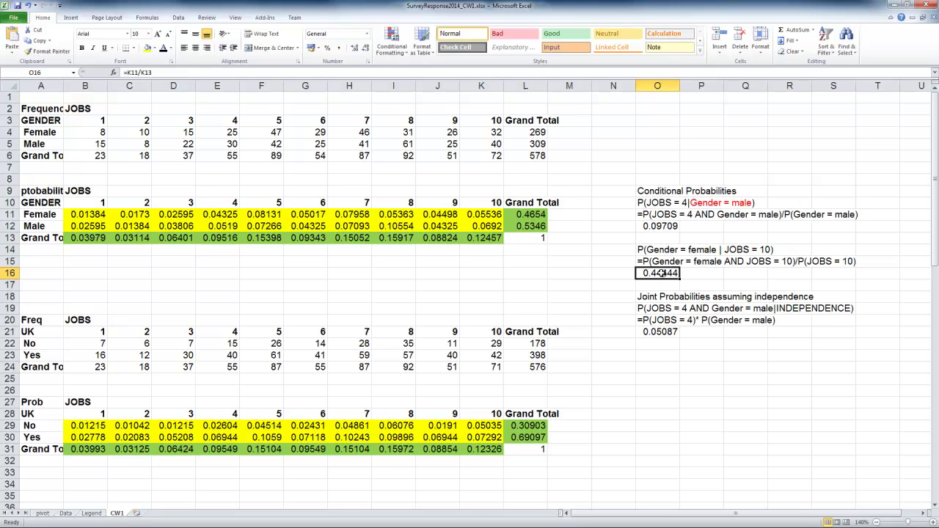